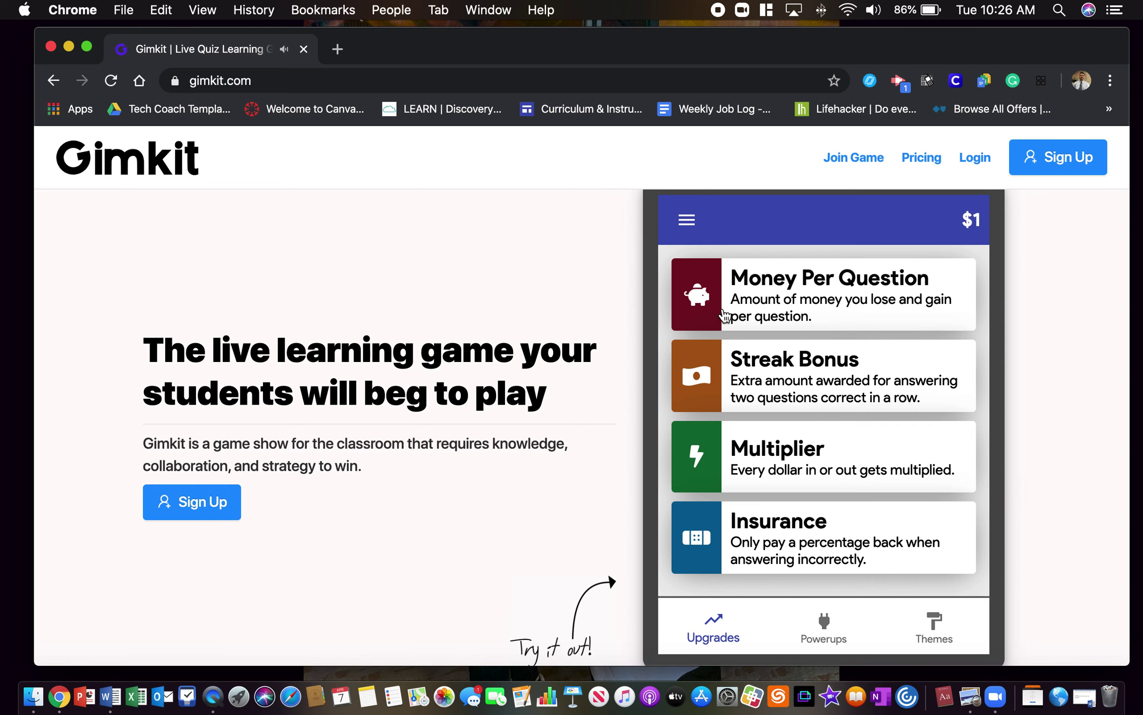
- Look through the phone demo on the Gimkit home page, examining its upgrades and the full list of powerups
{"action": "scroll", "coordinate": [875, 484], "scroll_direction": "down", "scroll_amount": 3}
{"action": "scroll", "coordinate": [880, 488], "scroll_direction": "up", "scroll_amount": 2}
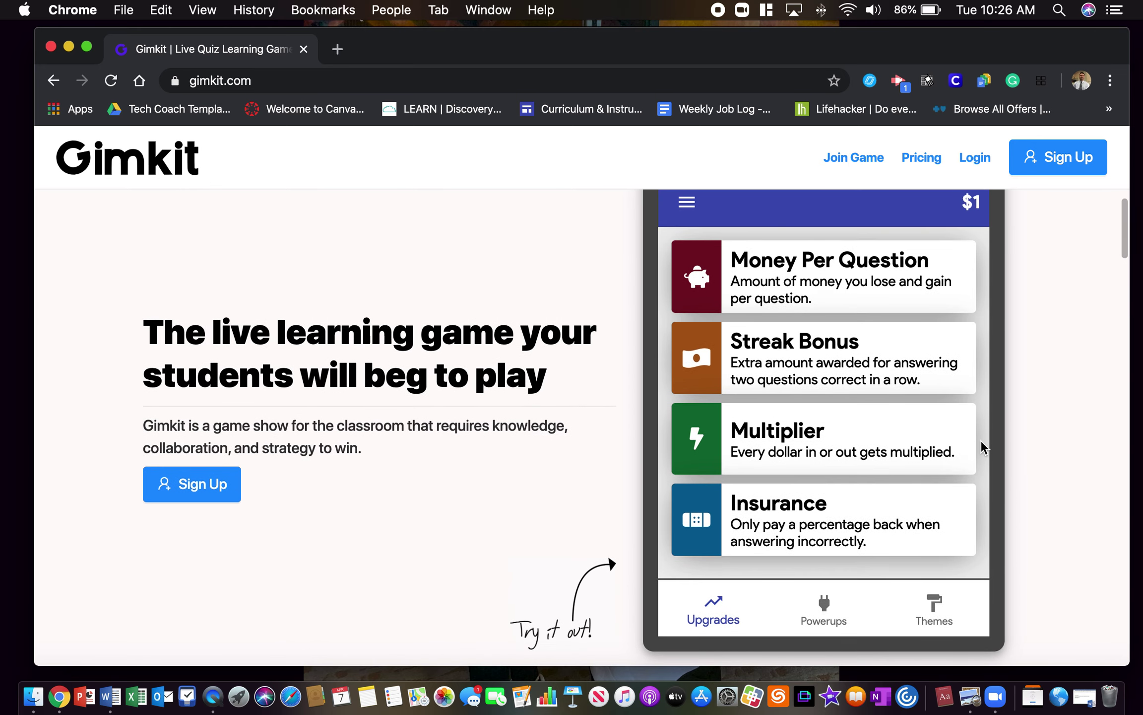
{"action": "scroll", "coordinate": [986, 444], "scroll_direction": "down", "scroll_amount": 1}
{"action": "scroll", "coordinate": [988, 447], "scroll_direction": "down", "scroll_amount": 1}
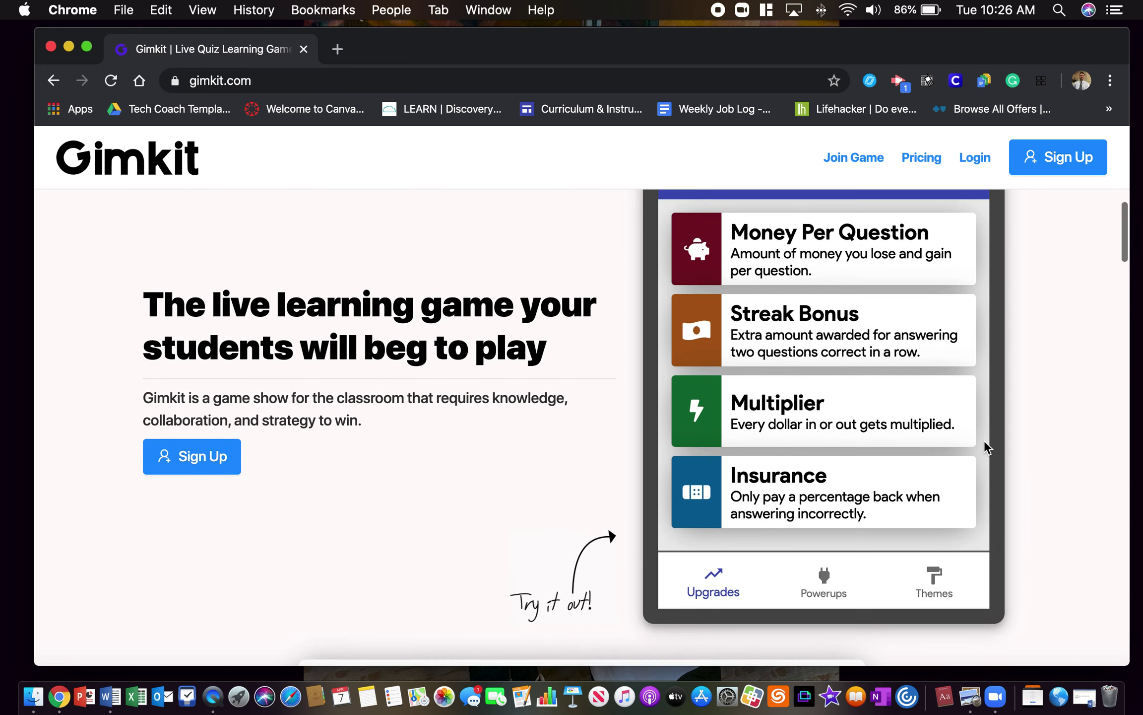
{"action": "scroll", "coordinate": [987, 446], "scroll_direction": "up", "scroll_amount": 2}
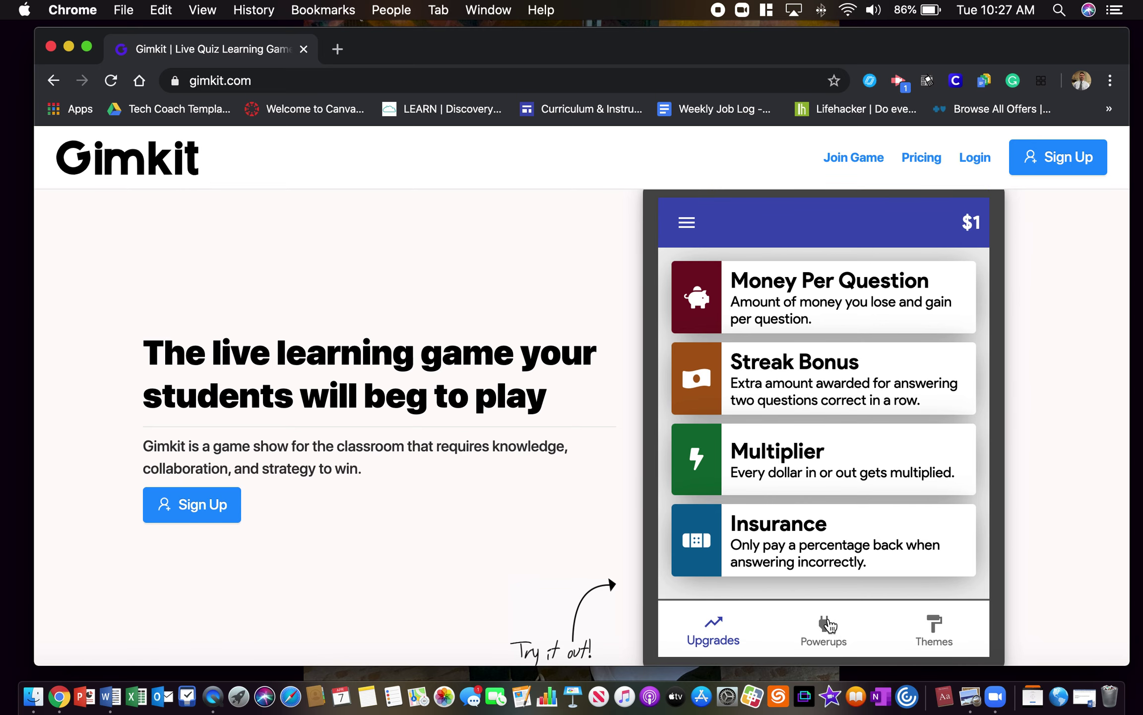
{"action": "left_click", "coordinate": [826, 628]}
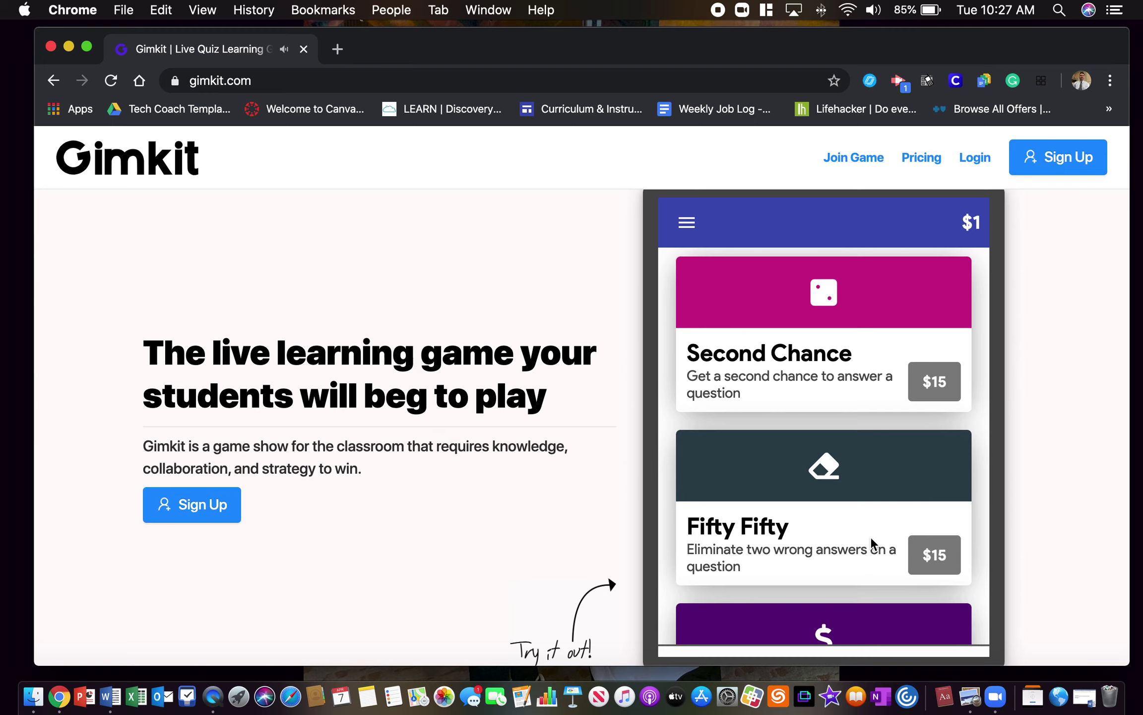
{"action": "scroll", "coordinate": [870, 536], "scroll_direction": "down", "scroll_amount": 4}
{"action": "scroll", "coordinate": [871, 538], "scroll_direction": "down", "scroll_amount": 3}
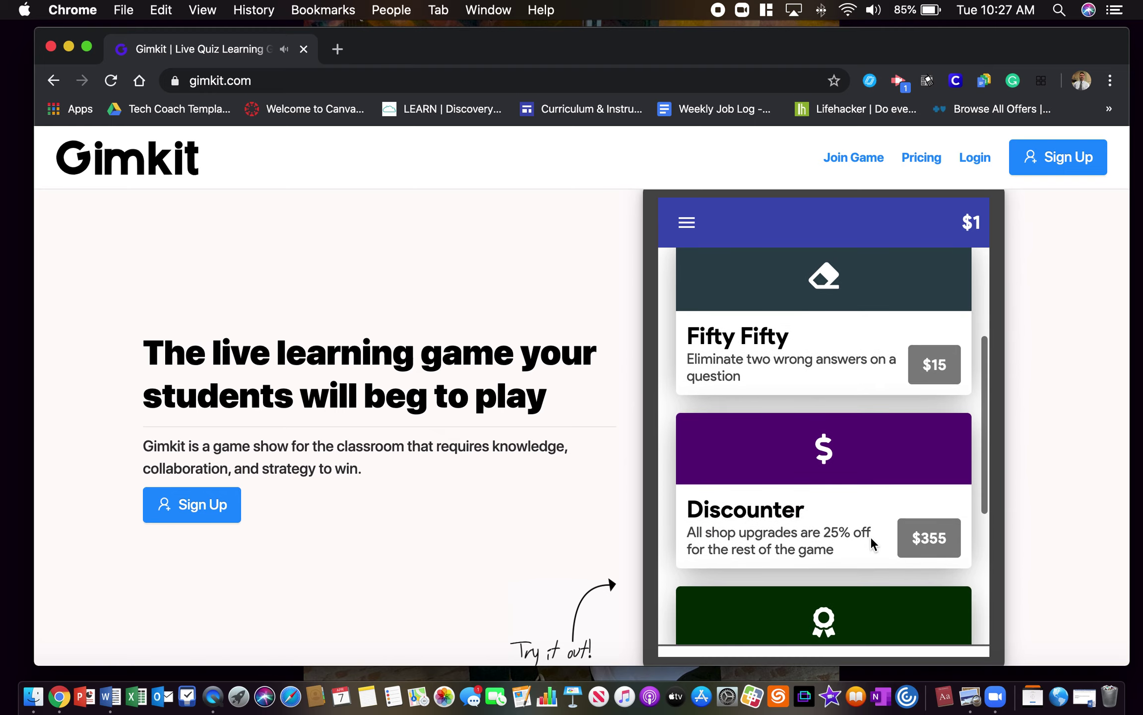
{"action": "scroll", "coordinate": [871, 537], "scroll_direction": "down", "scroll_amount": 4}
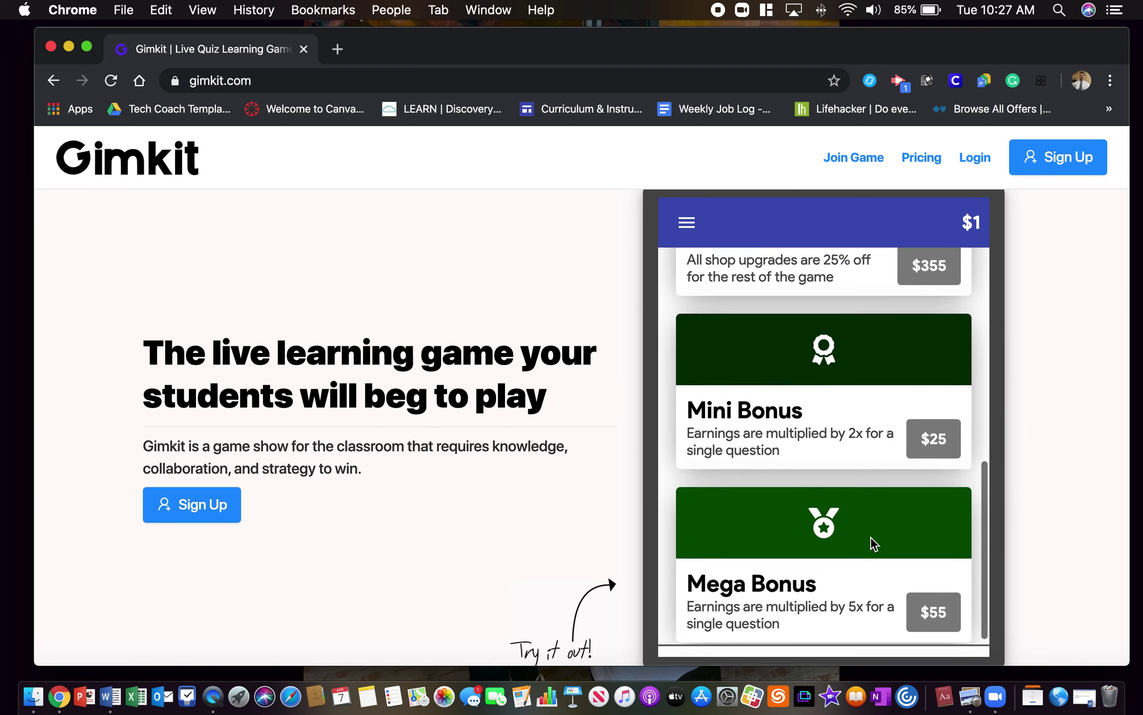
{"action": "scroll", "coordinate": [870, 536], "scroll_direction": "up", "scroll_amount": 6}
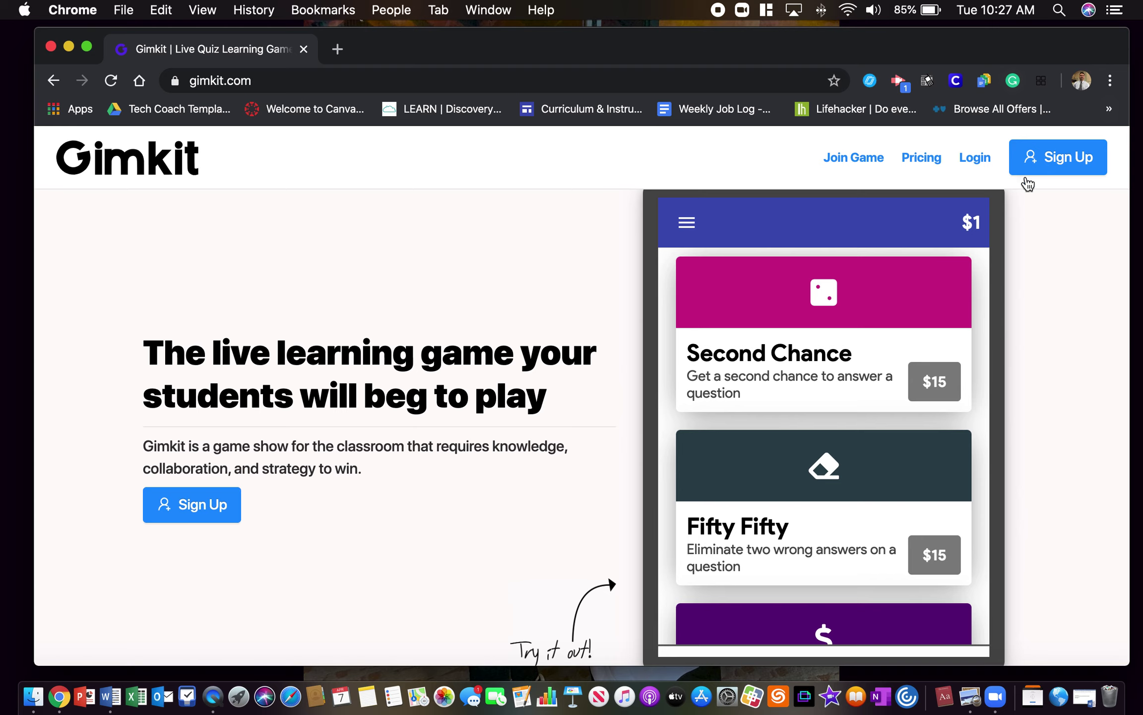
- Open the pricing page and review the Basic, Pro and Groups plans
{"action": "left_click", "coordinate": [1078, 165]}
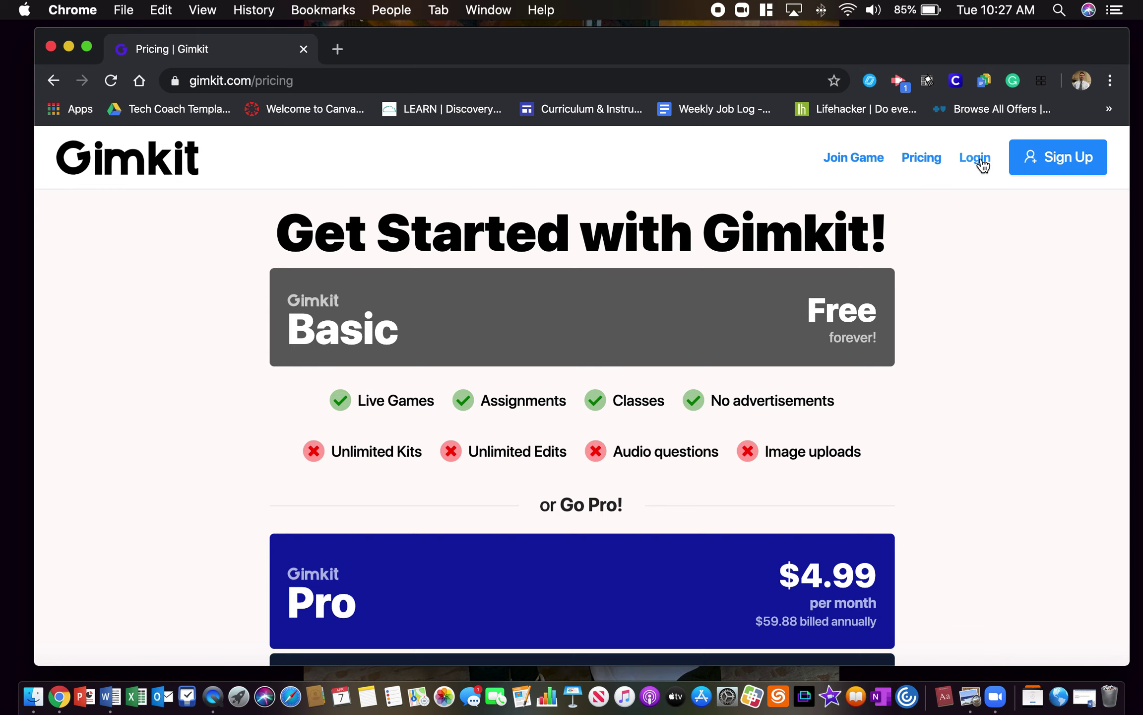
{"action": "scroll", "coordinate": [871, 404], "scroll_direction": "down", "scroll_amount": 5}
{"action": "scroll", "coordinate": [872, 405], "scroll_direction": "down", "scroll_amount": 10}
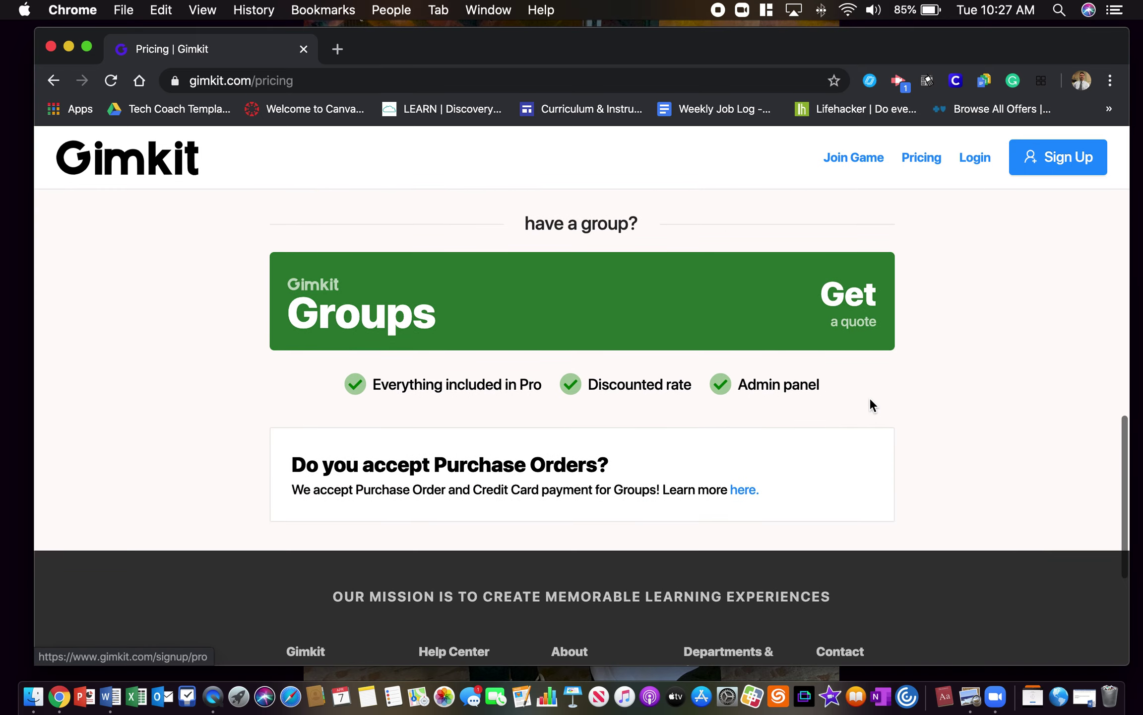
{"action": "scroll", "coordinate": [871, 404], "scroll_direction": "up", "scroll_amount": 15}
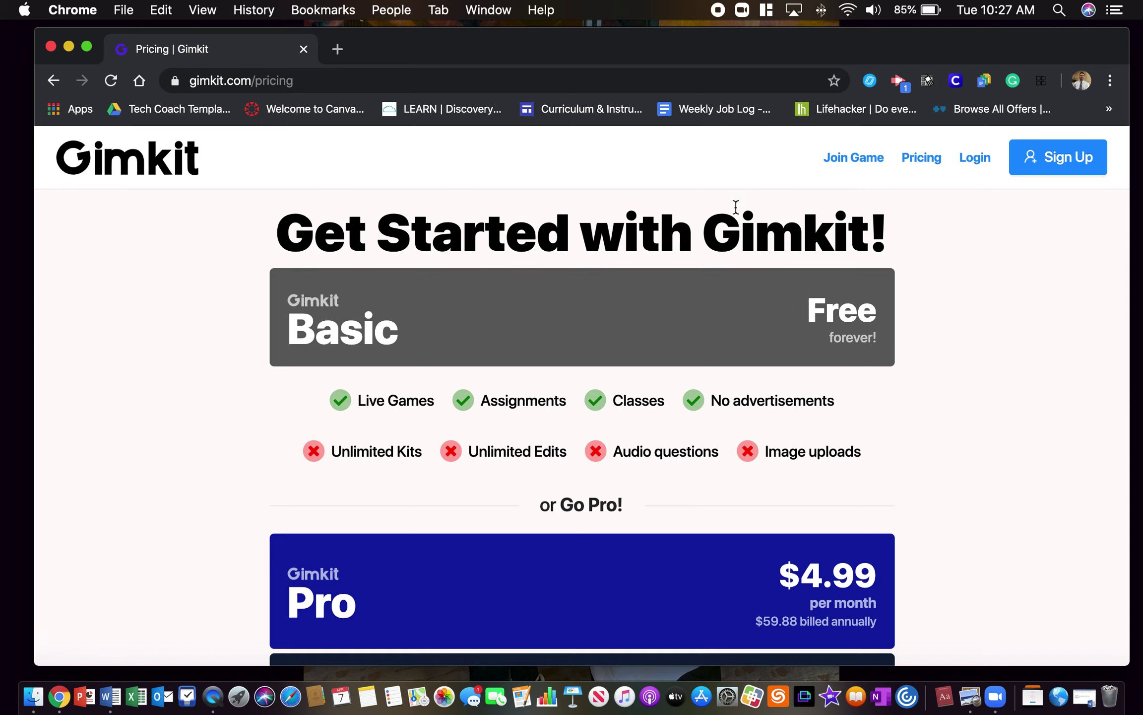
- Log in to Gimkit by continuing with a Google account
{"action": "left_click", "coordinate": [976, 157]}
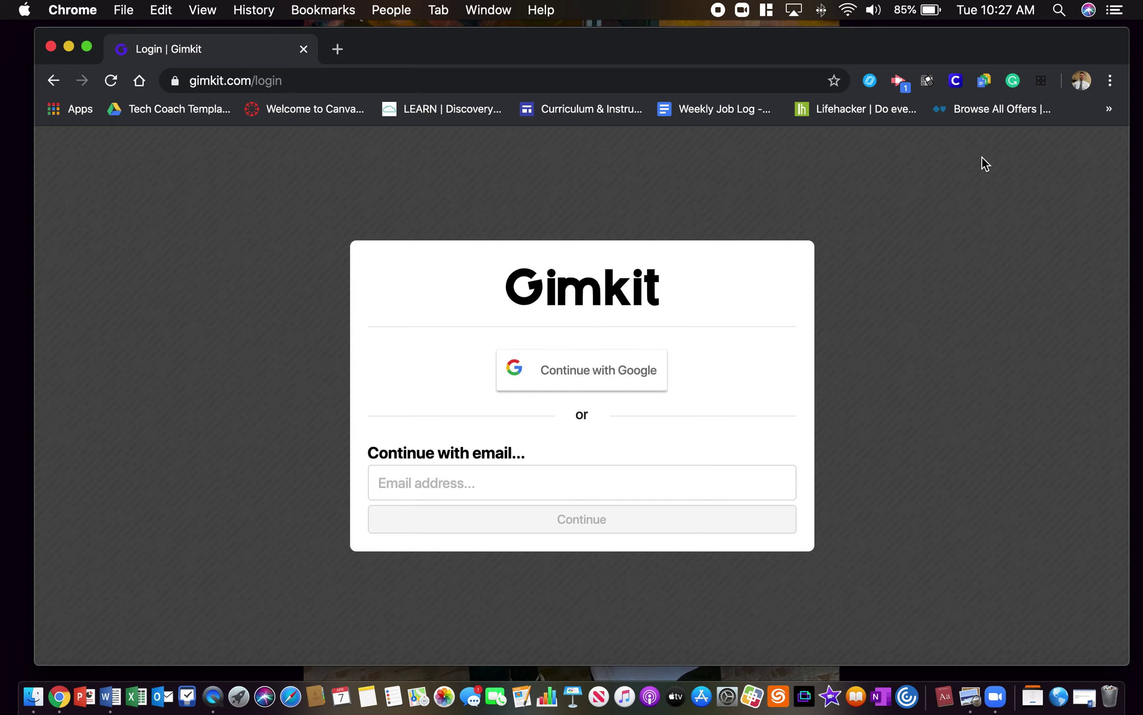
{"action": "left_click", "coordinate": [636, 378]}
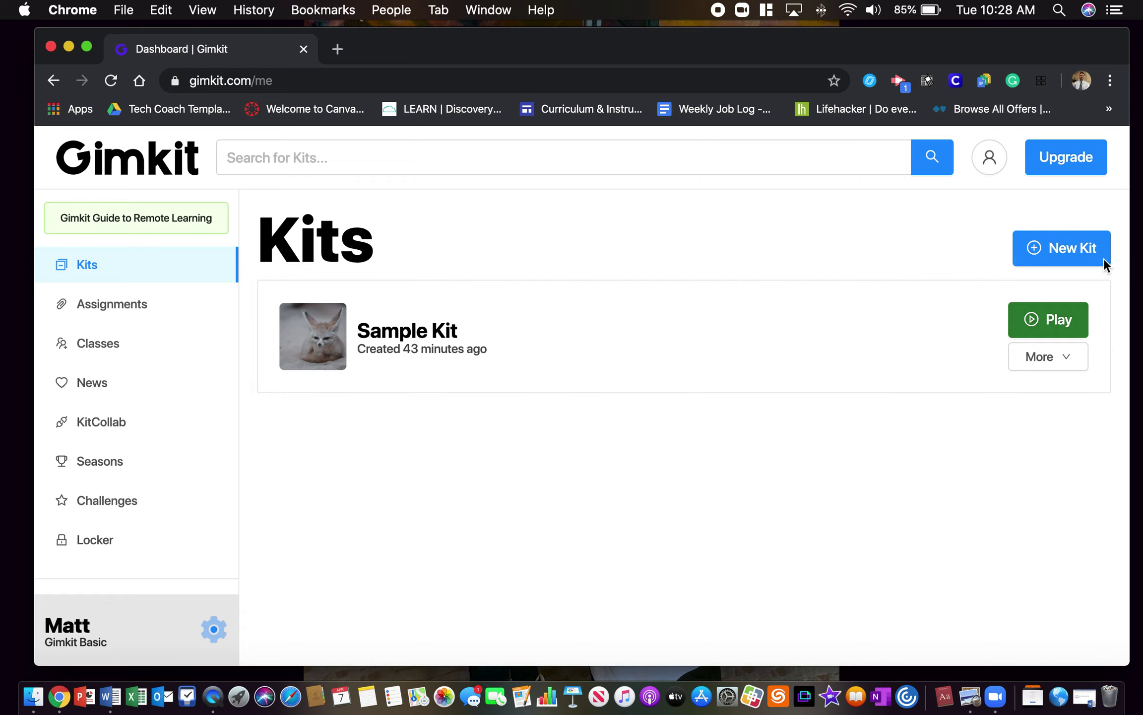
- Create a new kit named with the owner's first name plus "Kit", keeping English as language and Other as subject
{"action": "left_click", "coordinate": [1088, 245]}
{"action": "left_click", "coordinate": [556, 352]}
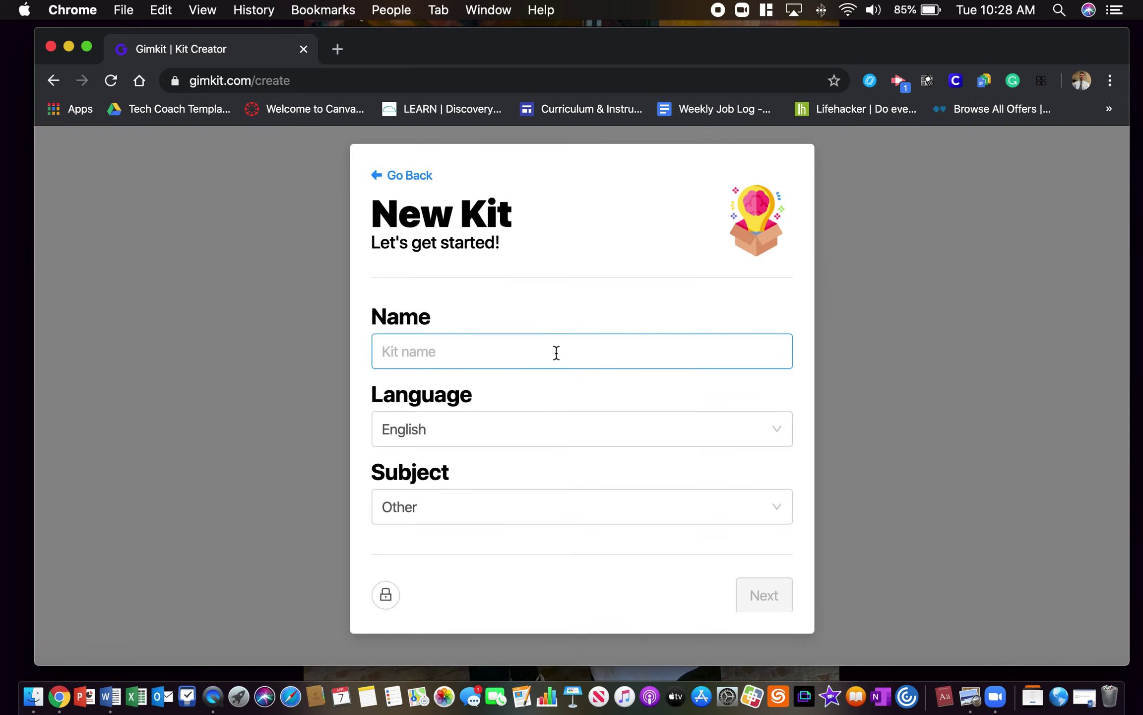
{"action": "type", "text": "Matt's "}
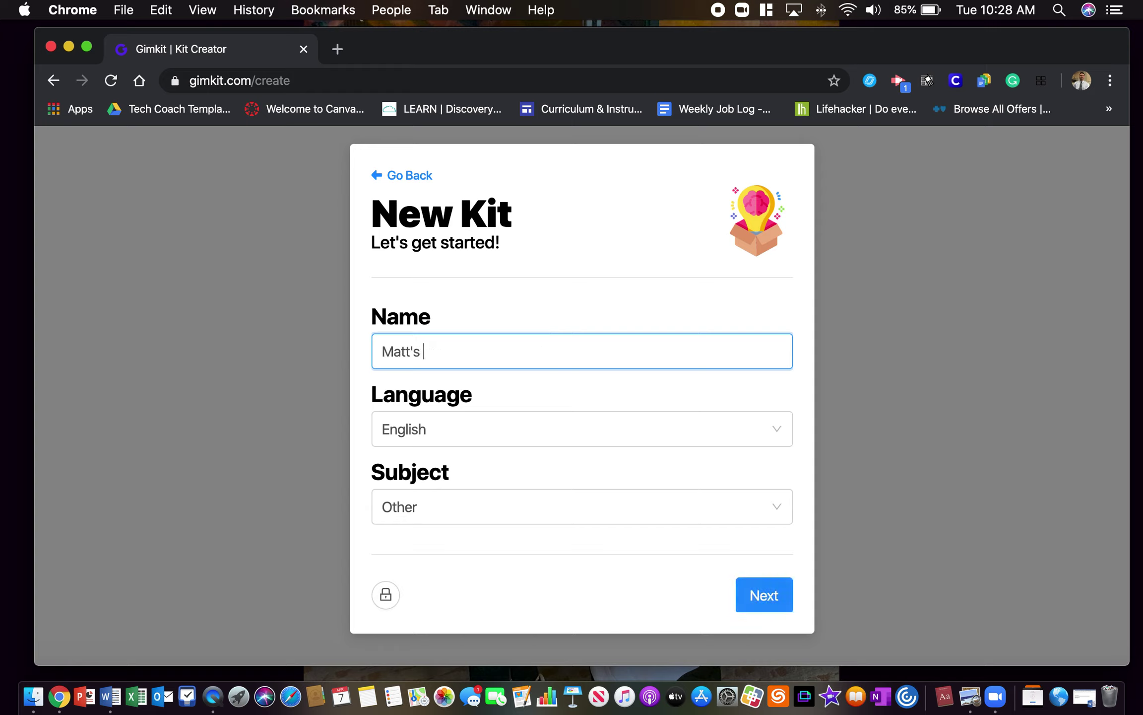
{"action": "type", "text": "Kit"}
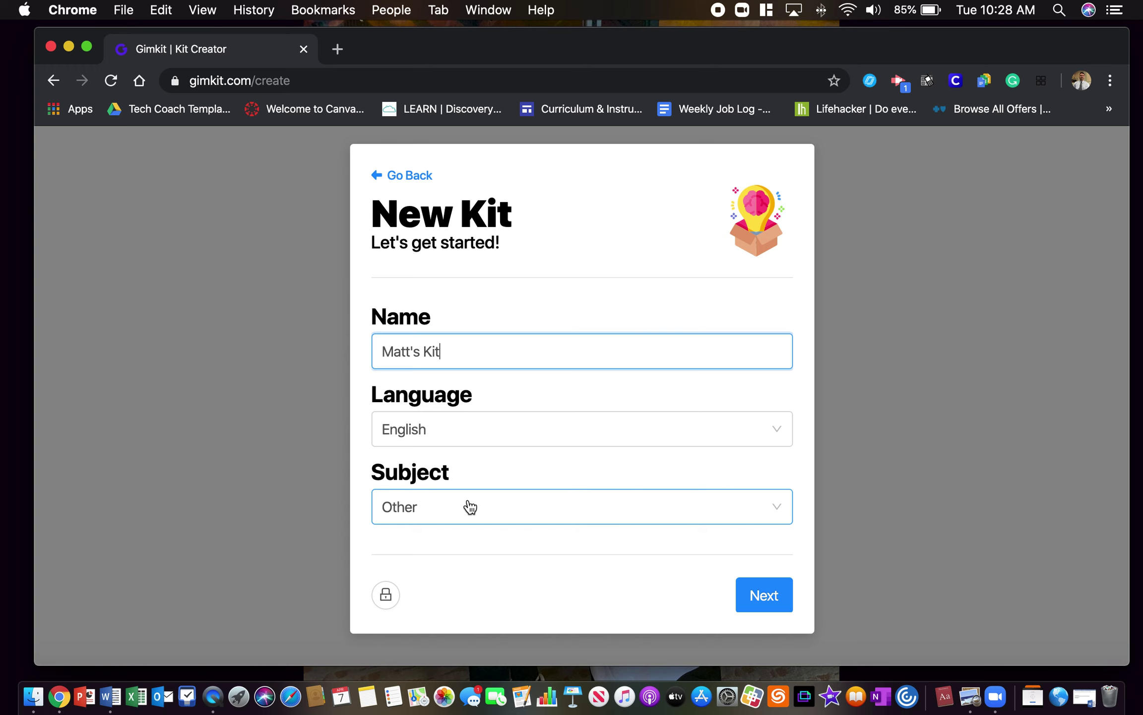
{"action": "left_click", "coordinate": [784, 606]}
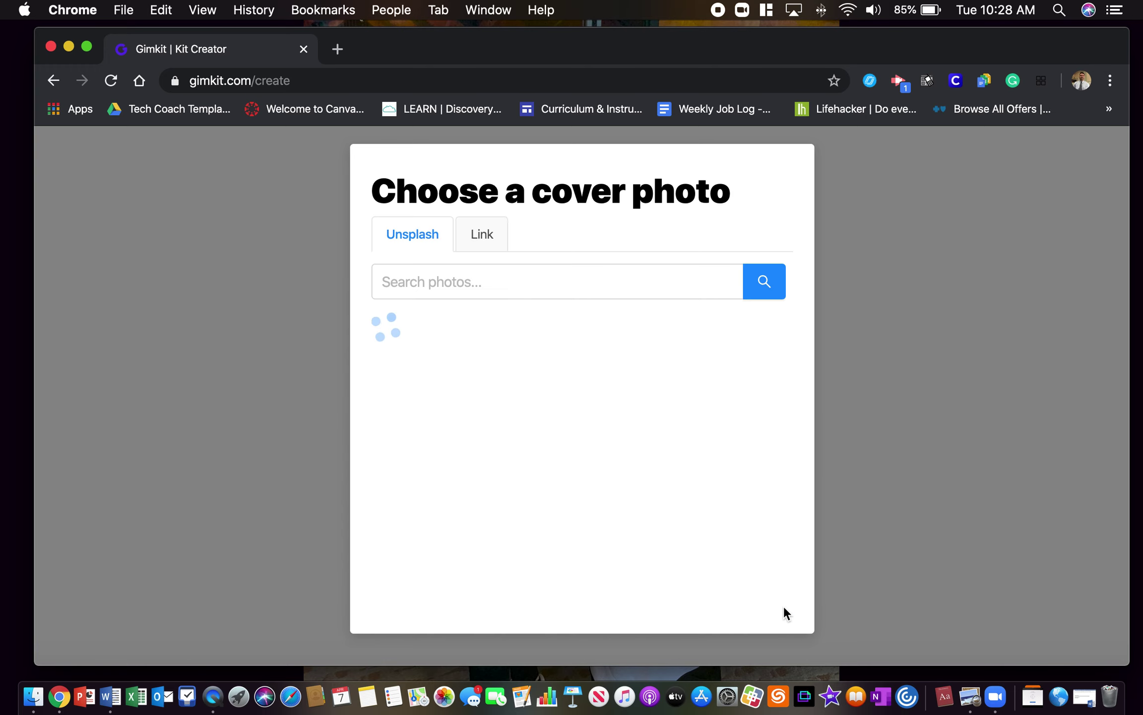
- Choose the Unsplash photo of the curled-up sleeping red fox as the kit's cover photo
{"action": "scroll", "coordinate": [693, 552], "scroll_direction": "down", "scroll_amount": 15}
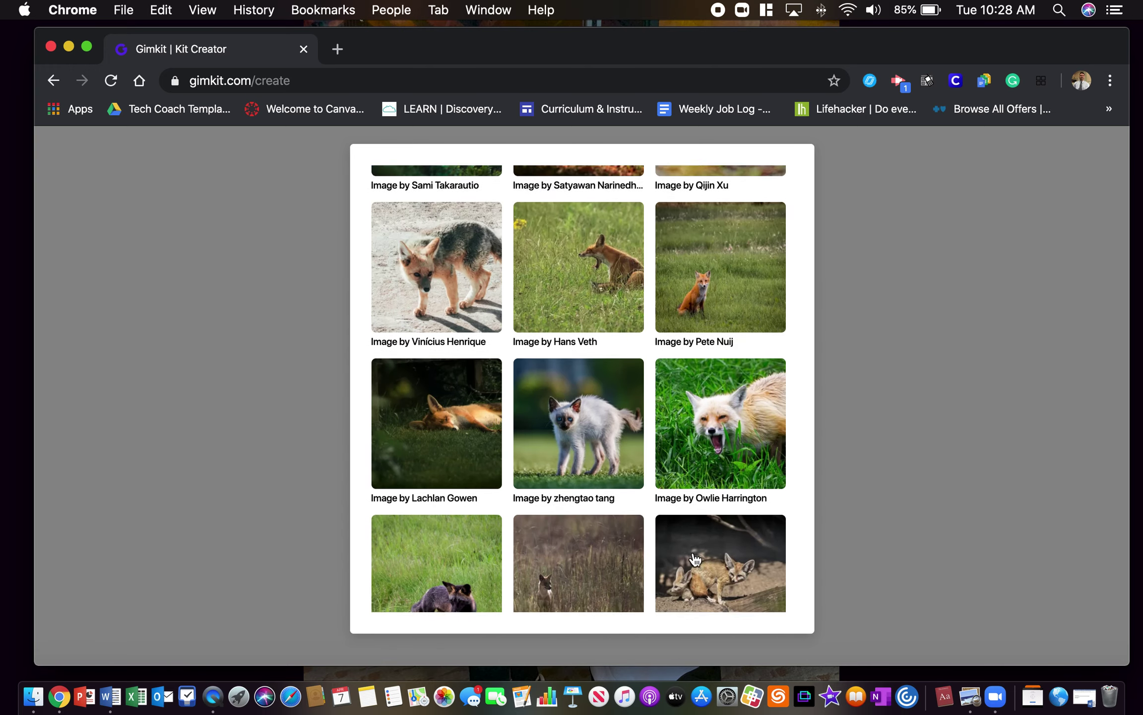
{"action": "scroll", "coordinate": [694, 552], "scroll_direction": "down", "scroll_amount": 2}
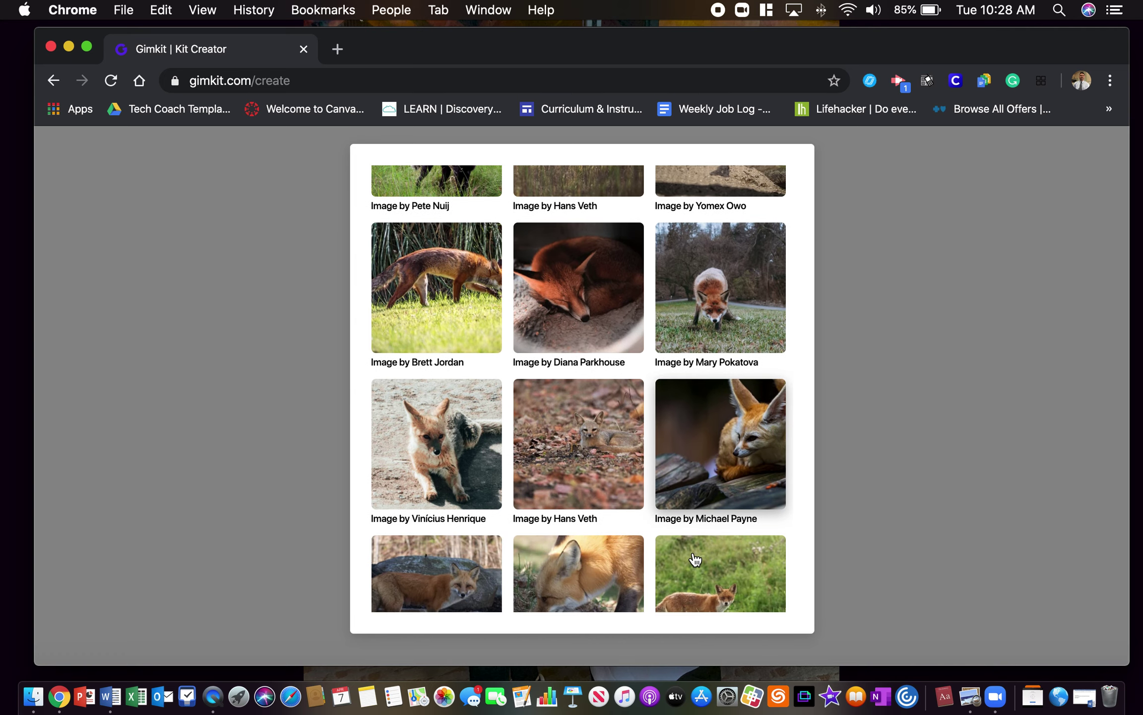
{"action": "left_click", "coordinate": [575, 298]}
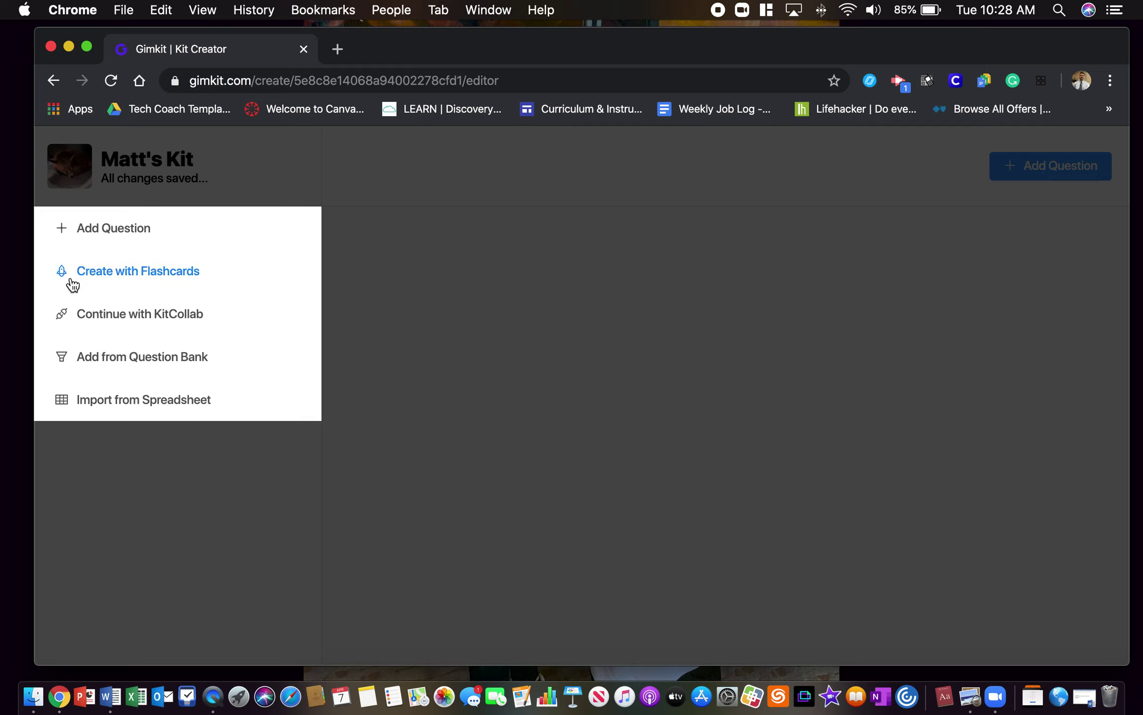
- Start a multiple-choice question in the kit with the text "What color is the sky?"
{"action": "left_click", "coordinate": [113, 229]}
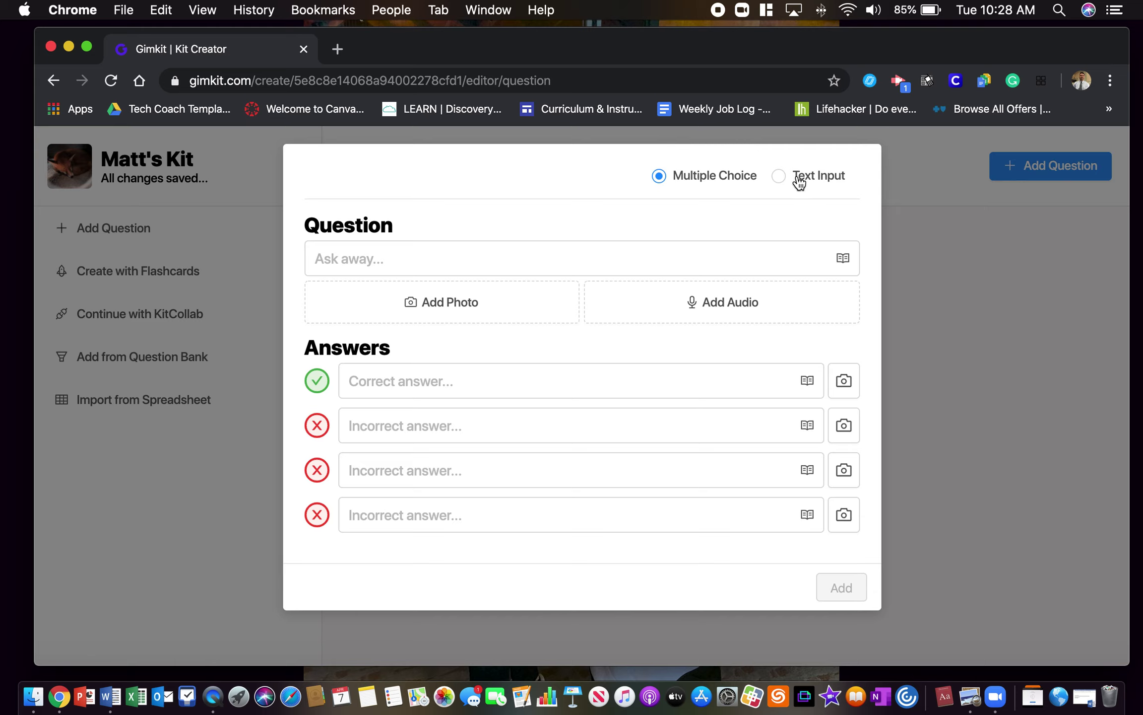
{"action": "left_click", "coordinate": [508, 266]}
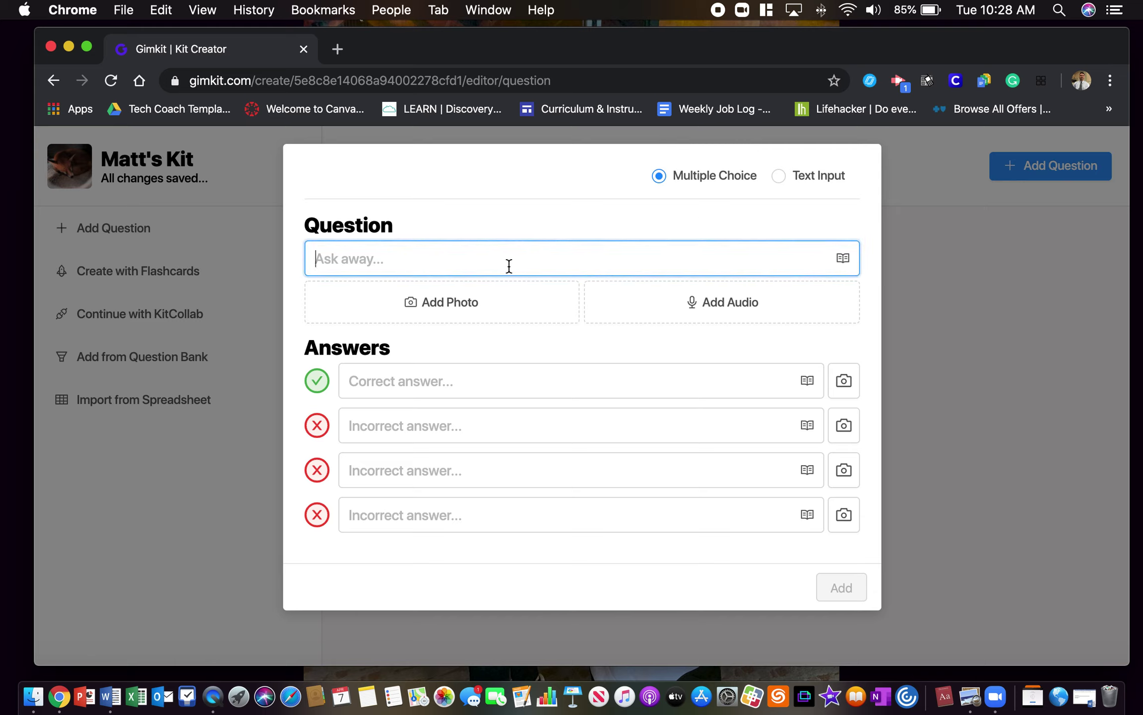
{"action": "type", "text": "What color is the"}
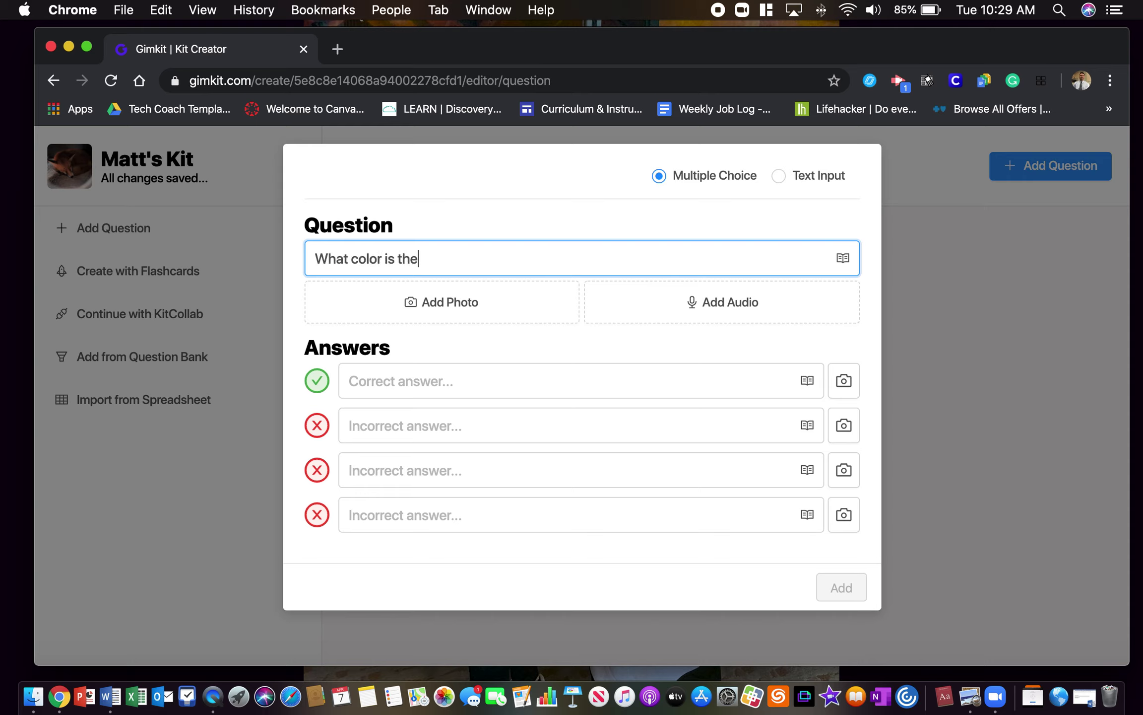
{"action": "type", "text": " sky?"}
- Enter Blue as the correct answer and Red, Green and Yellow as the incorrect answers
{"action": "left_click", "coordinate": [465, 393]}
{"action": "type", "text": "Blue"}
{"action": "key", "text": "Tab"}
{"action": "type", "text": "Red"}
{"action": "key", "text": "Tab"}
{"action": "type", "text": "Green"}
{"action": "key", "text": "Tab"}
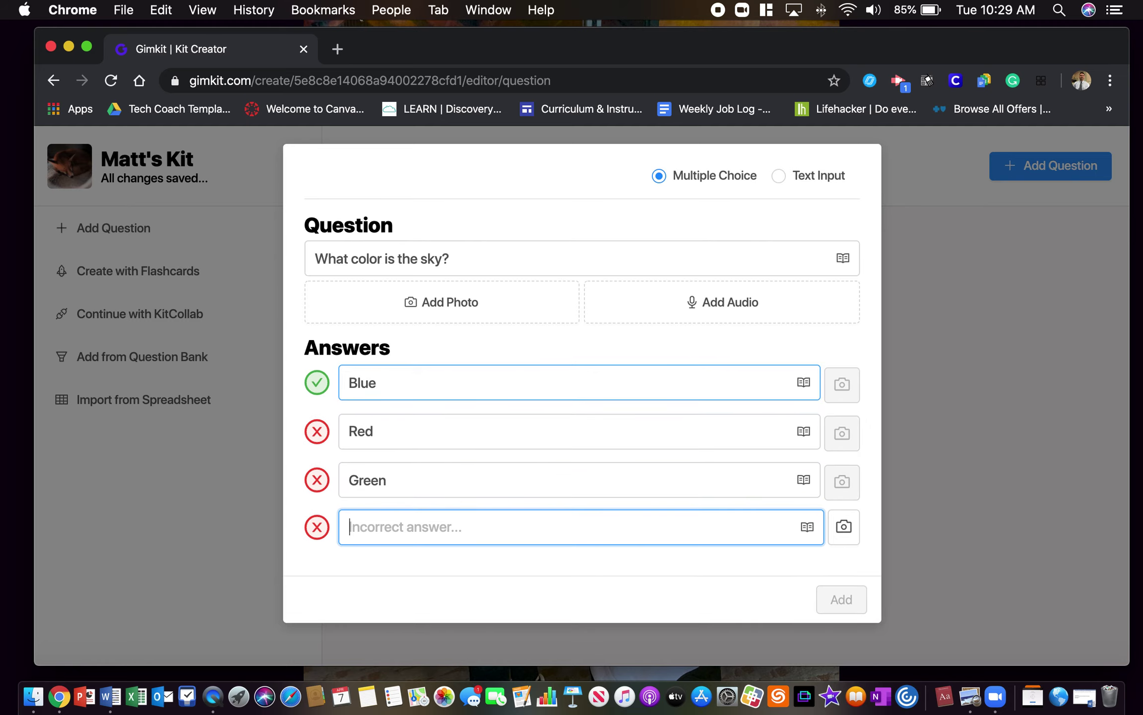
{"action": "type", "text": "Yellow"}
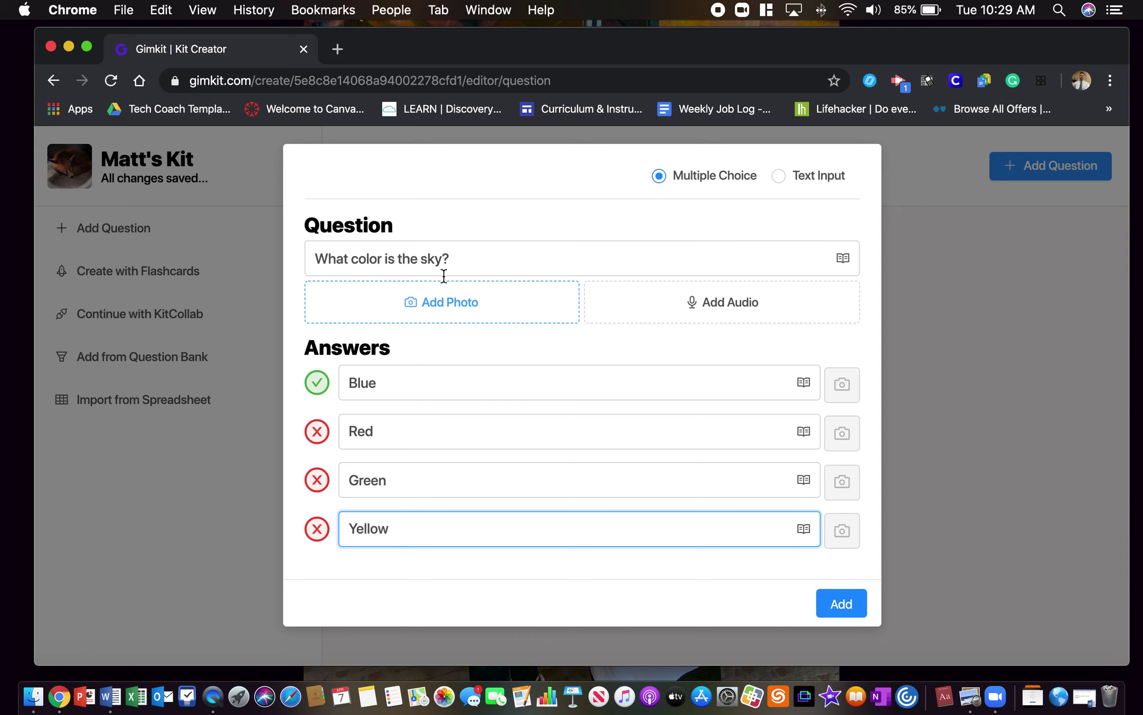
- Add a photo to the sky question by searching Unsplash for "sky" and choosing the deep blue sky by wang binghua
{"action": "left_click", "coordinate": [469, 304]}
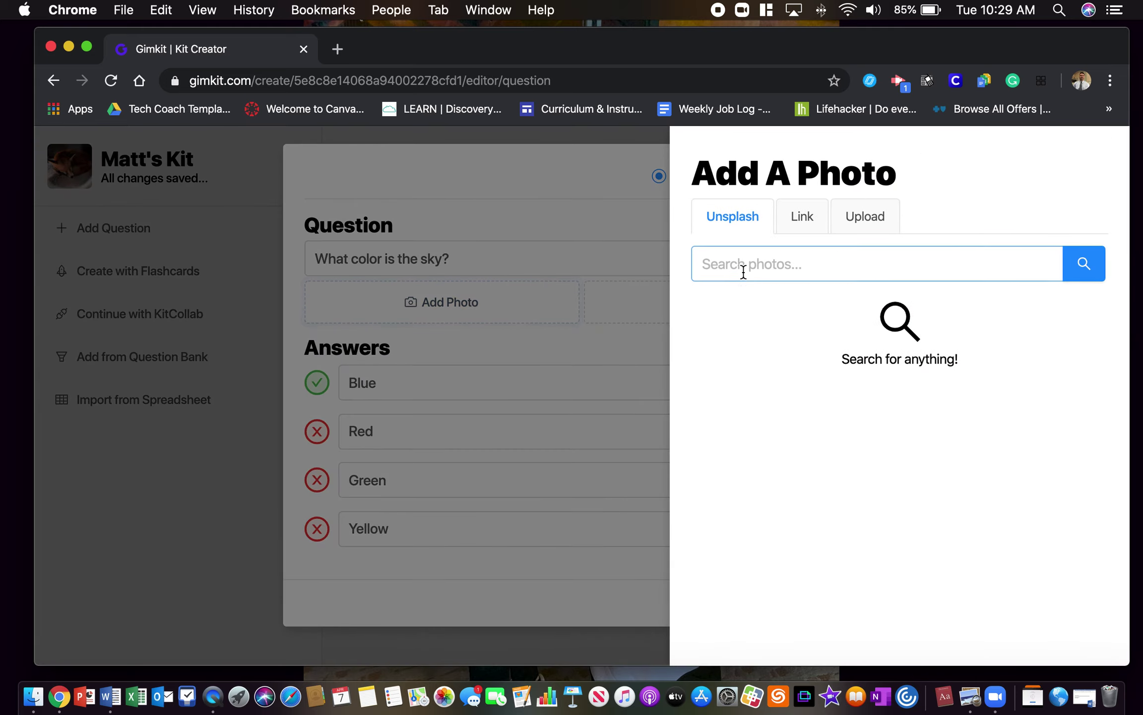
{"action": "left_click", "coordinate": [743, 272]}
{"action": "type", "text": "sky"}
{"action": "key", "text": "Return"}
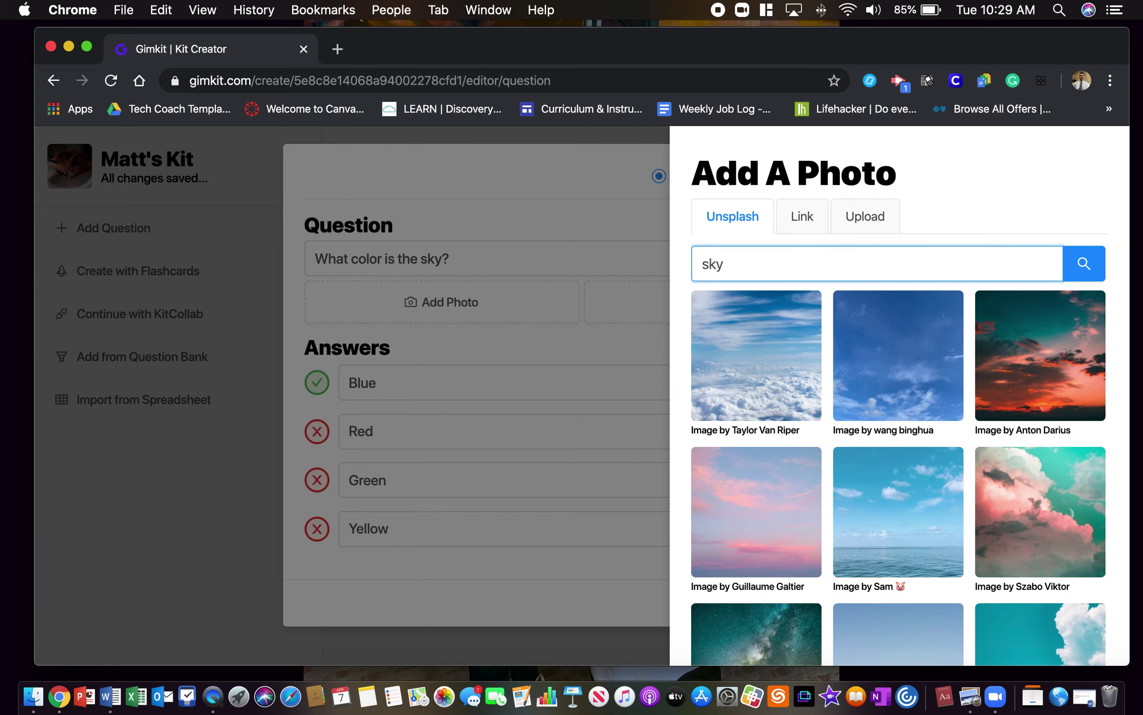
{"action": "left_click", "coordinate": [922, 378]}
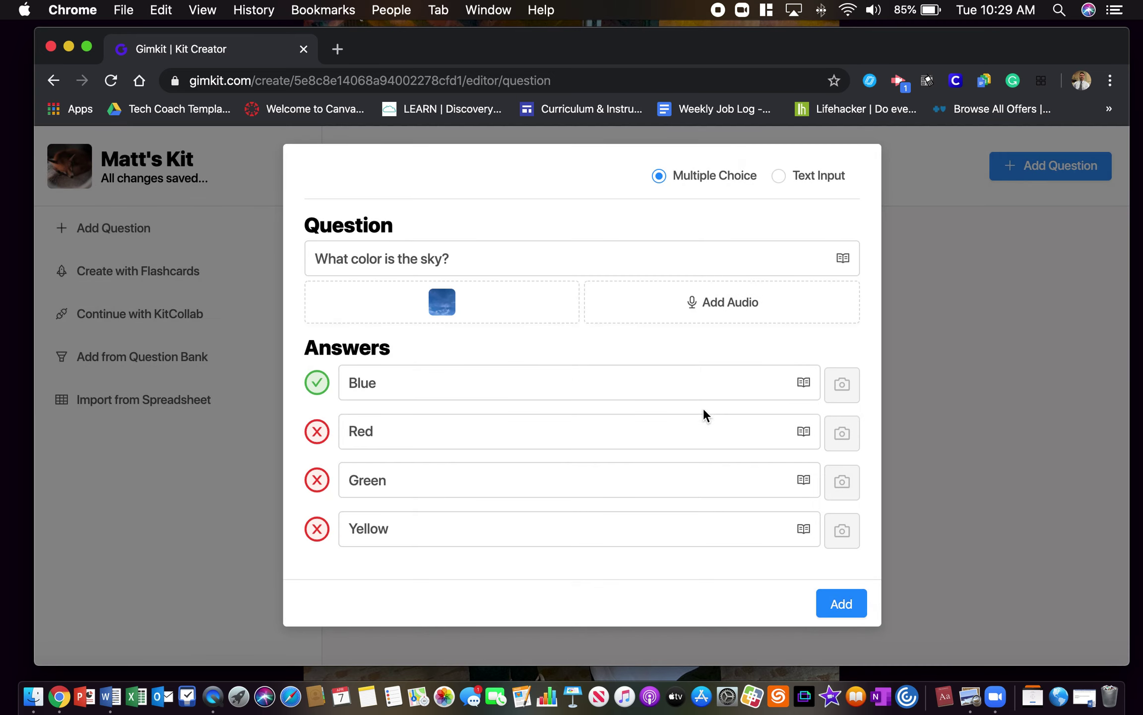
- Try switching the Red and Blue answers between correct and incorrect, then restore their original marks
{"action": "left_click", "coordinate": [315, 438]}
{"action": "left_click", "coordinate": [315, 438]}
{"action": "left_click", "coordinate": [343, 385]}
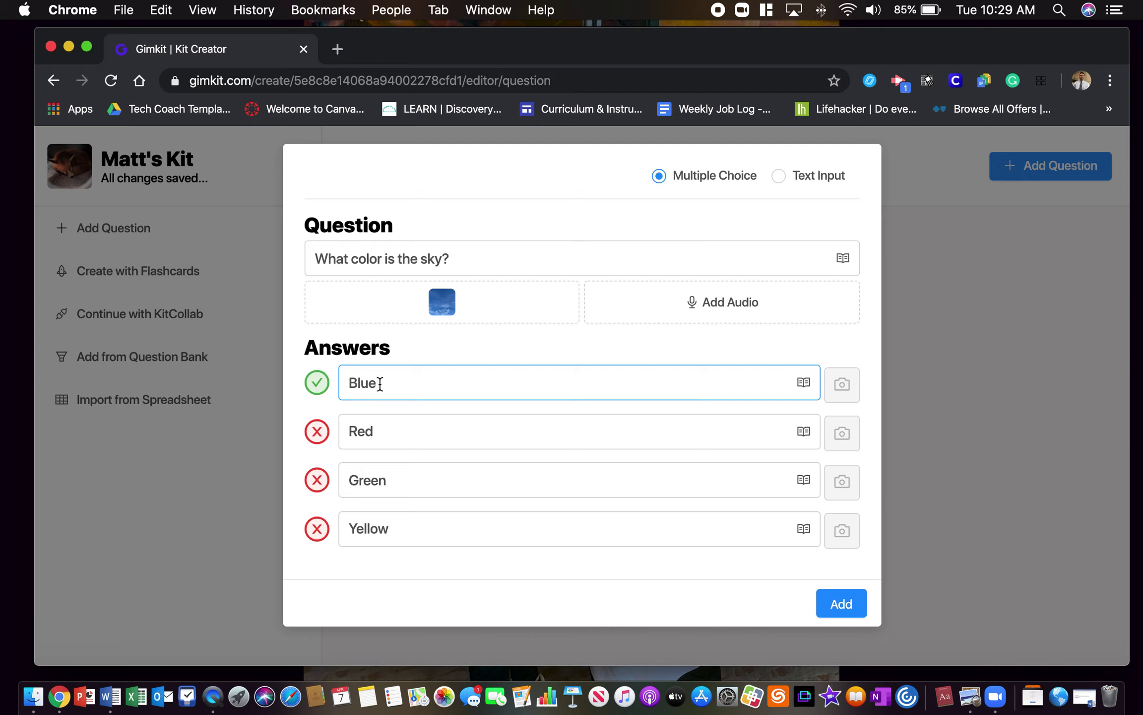
{"action": "left_click", "coordinate": [316, 384]}
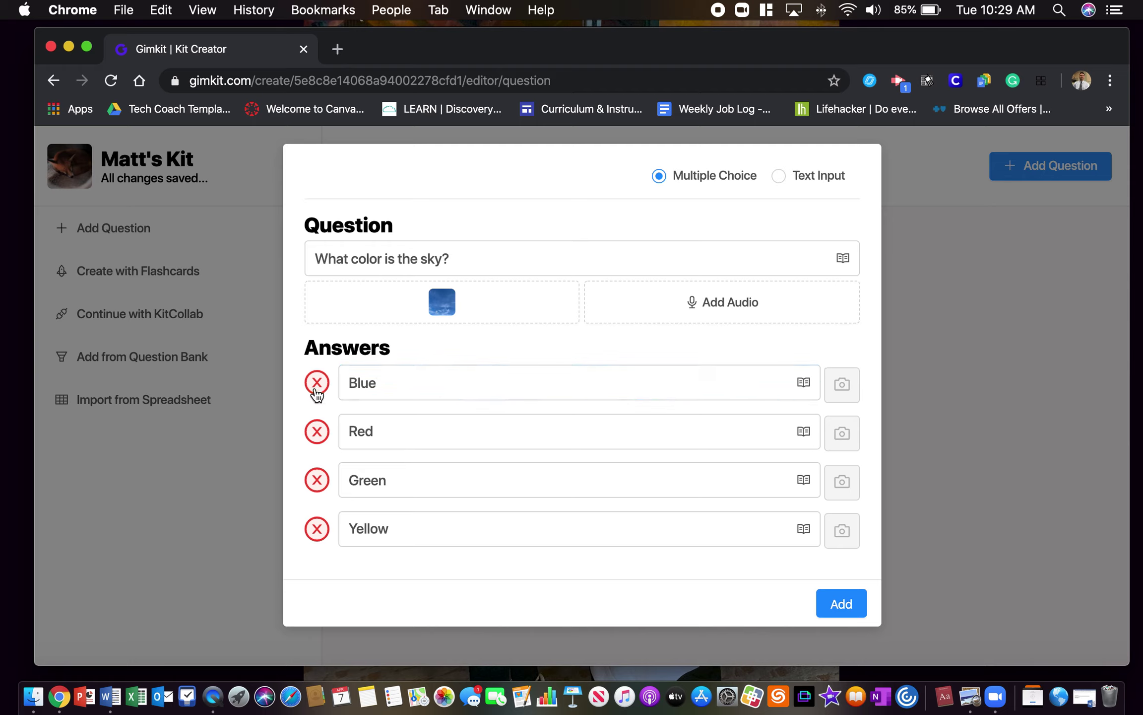
{"action": "left_click", "coordinate": [318, 394]}
- Add the completed sky question to the kit
{"action": "left_click", "coordinate": [846, 605]}
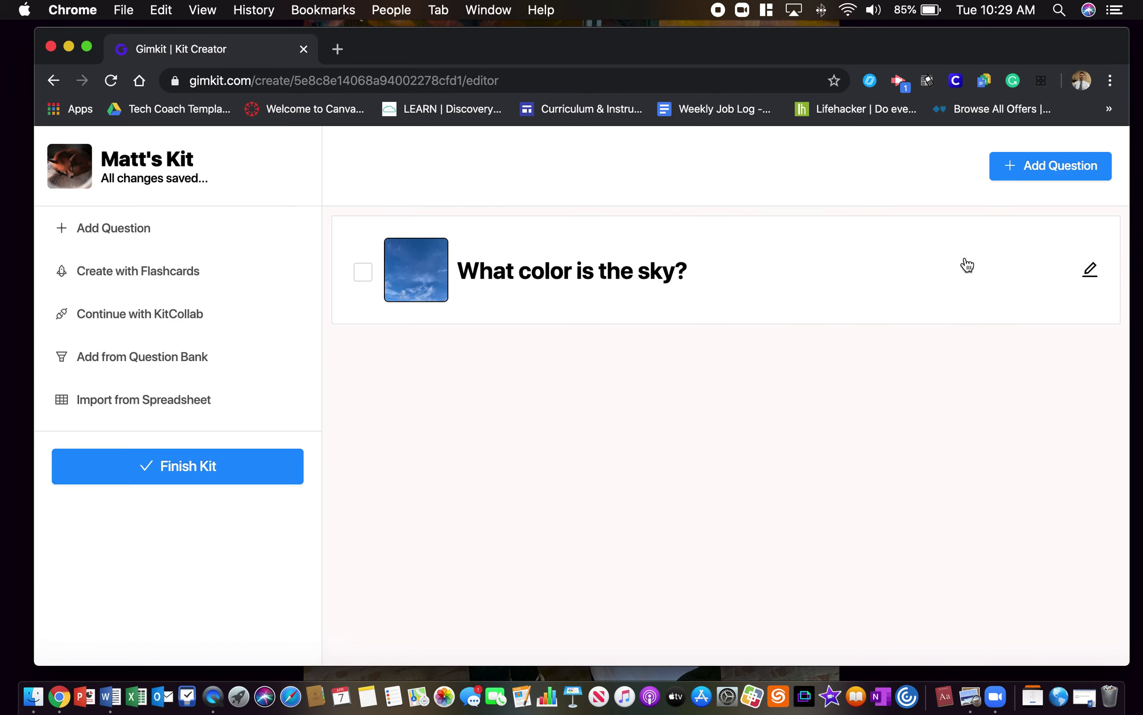
- Start a second question in the kit with the text "What color is a basketball?"
{"action": "left_click", "coordinate": [1025, 174]}
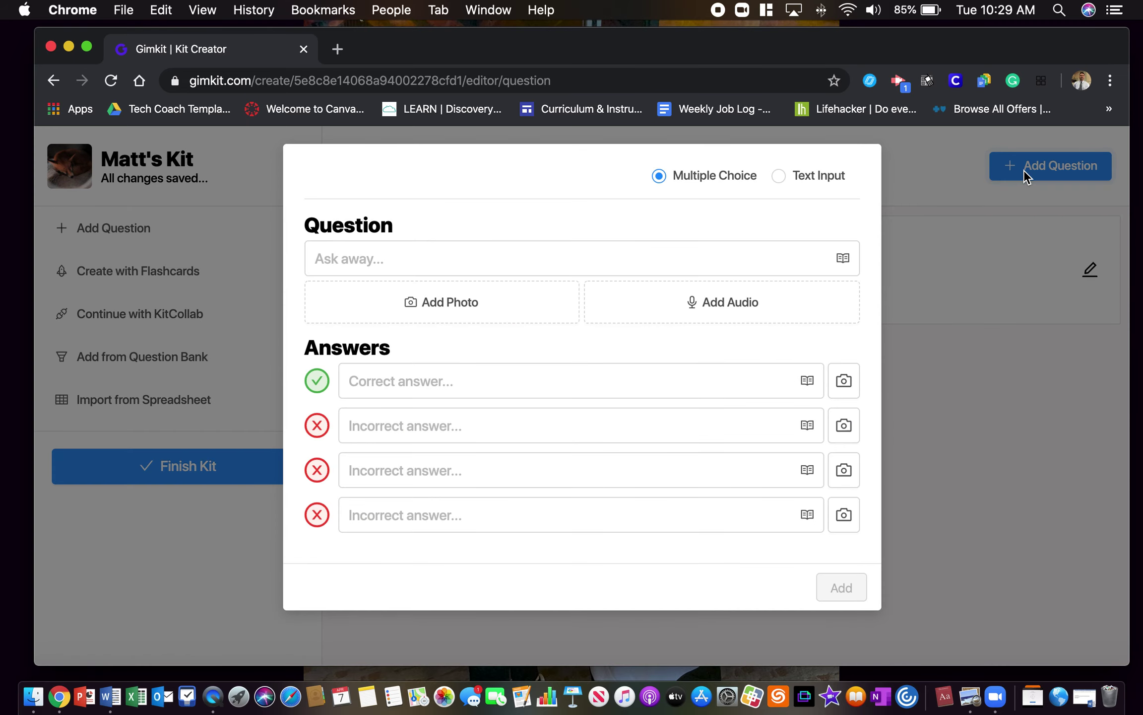
{"action": "left_click", "coordinate": [457, 255]}
{"action": "type", "text": "d"}
{"action": "key", "text": "BackSpace"}
{"action": "type", "text": "What color "}
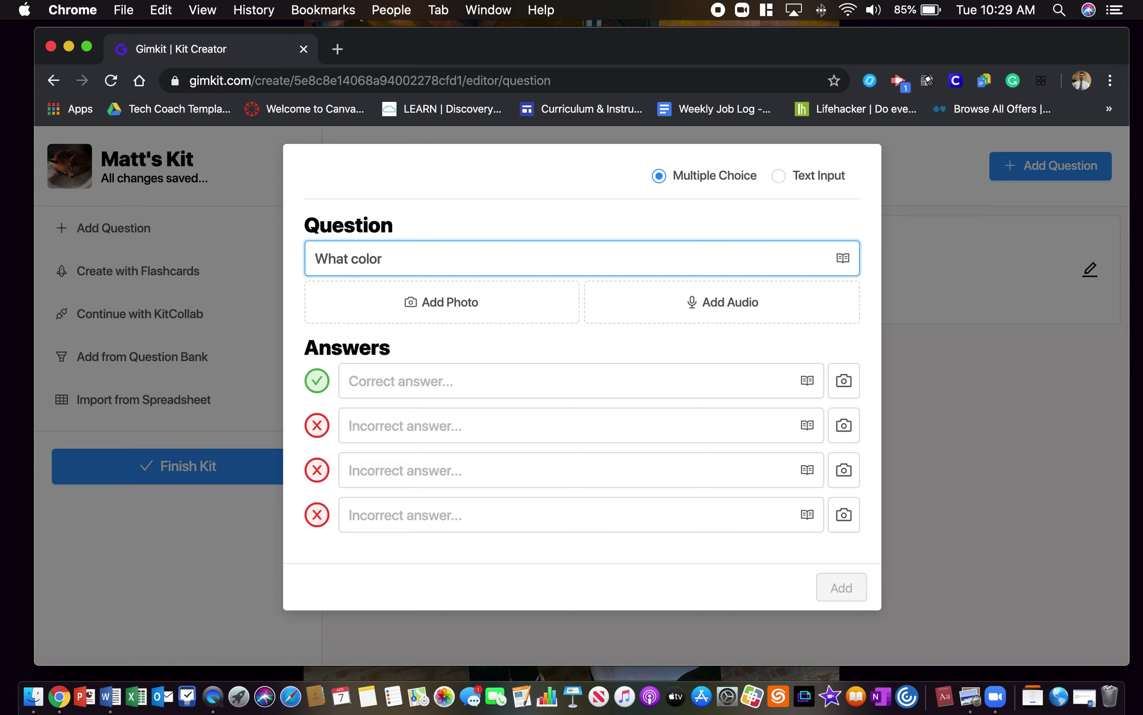
{"action": "type", "text": "is a basketball?"}
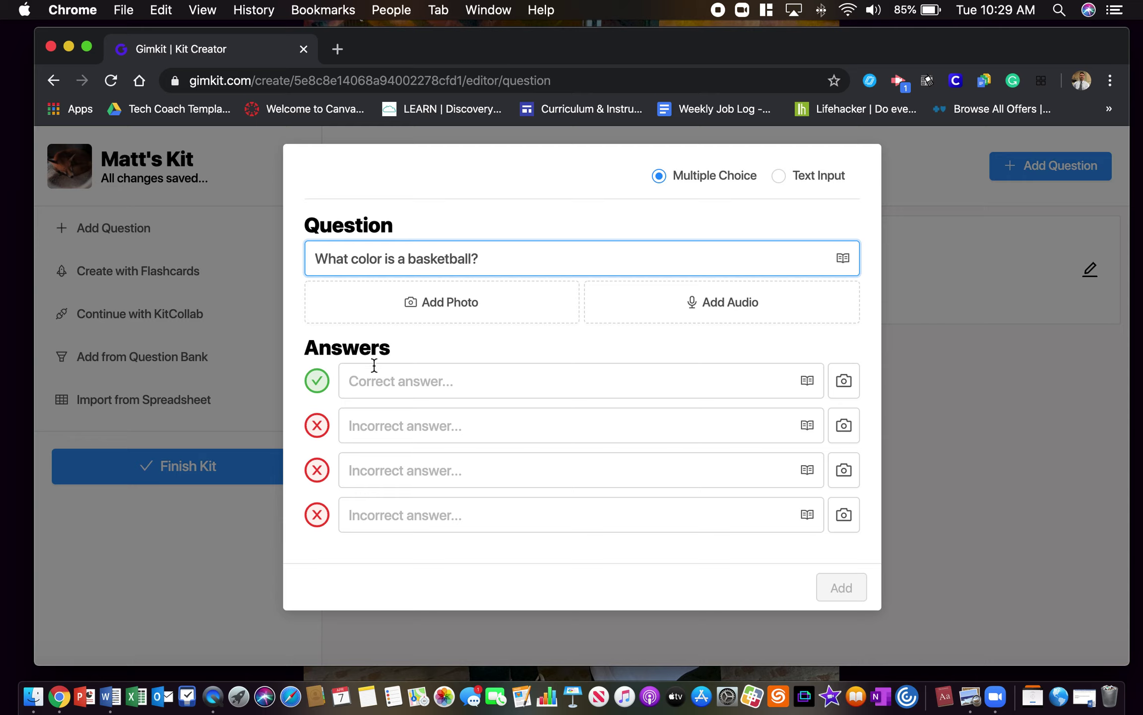
- Switch the basketball question to text input and enter Orange as its correct answer
{"action": "left_click", "coordinate": [808, 175]}
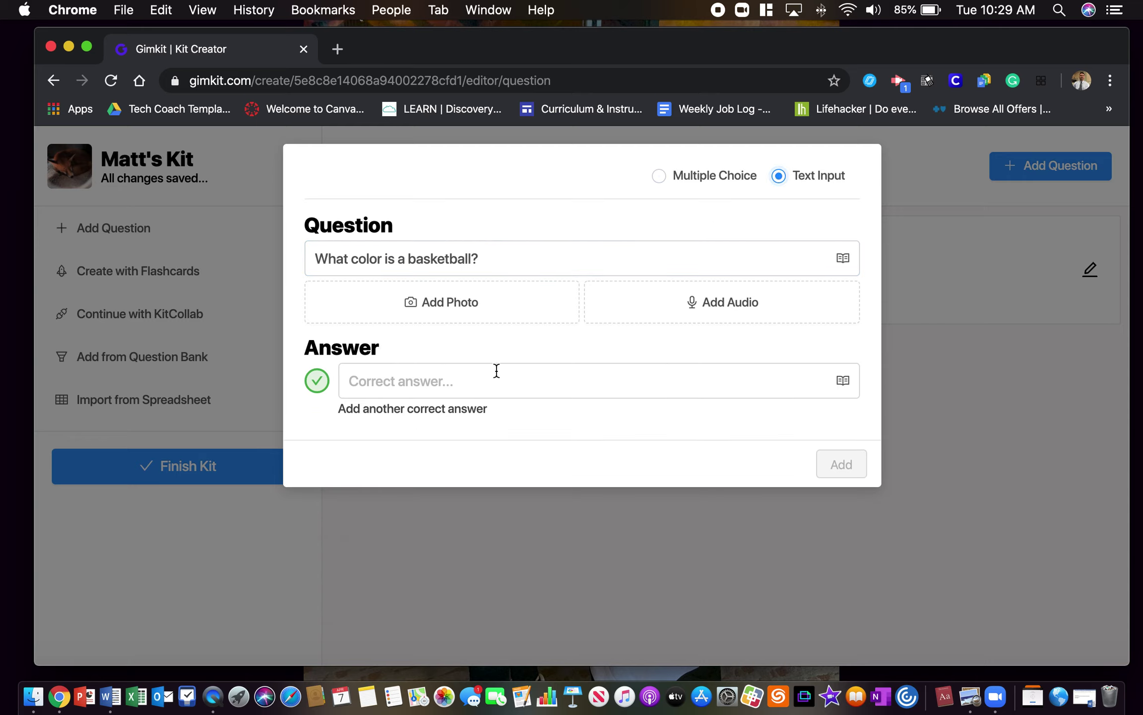
{"action": "left_click", "coordinate": [484, 386]}
{"action": "type", "text": "Organg"}
{"action": "key", "text": "BackSpace"}
{"action": "key", "text": "BackSpace"}
{"action": "key", "text": "BackSpace"}
{"action": "key", "text": "BackSpace"}
{"action": "type", "text": "ange"}
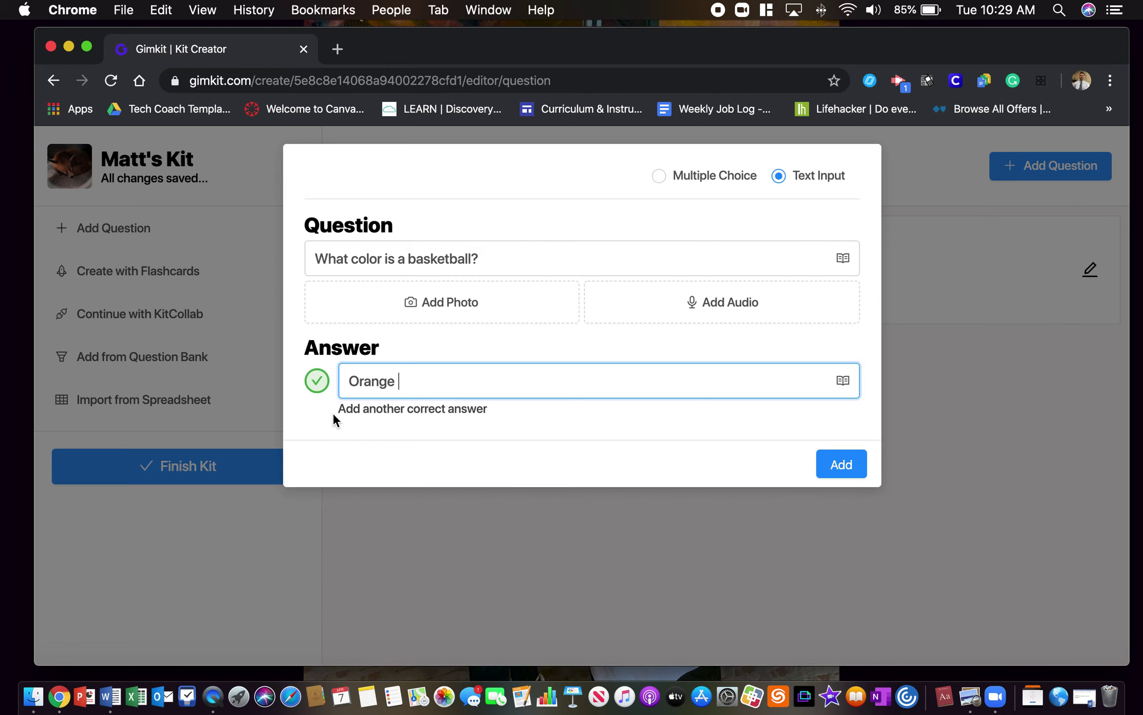
- Add "orange" as a second correct answer to the basketball question and add the question to the kit
{"action": "left_click", "coordinate": [347, 408]}
{"action": "type", "text": "orange"}
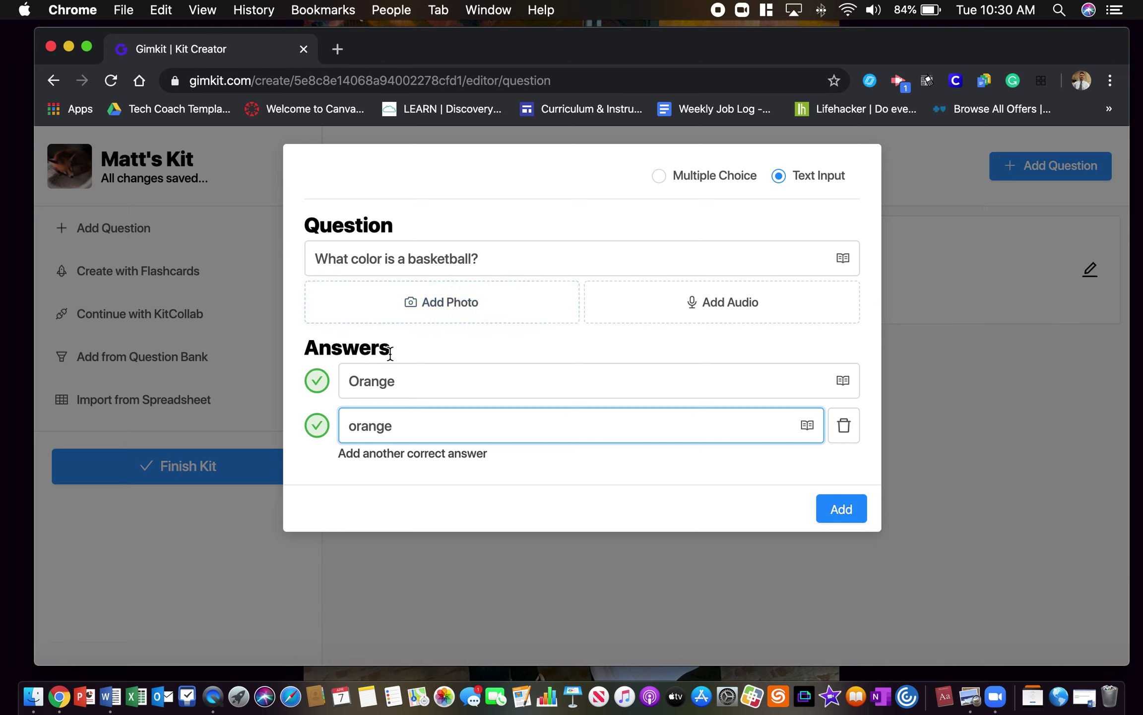
{"action": "left_click", "coordinate": [852, 517]}
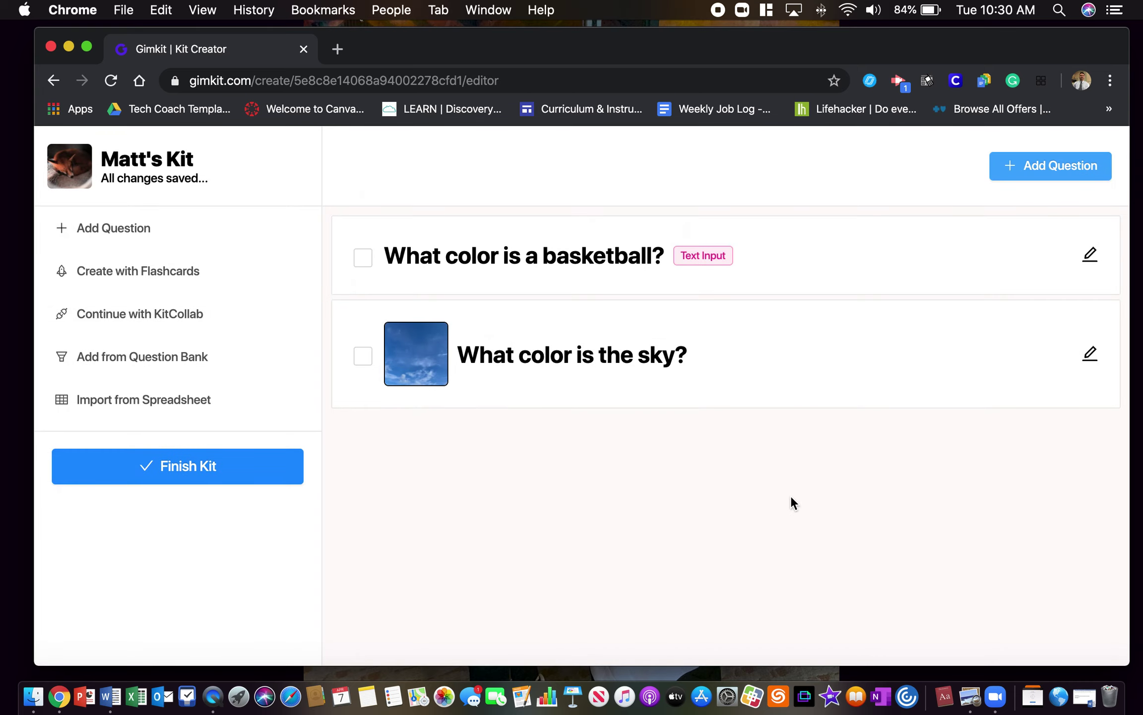
- Look over the question and answer fields for creating flashcards and close the form without making any
{"action": "left_click", "coordinate": [149, 271]}
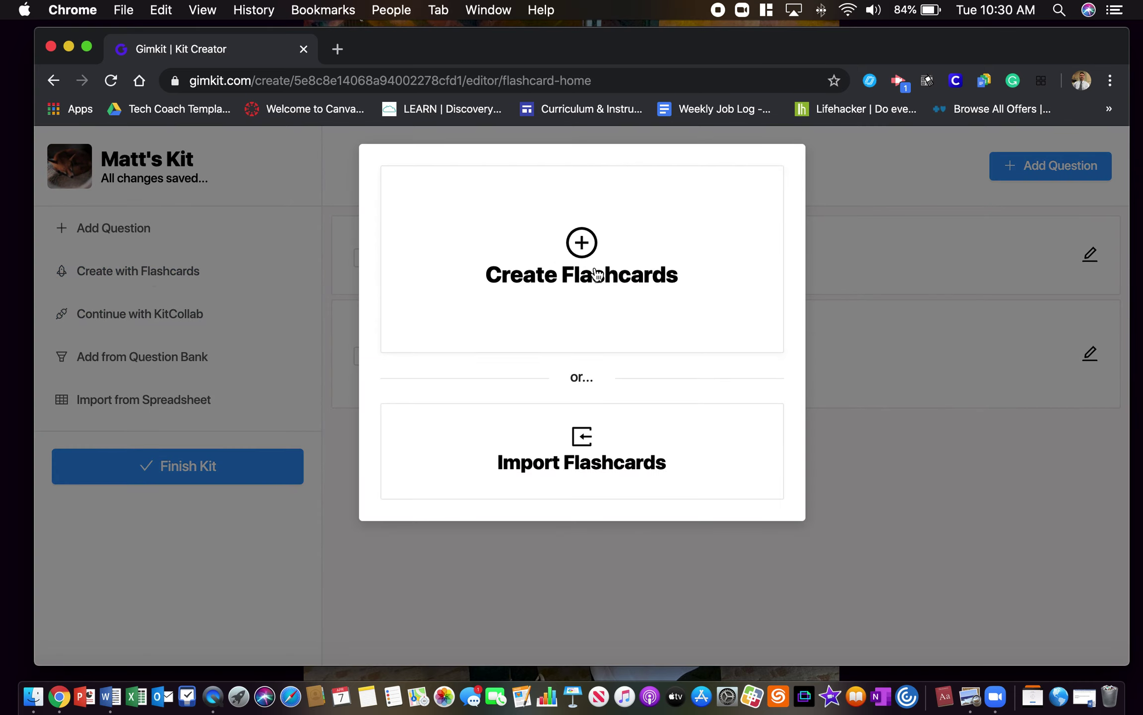
{"action": "left_click", "coordinate": [618, 274]}
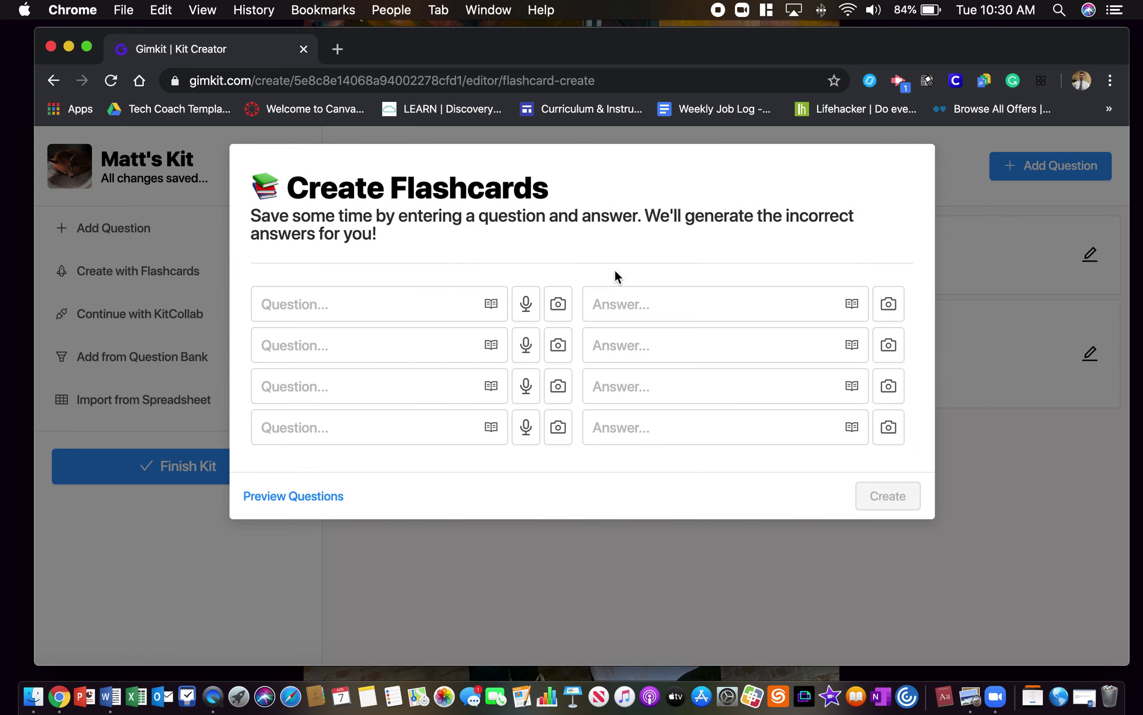
{"action": "left_click", "coordinate": [402, 308]}
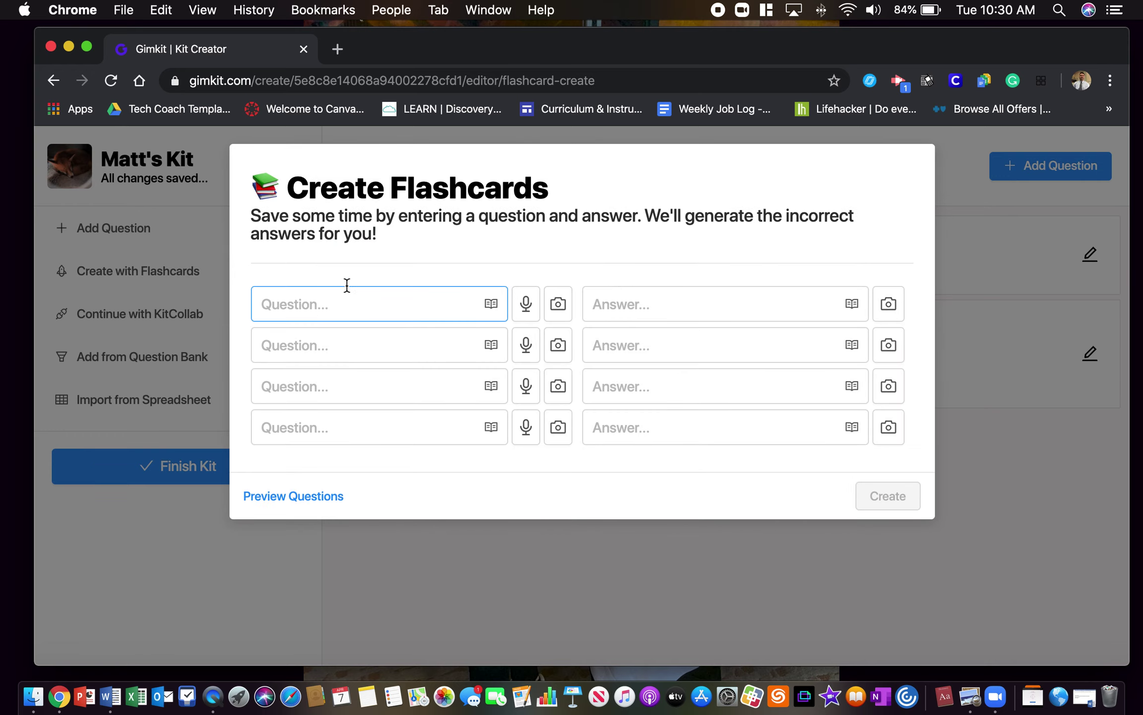
{"action": "left_click", "coordinate": [682, 308]}
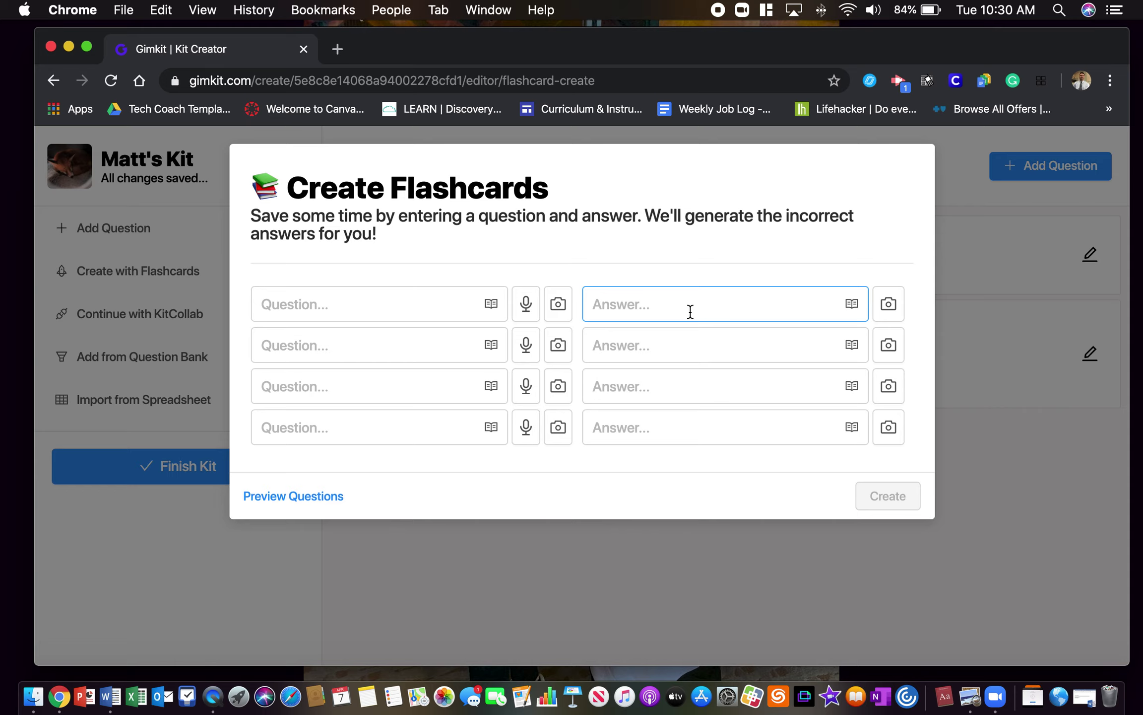
{"action": "left_click", "coordinate": [587, 574]}
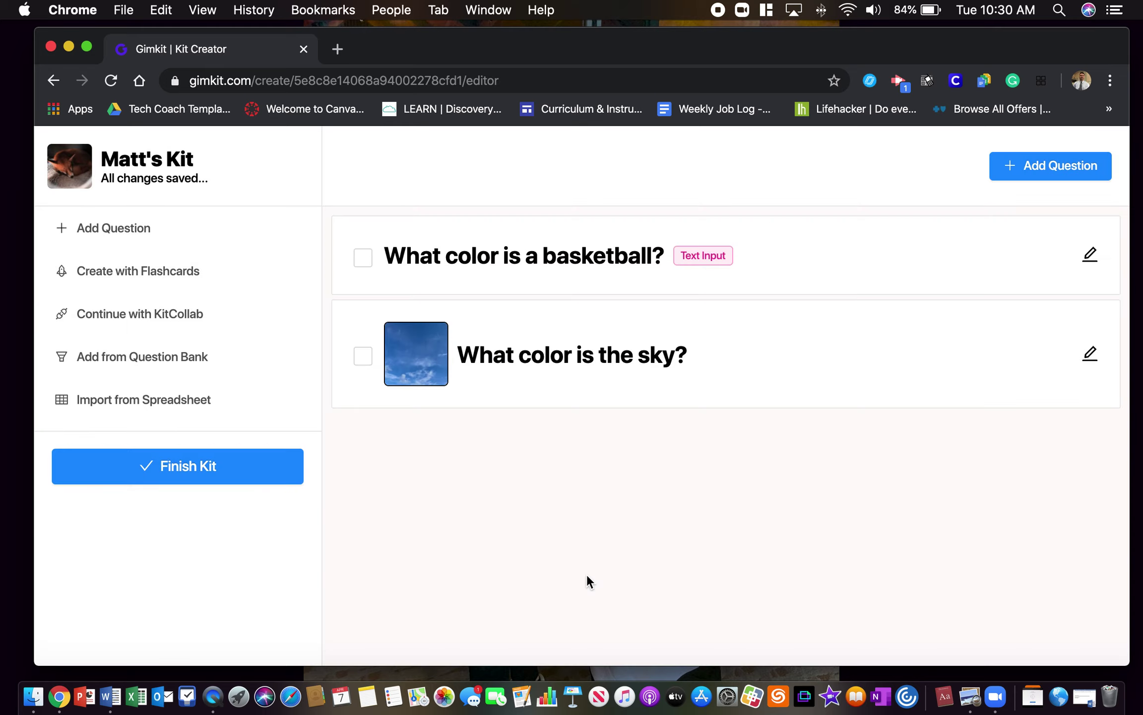
- Search the question bank for "biology" and preview the questions of the kit titled Biology
{"action": "left_click", "coordinate": [158, 356]}
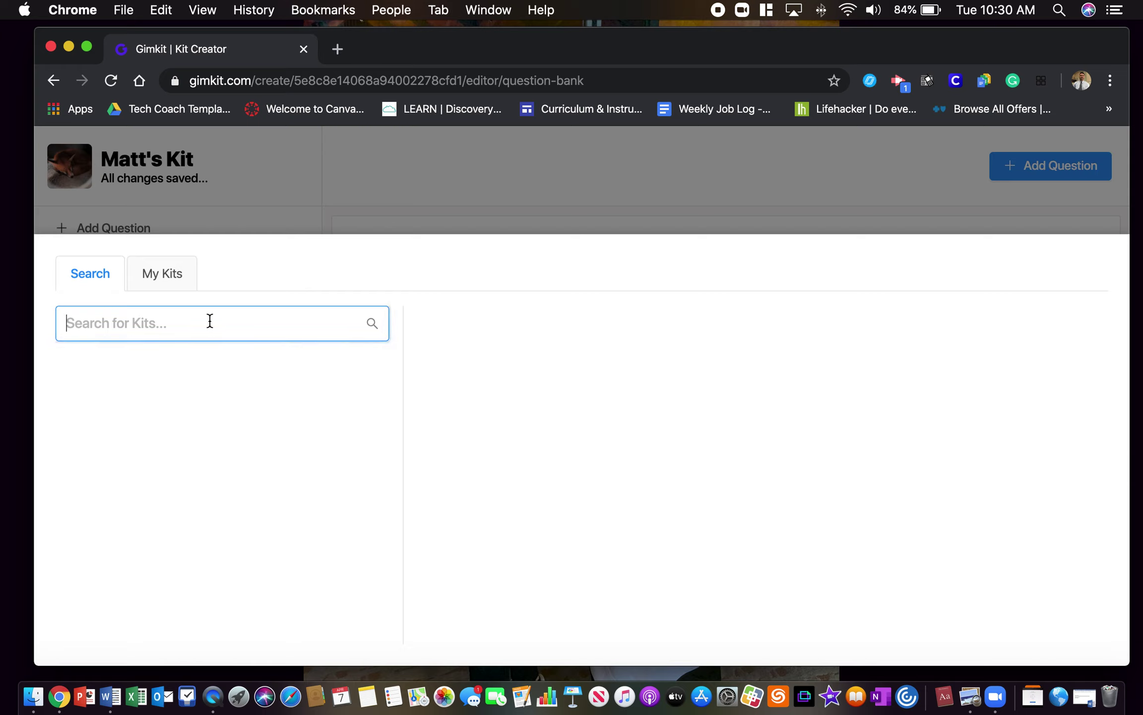
{"action": "type", "text": "biology"}
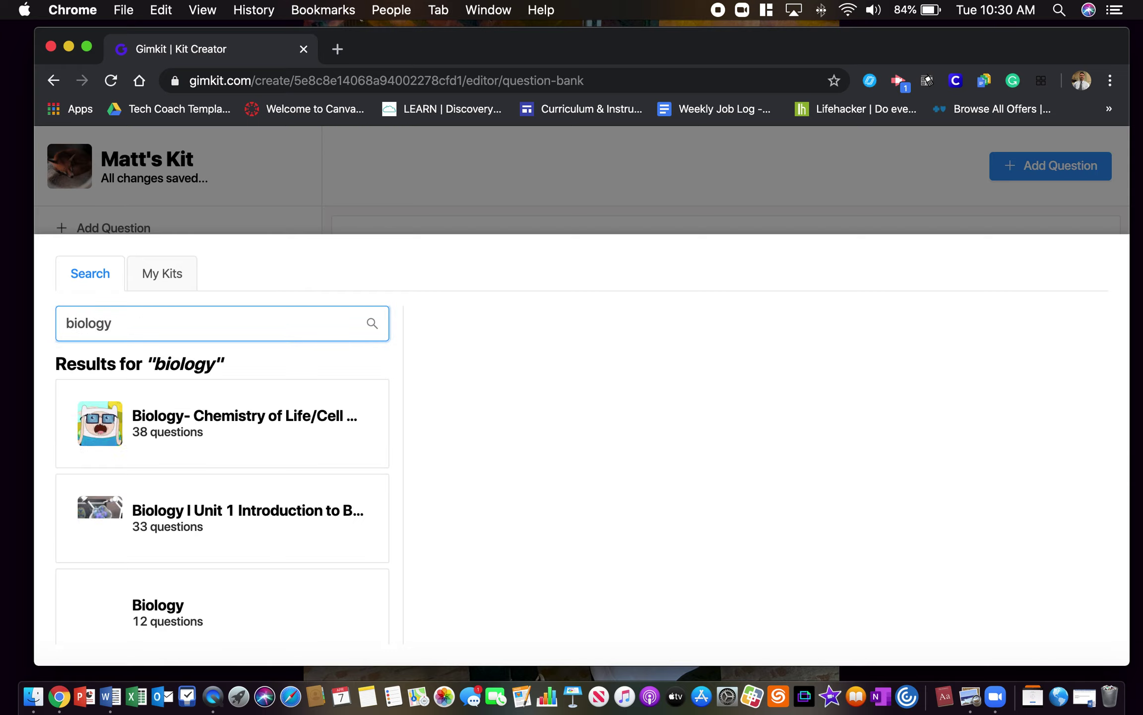
{"action": "left_click", "coordinate": [287, 596]}
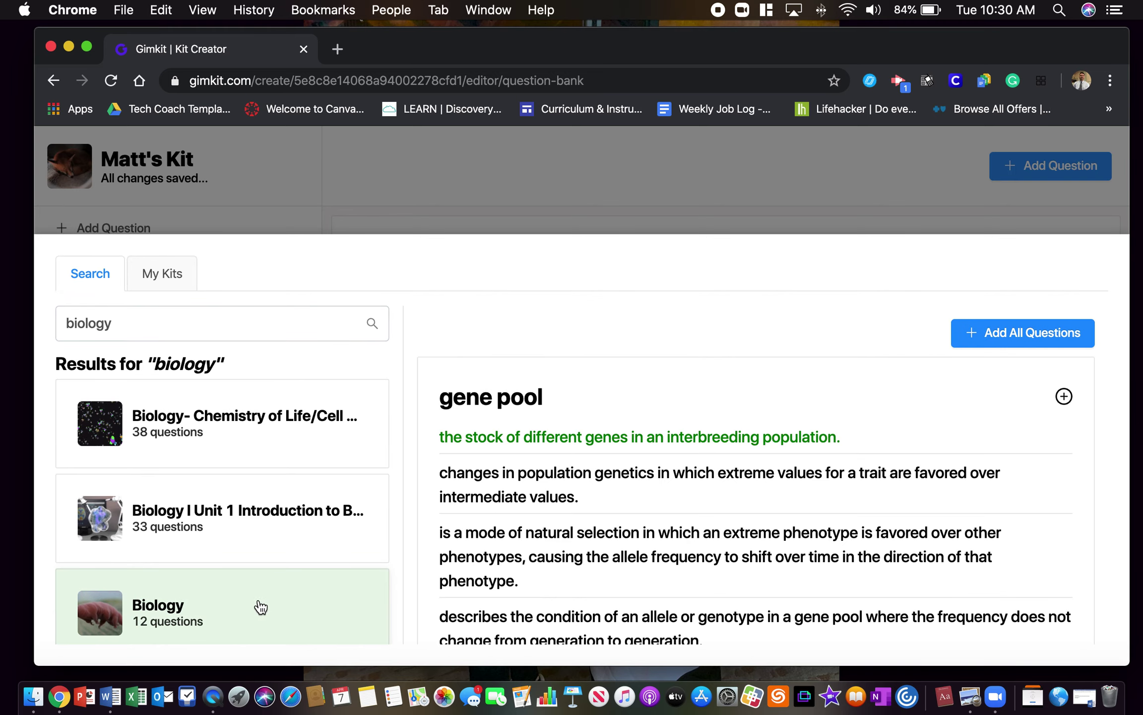
{"action": "scroll", "coordinate": [539, 585], "scroll_direction": "down", "scroll_amount": 10}
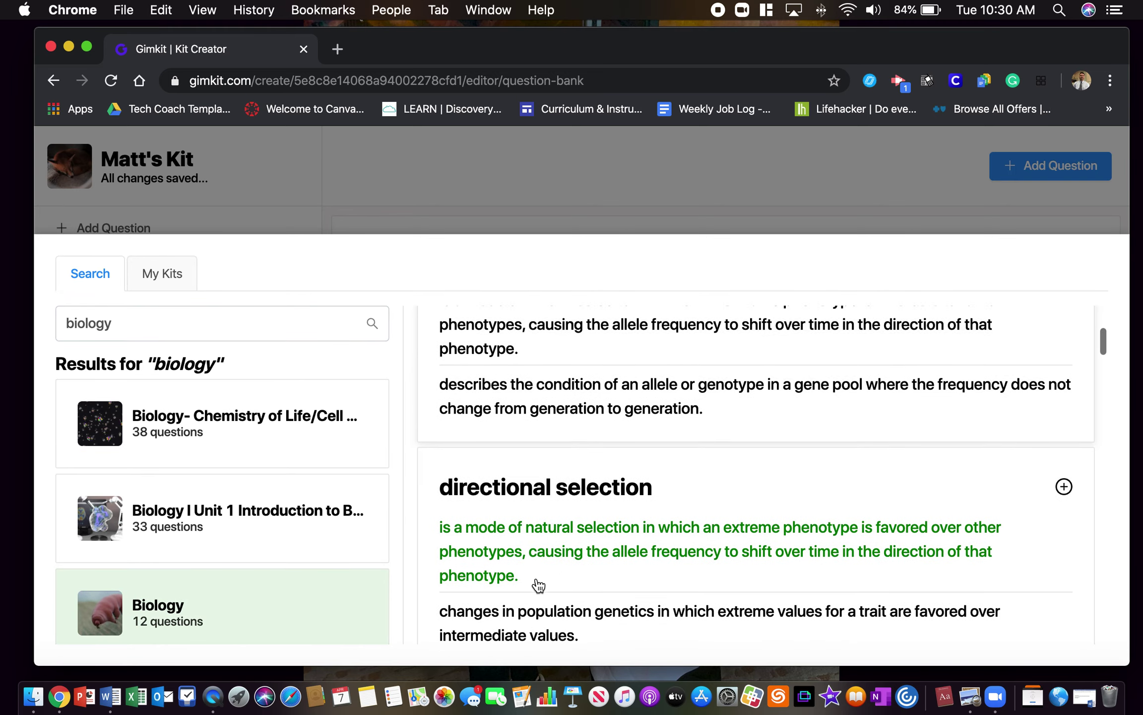
{"action": "scroll", "coordinate": [539, 584], "scroll_direction": "down", "scroll_amount": 2}
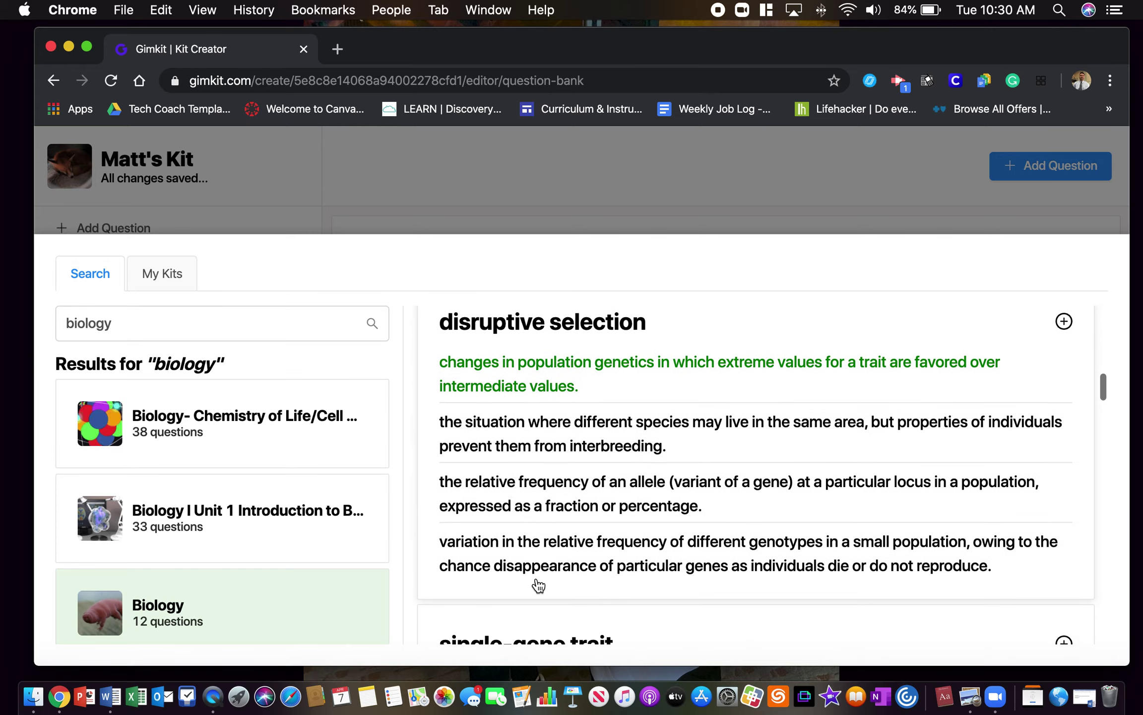
- Add the enzyme and substrate question and the cell wall organism question from the Biology- Chemistry of Life/Cell kit
{"action": "left_click", "coordinate": [240, 536]}
{"action": "left_click", "coordinate": [225, 443]}
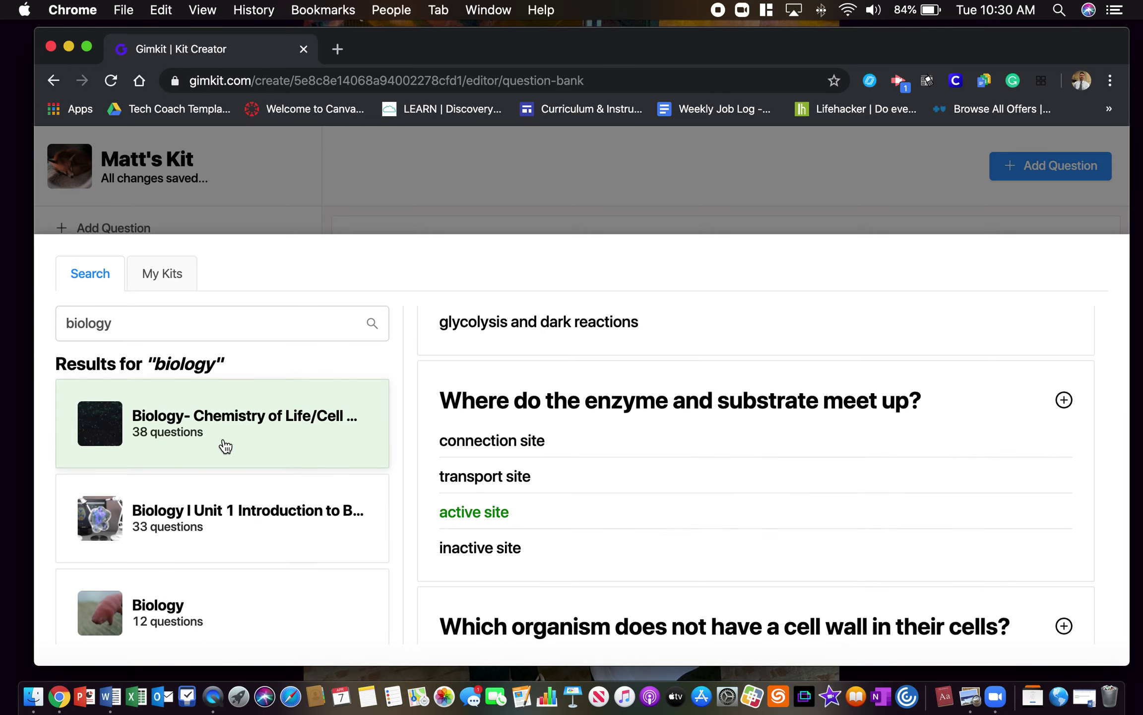
{"action": "left_click", "coordinate": [1064, 401]}
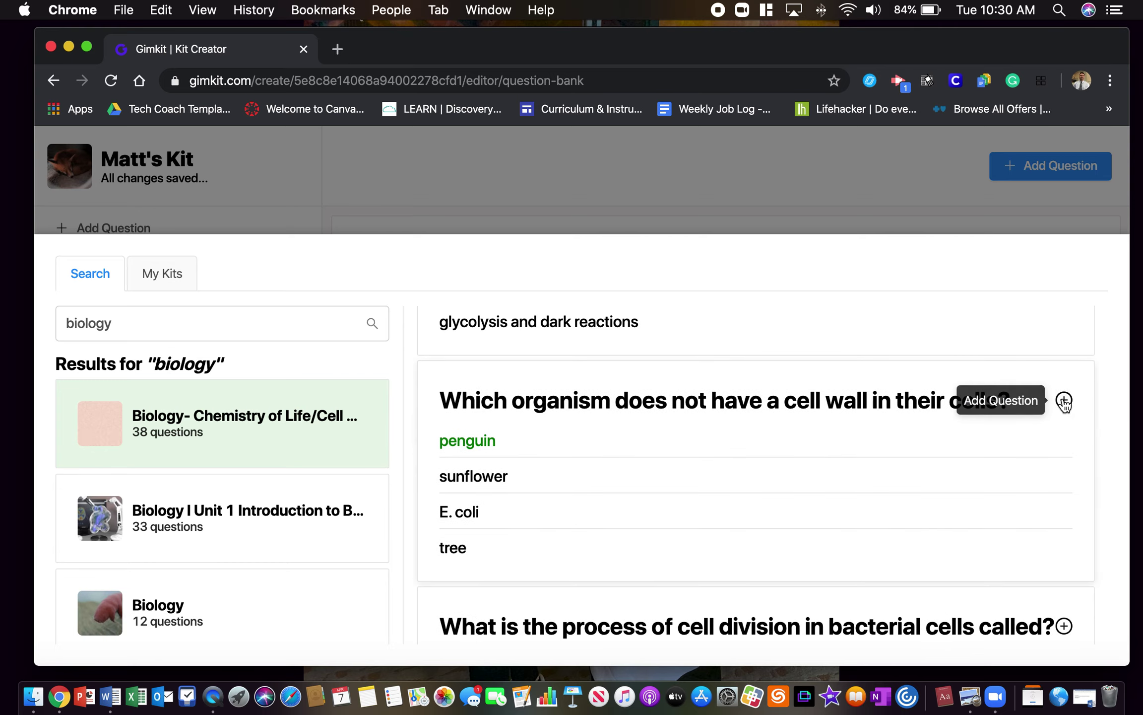
{"action": "left_click", "coordinate": [1063, 401]}
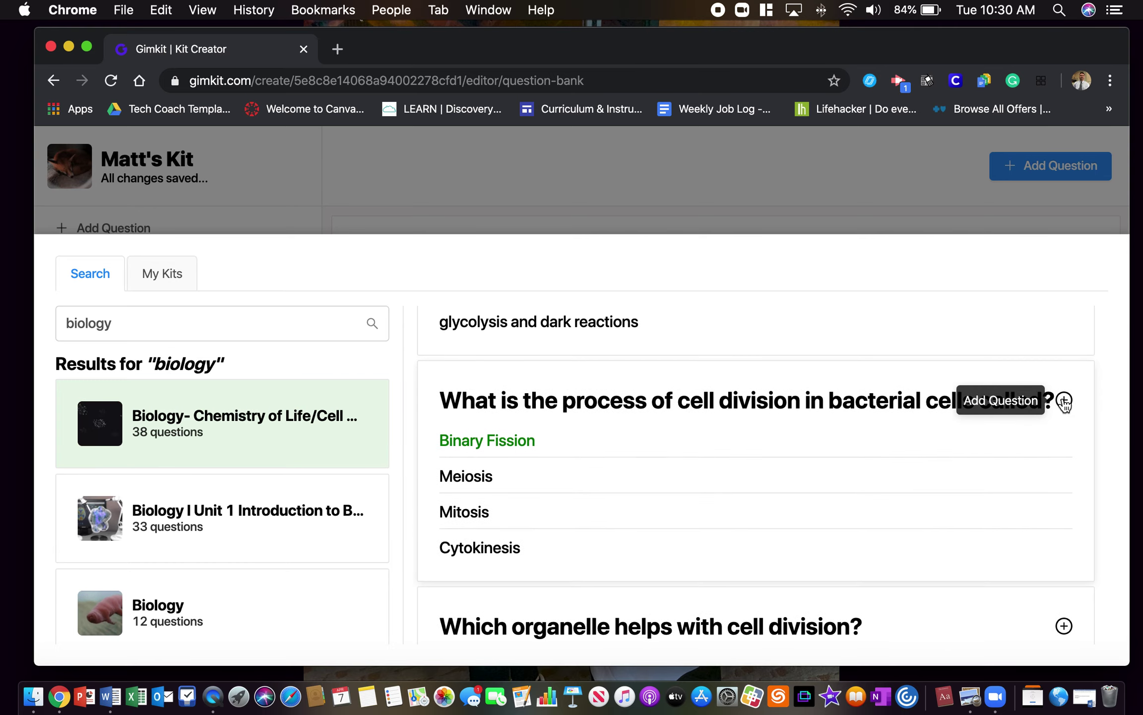
{"action": "left_click", "coordinate": [900, 175]}
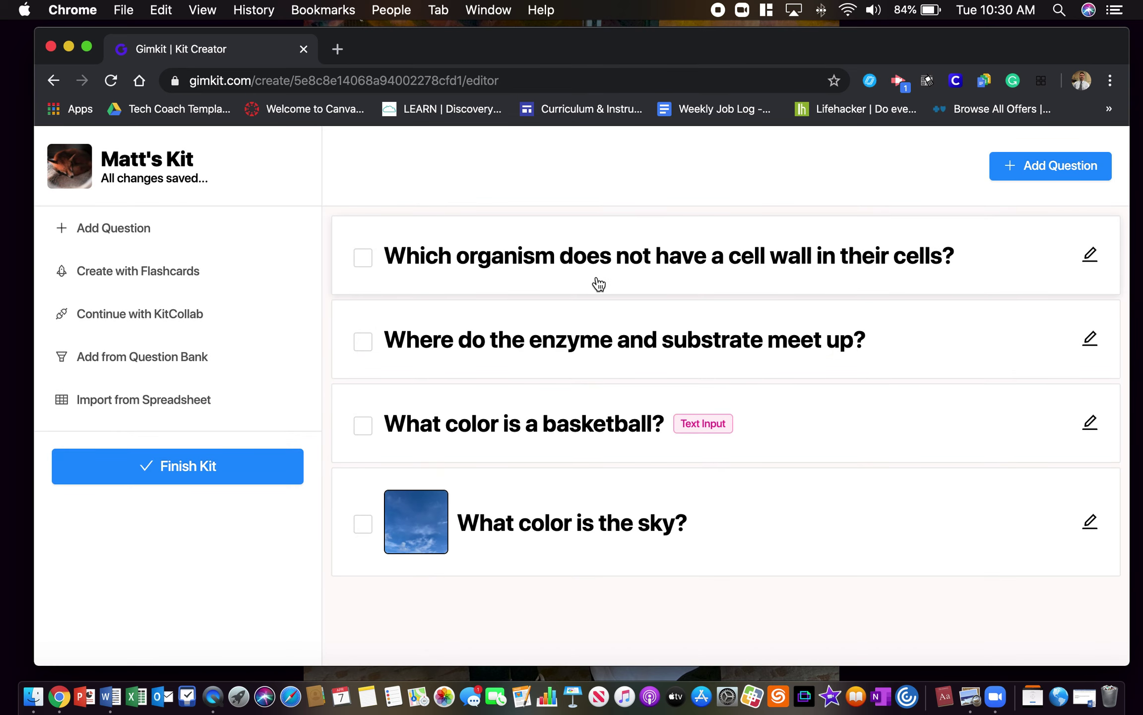
- Finish the kit and start hosting a game with it from the kit list
{"action": "left_click", "coordinate": [225, 479]}
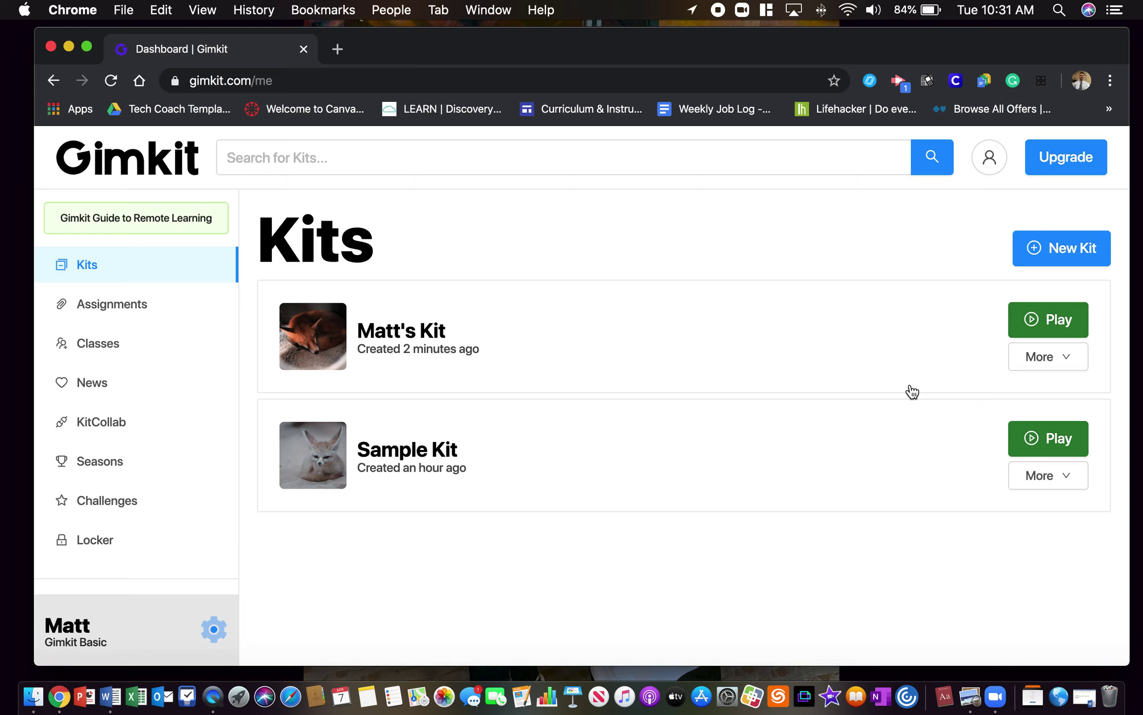
{"action": "left_click", "coordinate": [1072, 362]}
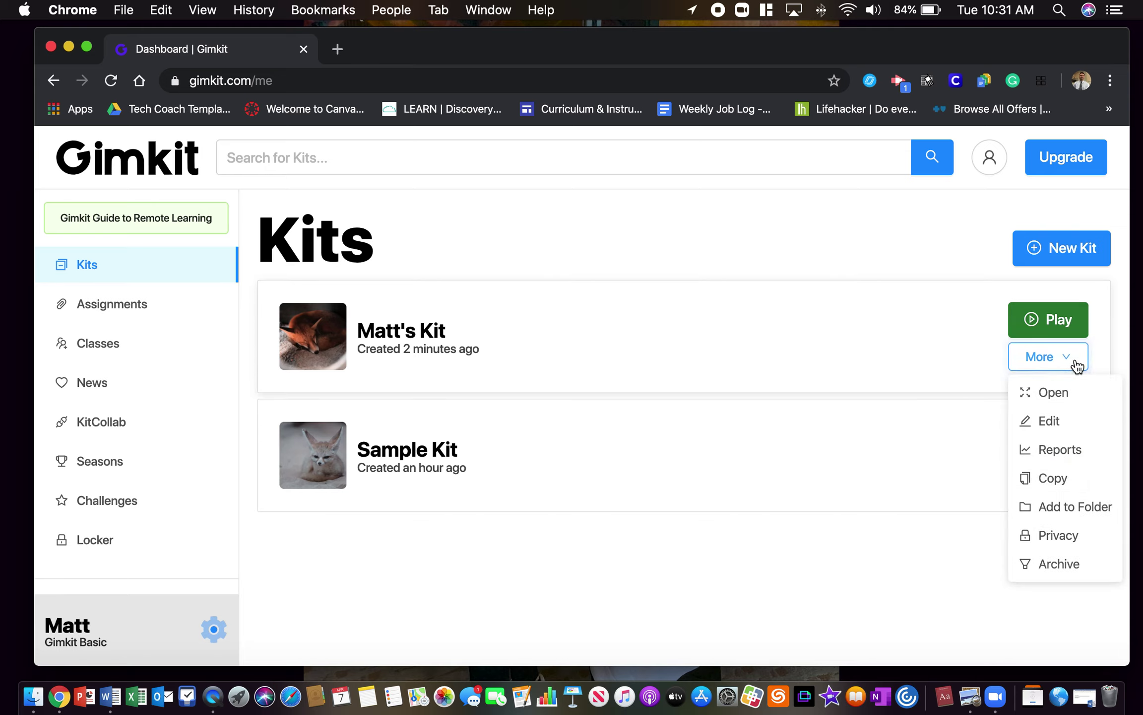
{"action": "left_click", "coordinate": [1067, 325]}
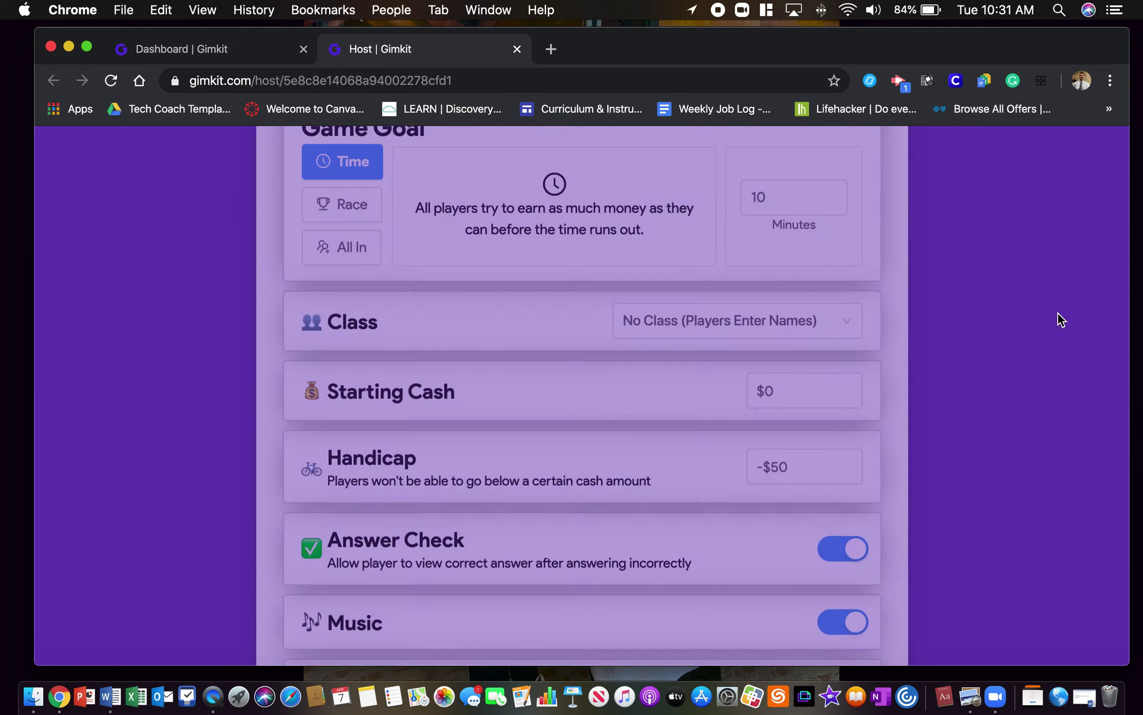
- Set the Time game goal to 5 minutes in the host settings
{"action": "scroll", "coordinate": [1000, 434], "scroll_direction": "down", "scroll_amount": 5}
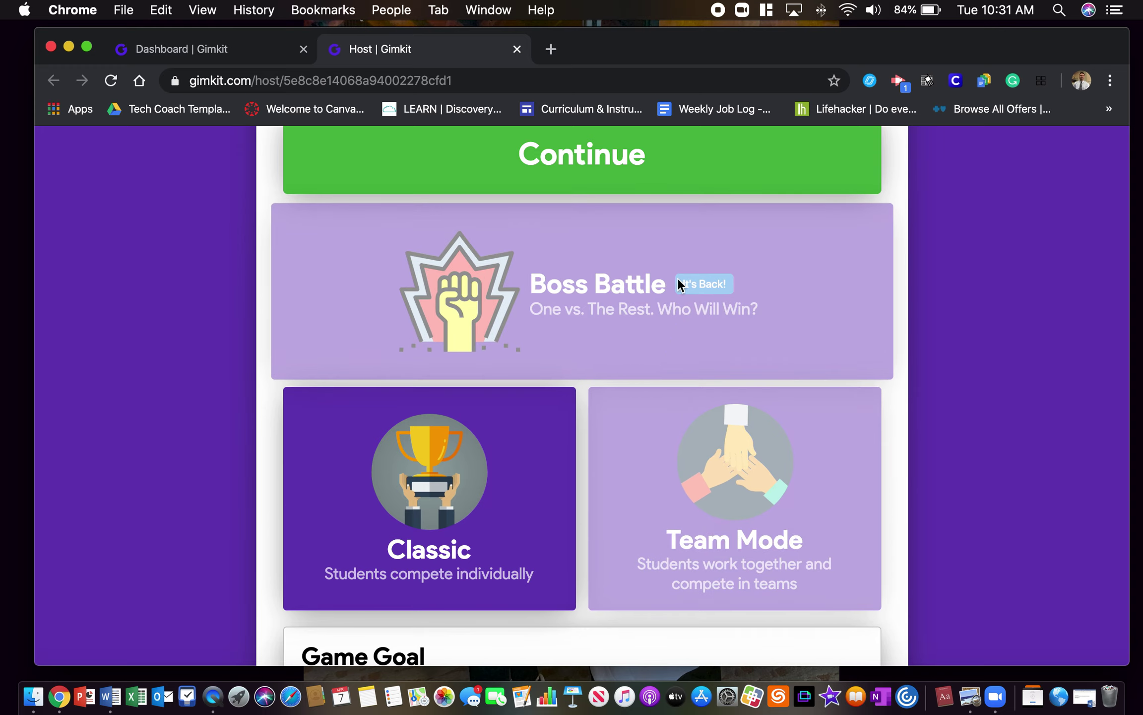
{"action": "scroll", "coordinate": [705, 467], "scroll_direction": "down", "scroll_amount": 5}
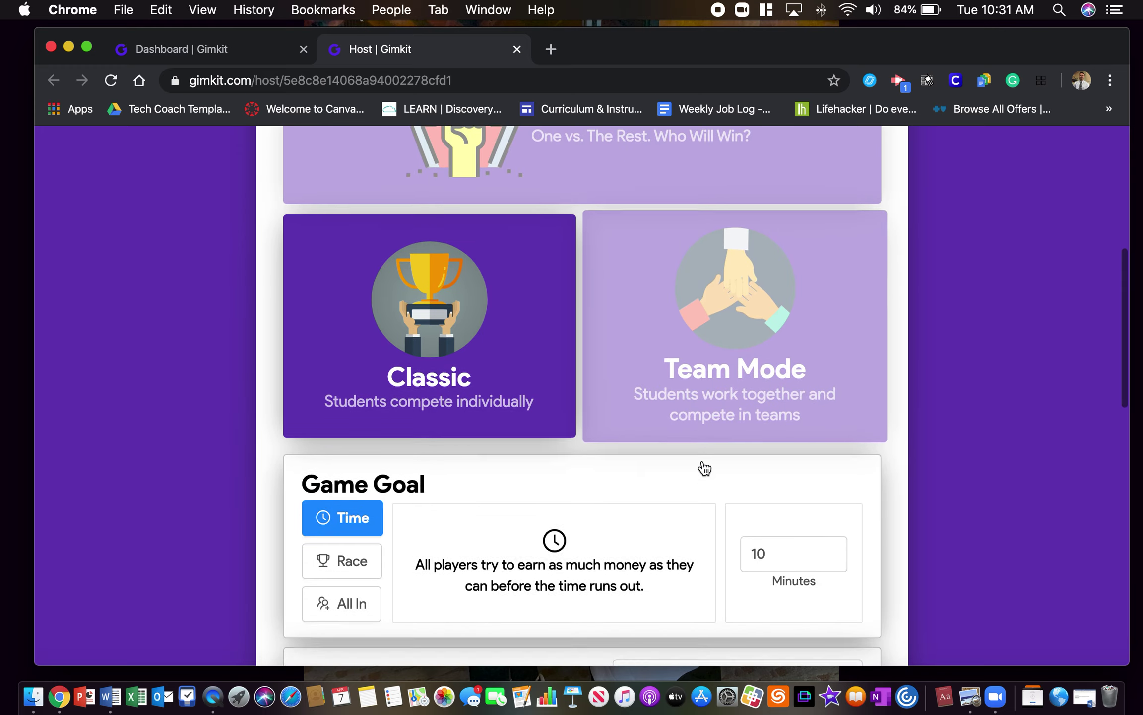
{"action": "scroll", "coordinate": [704, 467], "scroll_direction": "down", "scroll_amount": 3}
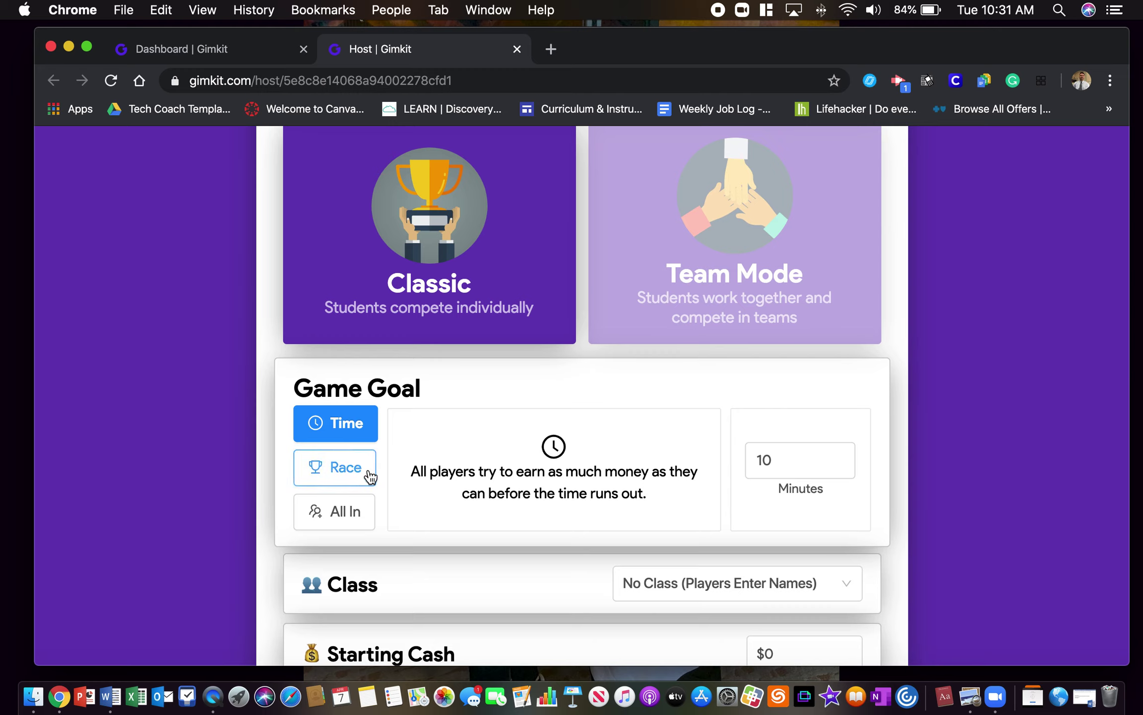
{"action": "left_click", "coordinate": [767, 456]}
{"action": "left_click", "coordinate": [845, 469]}
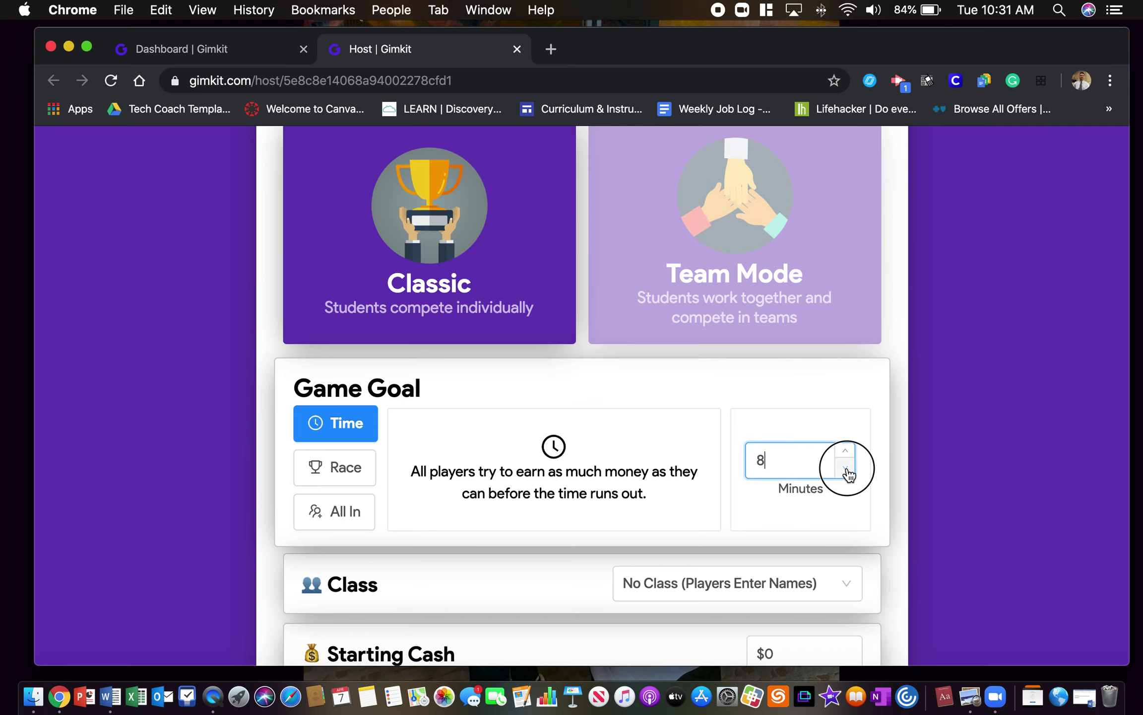
{"action": "left_click", "coordinate": [846, 469]}
- Turn off the Music, Clapping and Join In Late options for the game
{"action": "scroll", "coordinate": [926, 503], "scroll_direction": "down", "scroll_amount": 5}
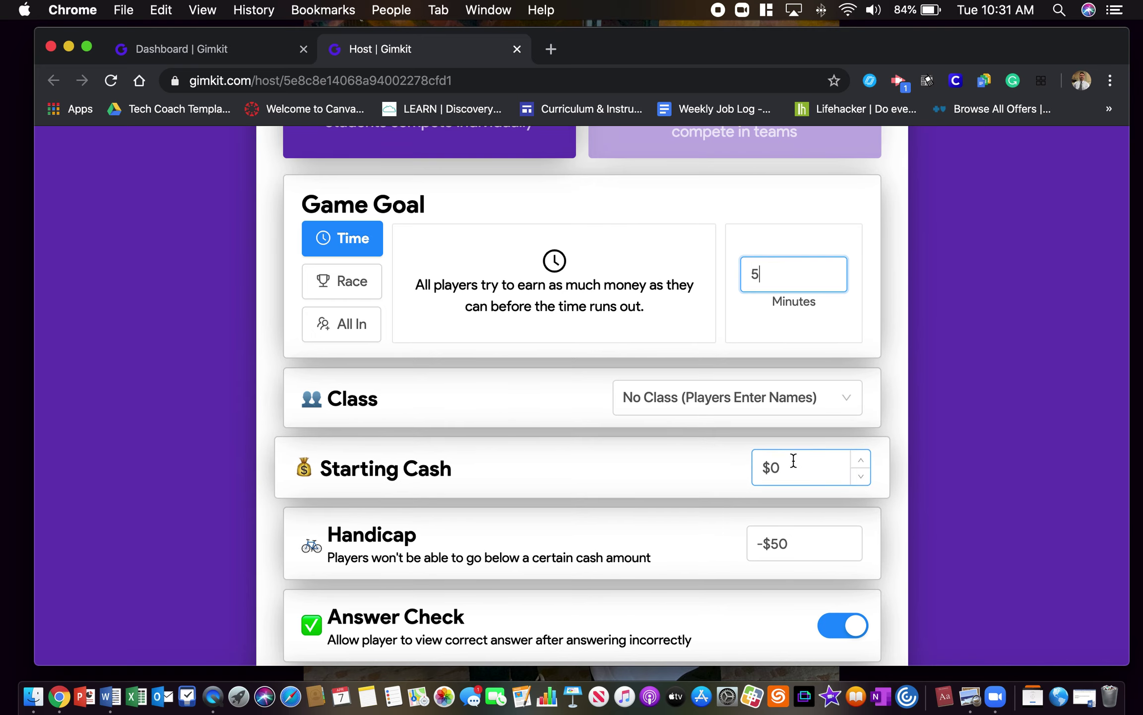
{"action": "scroll", "coordinate": [793, 461], "scroll_direction": "down", "scroll_amount": 3}
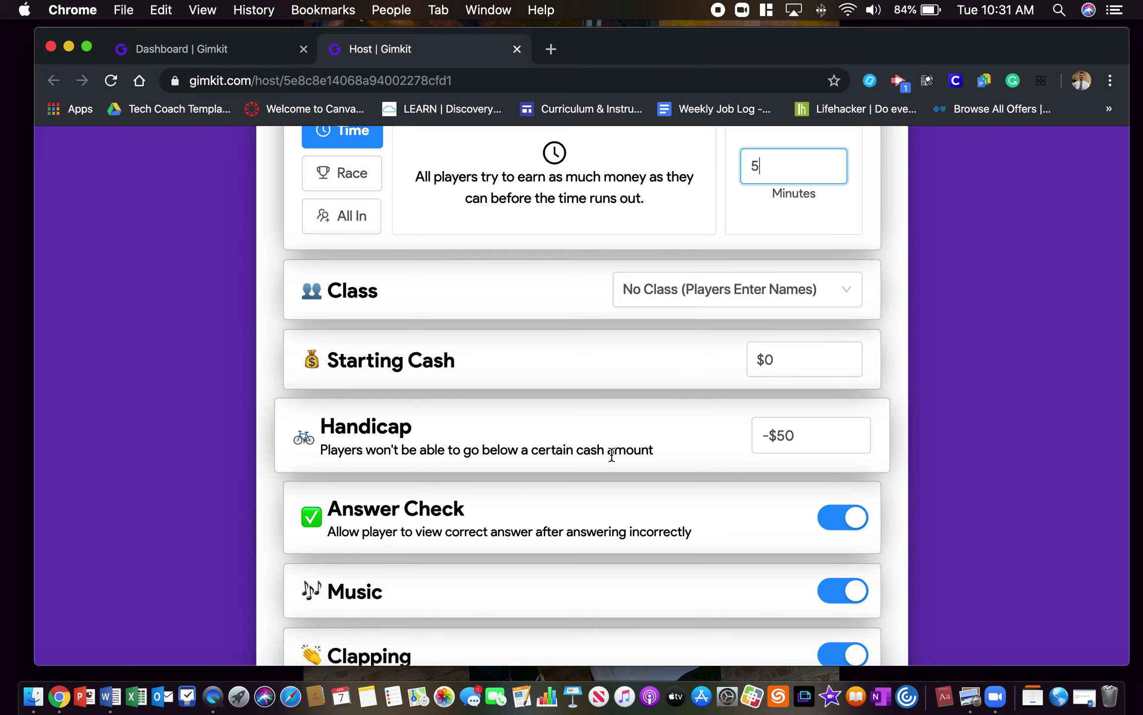
{"action": "scroll", "coordinate": [688, 553], "scroll_direction": "down", "scroll_amount": 3}
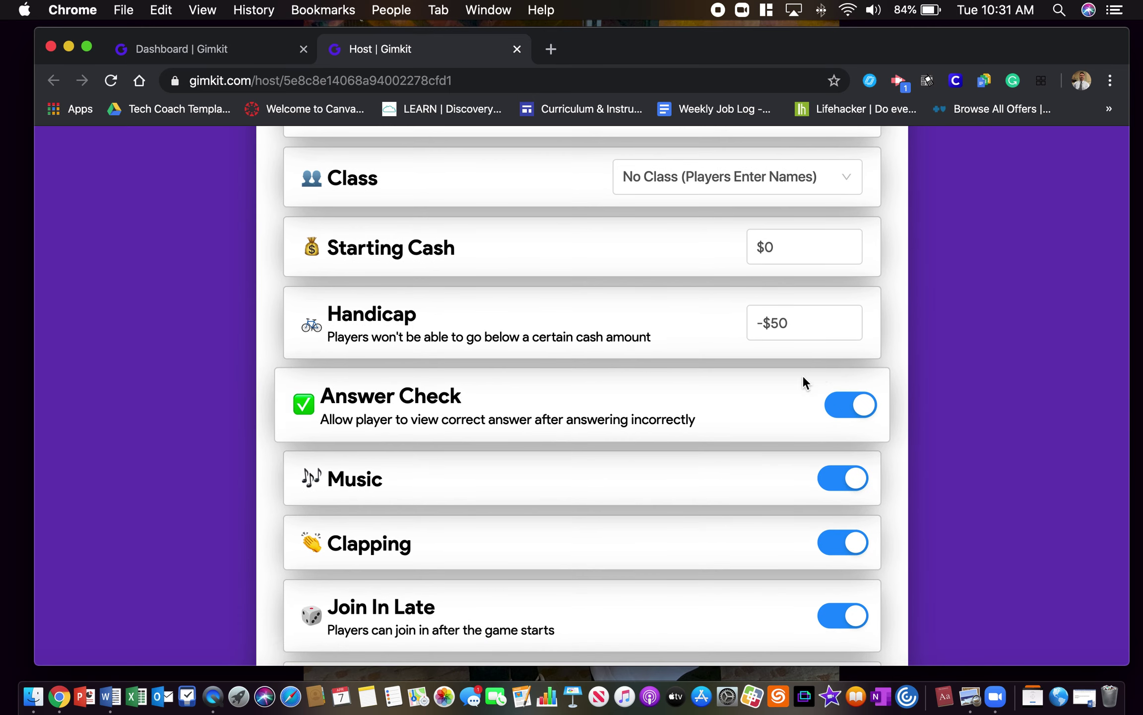
{"action": "left_click", "coordinate": [853, 490]}
{"action": "scroll", "coordinate": [966, 503], "scroll_direction": "down", "scroll_amount": 2}
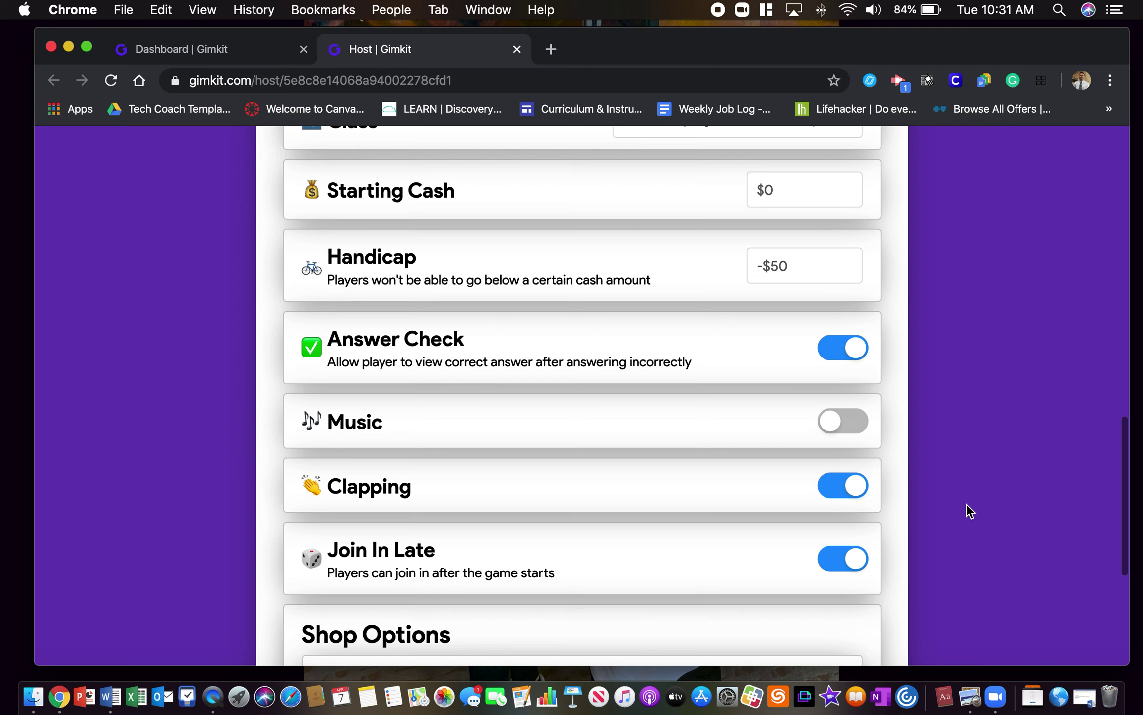
{"action": "left_click", "coordinate": [852, 492]}
{"action": "scroll", "coordinate": [966, 568], "scroll_direction": "down", "scroll_amount": 3}
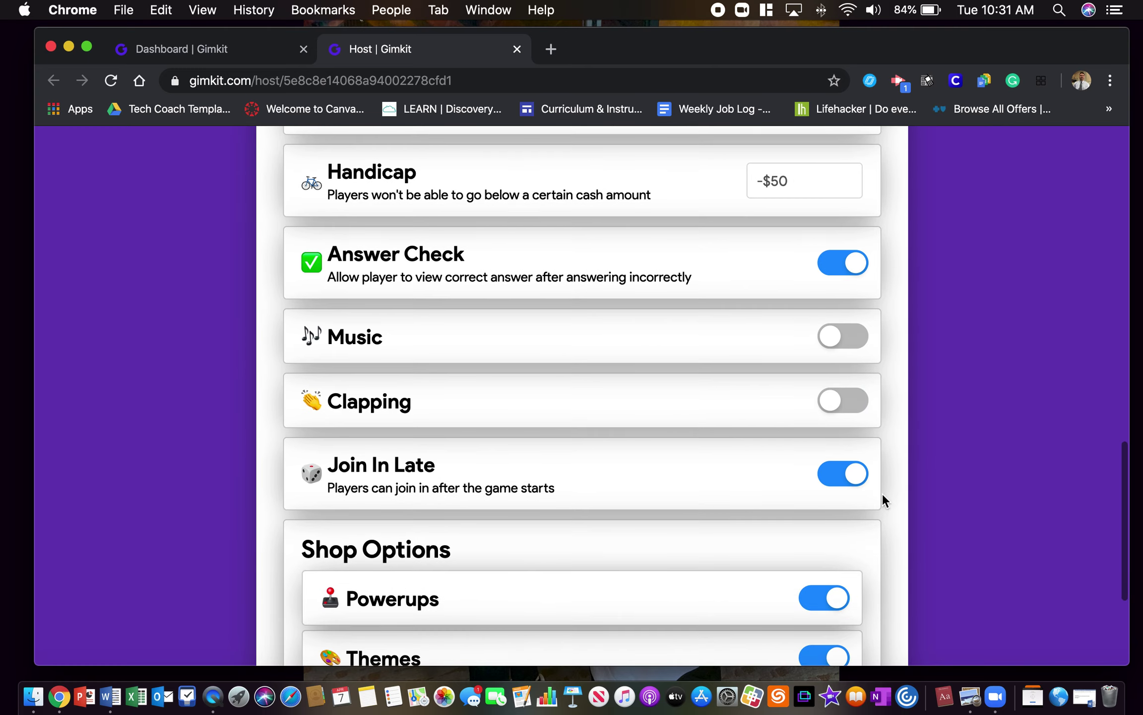
{"action": "left_click", "coordinate": [847, 485]}
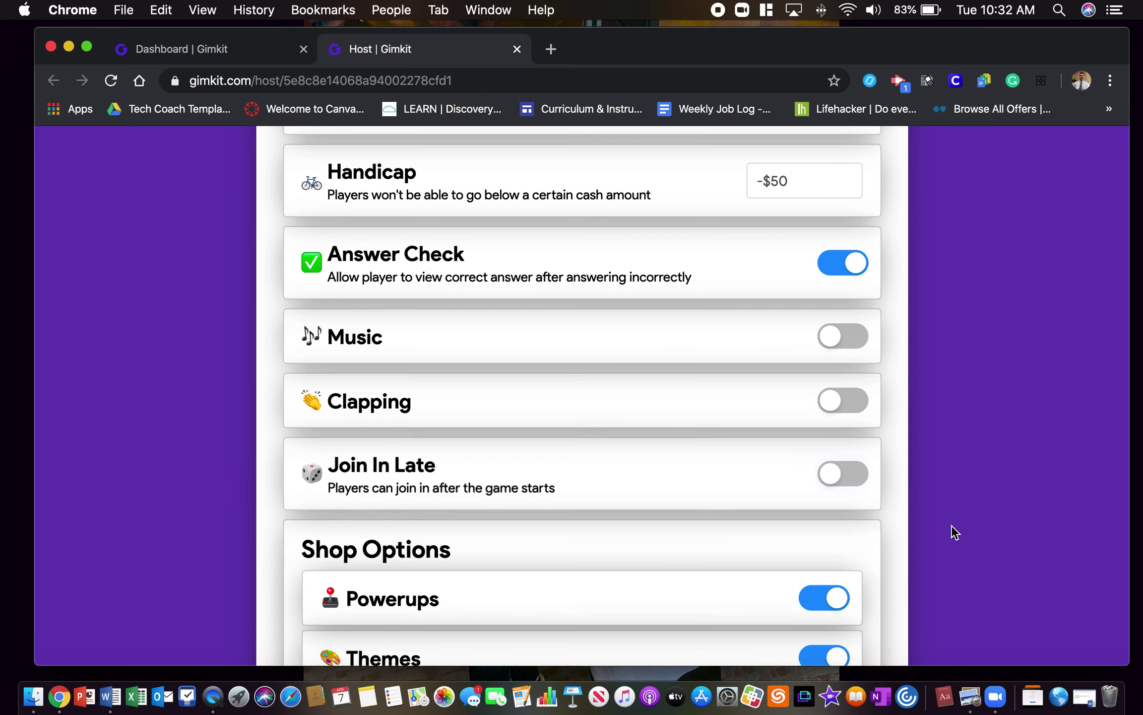
- Review the shop options and continue from the host settings to the game lobby
{"action": "scroll", "coordinate": [951, 525], "scroll_direction": "down", "scroll_amount": 3}
{"action": "scroll", "coordinate": [951, 524], "scroll_direction": "down", "scroll_amount": 3}
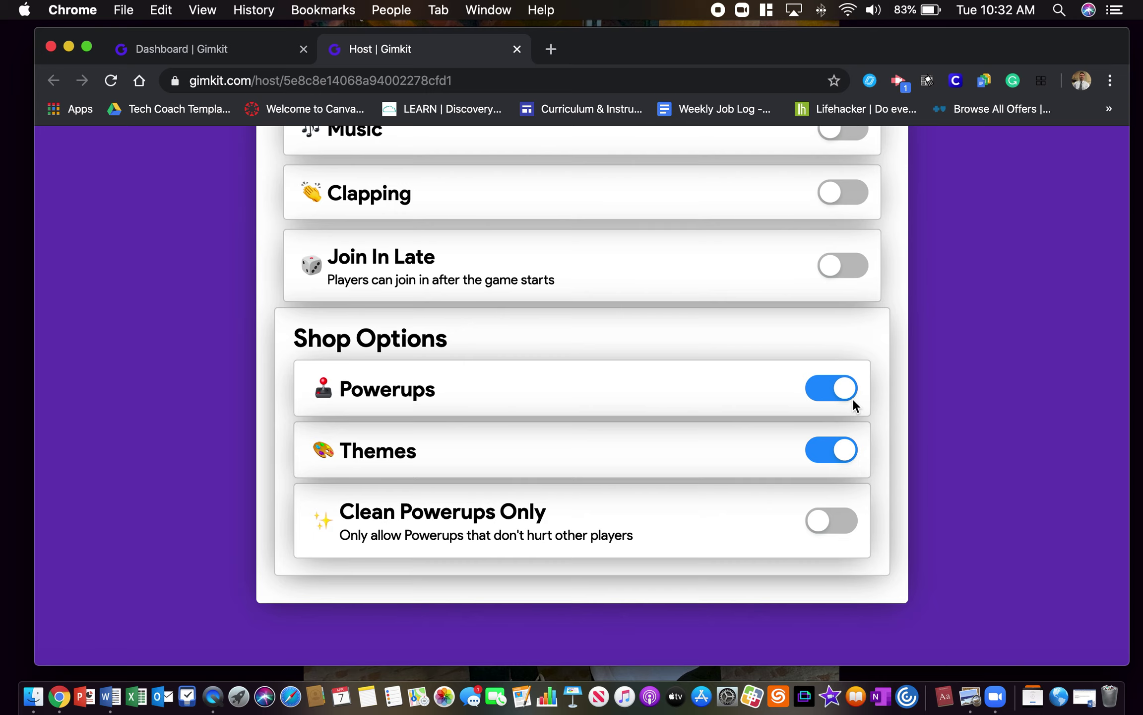
{"action": "scroll", "coordinate": [852, 399], "scroll_direction": "up", "scroll_amount": 15}
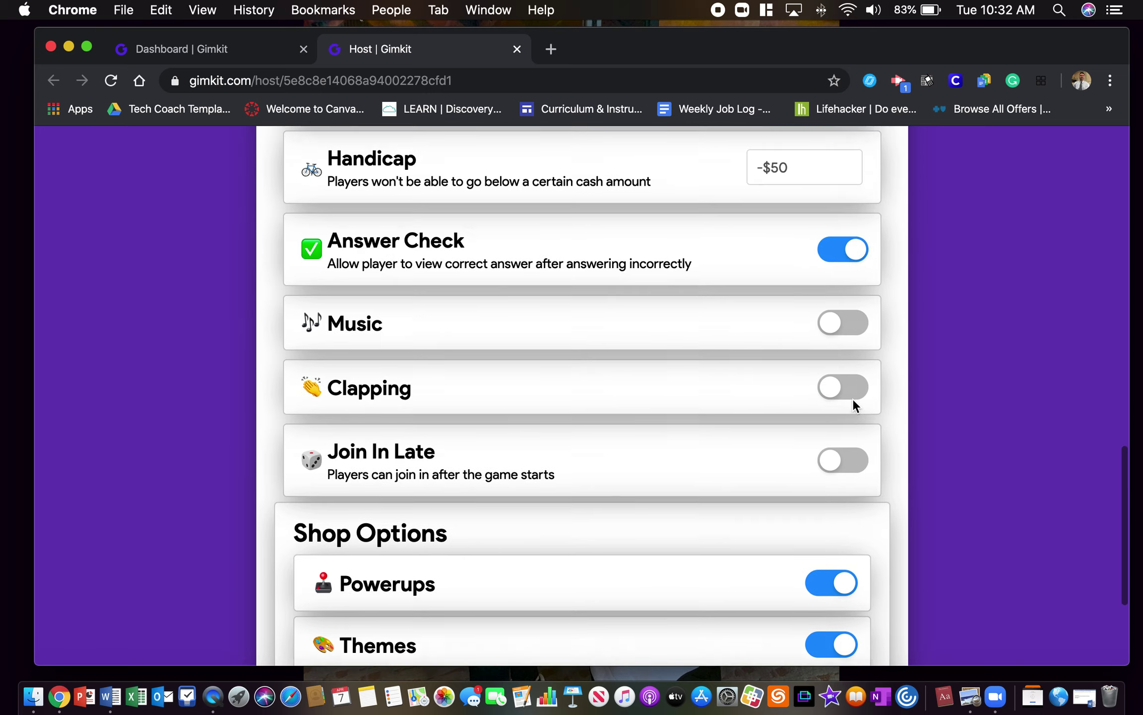
{"action": "scroll", "coordinate": [852, 399], "scroll_direction": "up", "scroll_amount": 3}
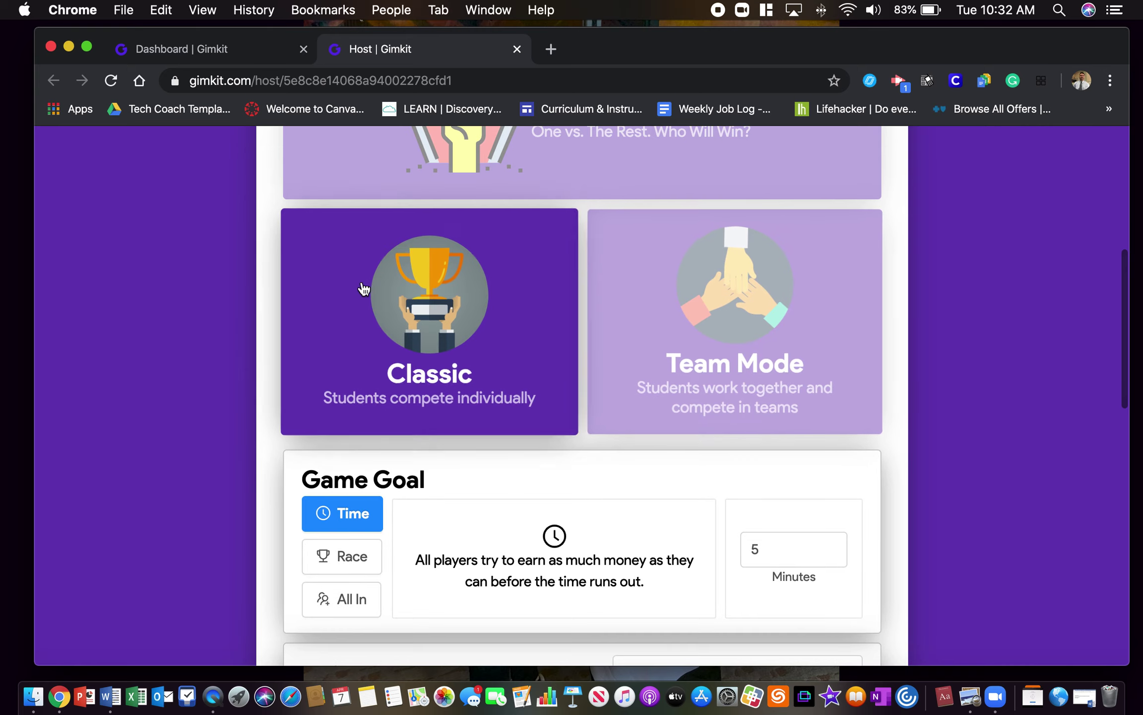
{"action": "scroll", "coordinate": [440, 292], "scroll_direction": "up", "scroll_amount": 5}
{"action": "scroll", "coordinate": [440, 292], "scroll_direction": "up", "scroll_amount": 3}
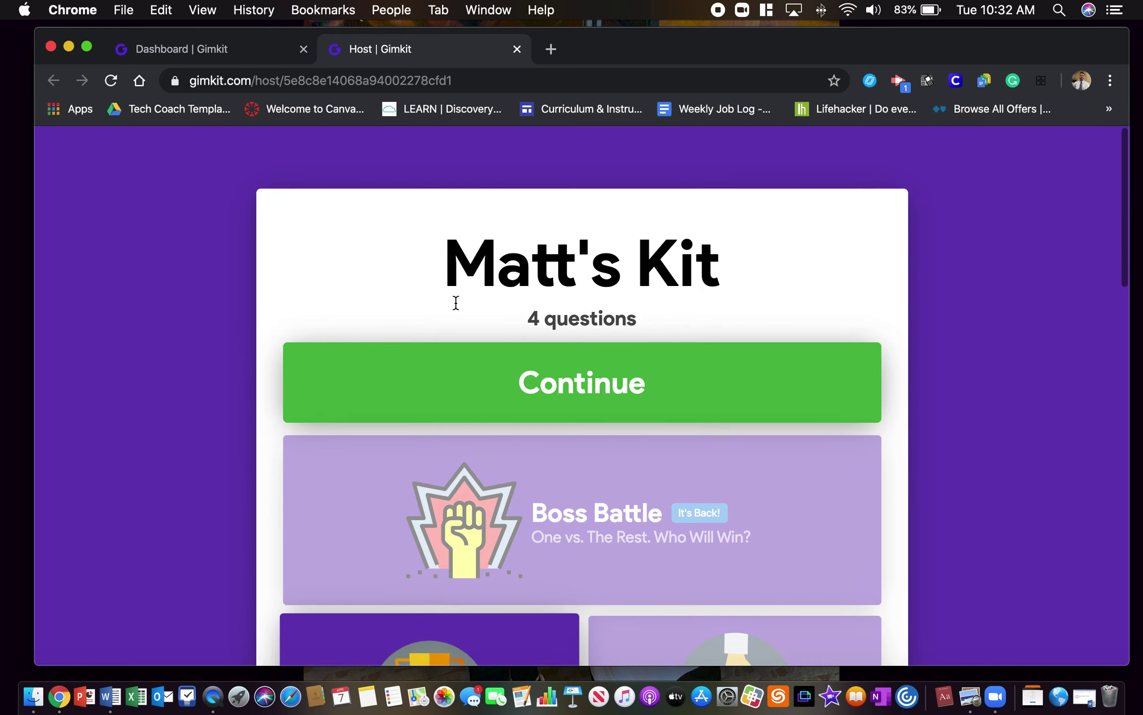
{"action": "left_click", "coordinate": [585, 396]}
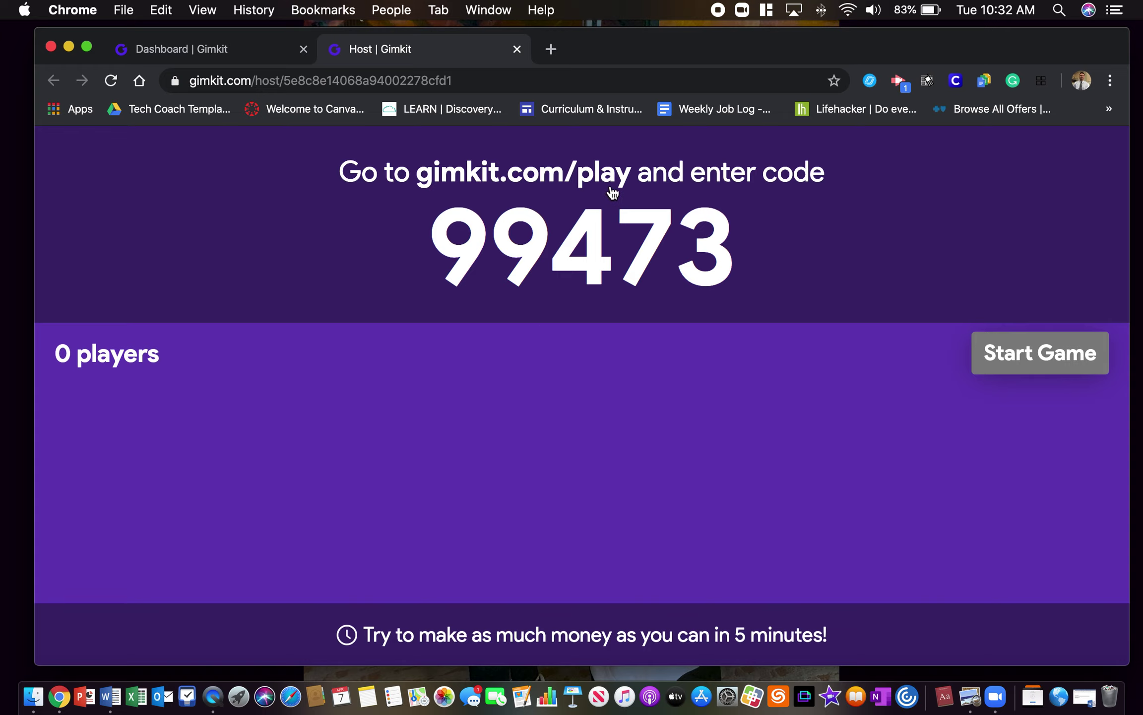
- Open a new incognito window and load the player join page at gimkit.com/play
{"action": "left_click", "coordinate": [160, 10]}
{"action": "mouse_move", "coordinate": [123, 10]}
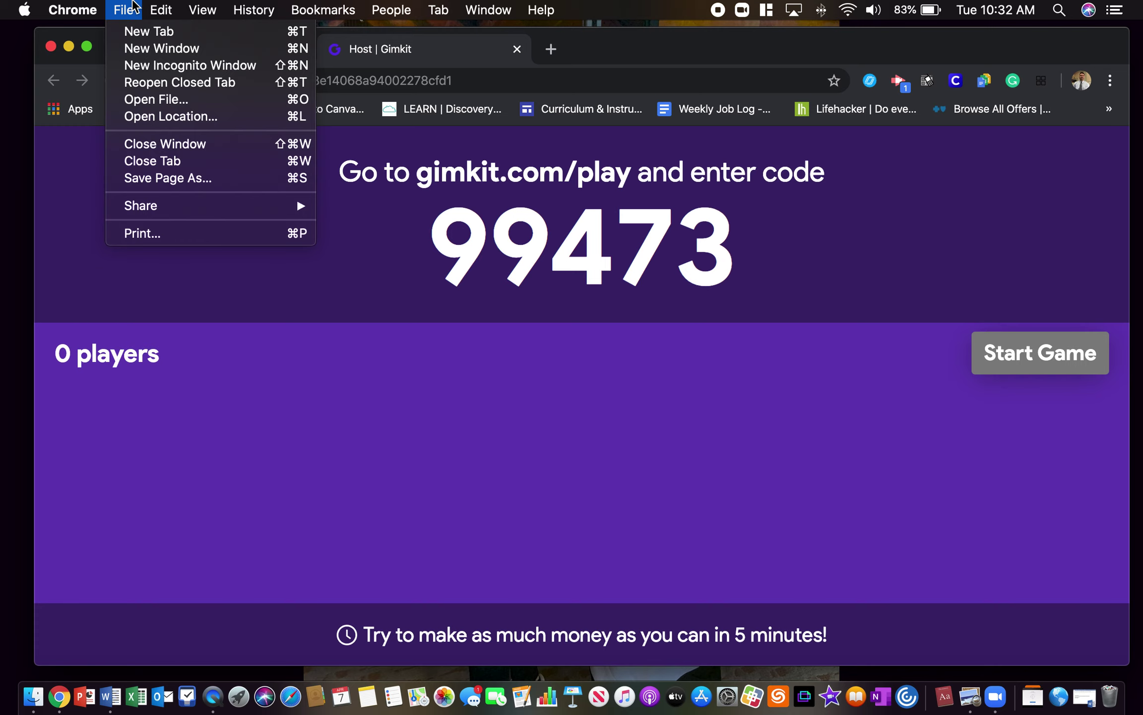
{"action": "left_click", "coordinate": [146, 65]}
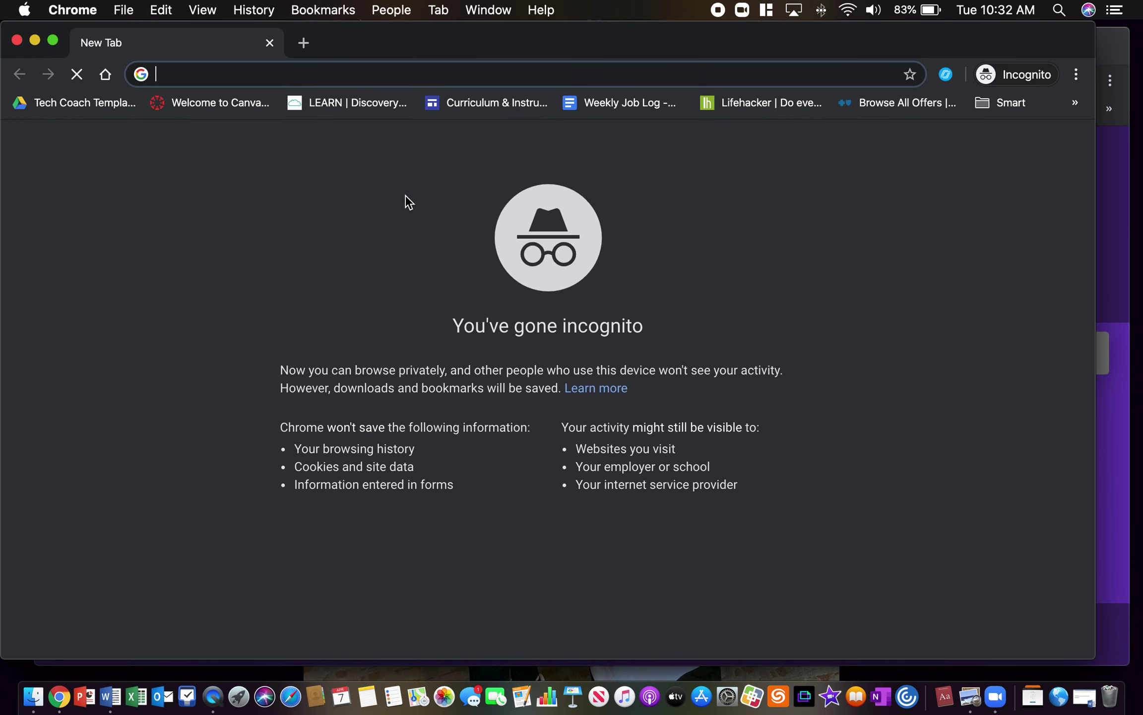
{"action": "type", "text": "gimkit.com"}
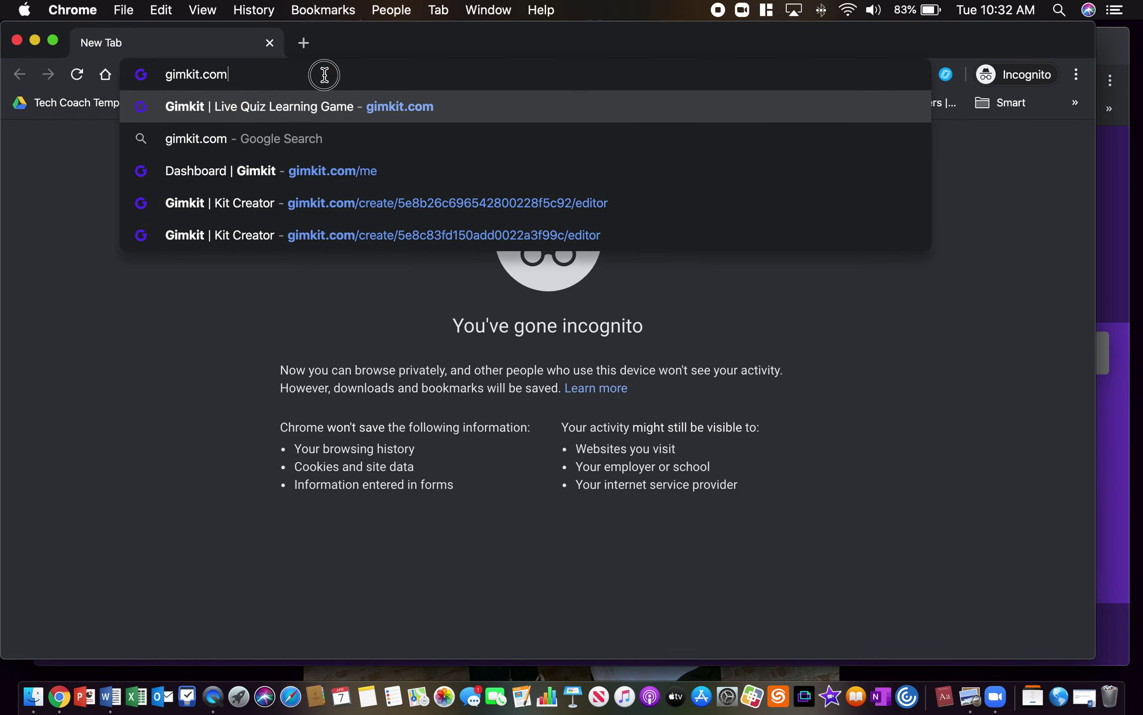
{"action": "type", "text": "/plya"}
{"action": "key", "text": "Return"}
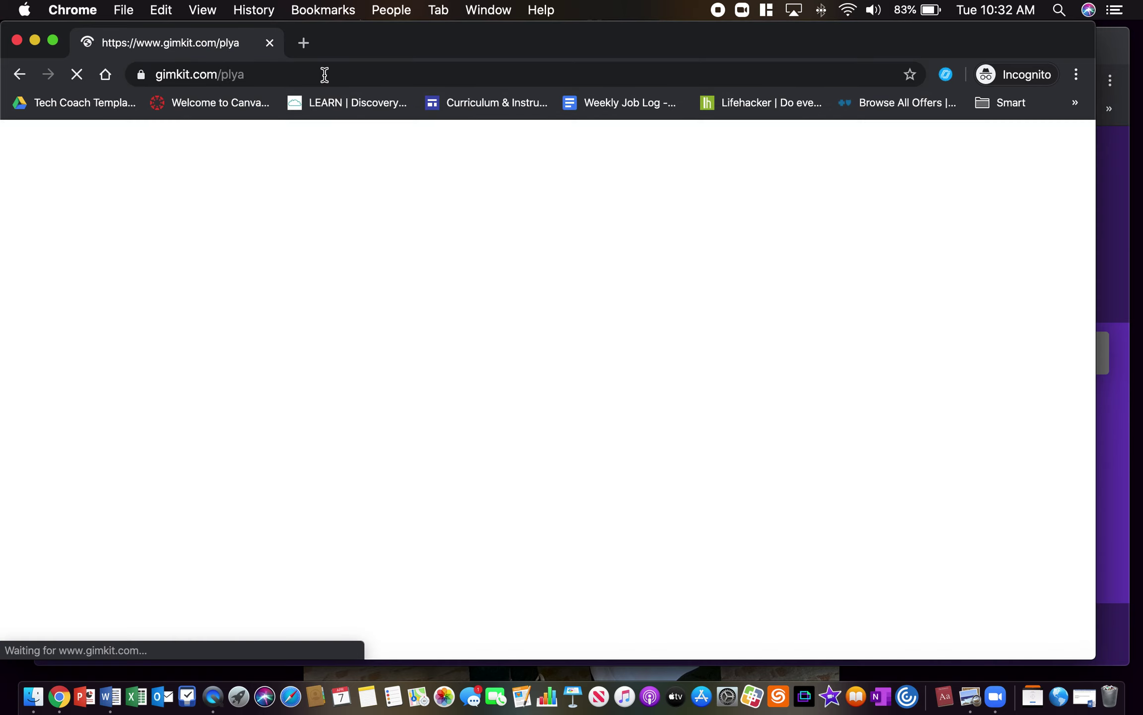
{"action": "left_click", "coordinate": [310, 75]}
{"action": "left_click", "coordinate": [310, 78]}
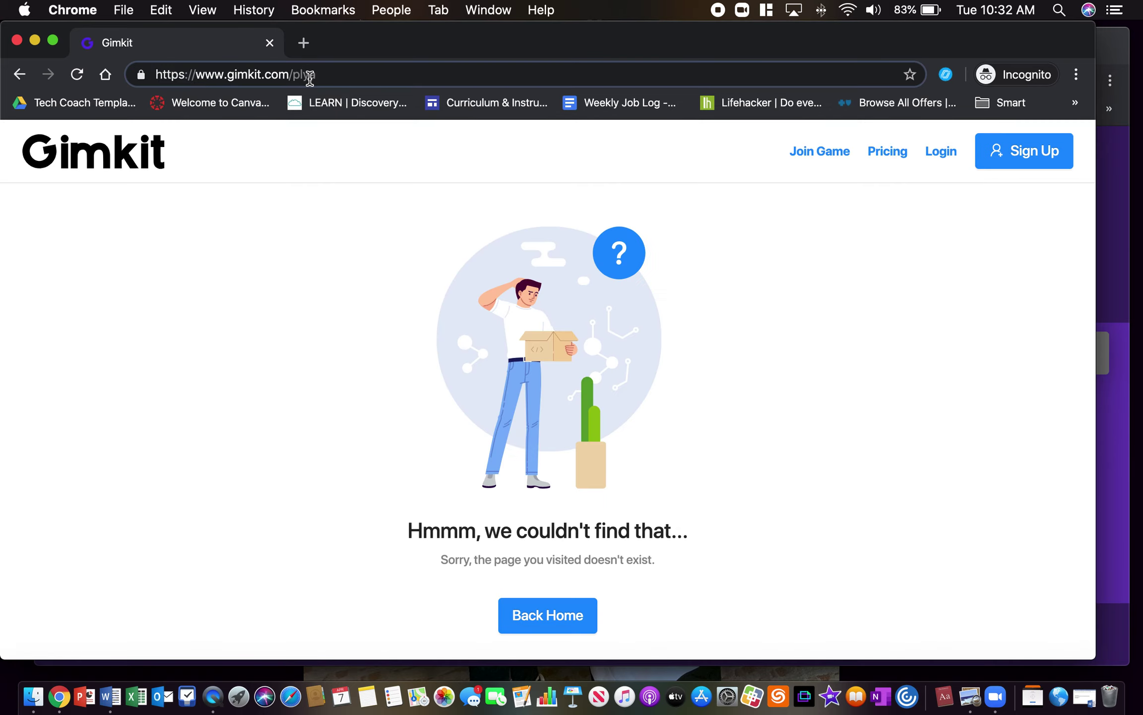
{"action": "key", "text": "BackSpace"}
{"action": "key", "text": "BackSpace"}
{"action": "type", "text": "ay"}
{"action": "key", "text": "Return"}
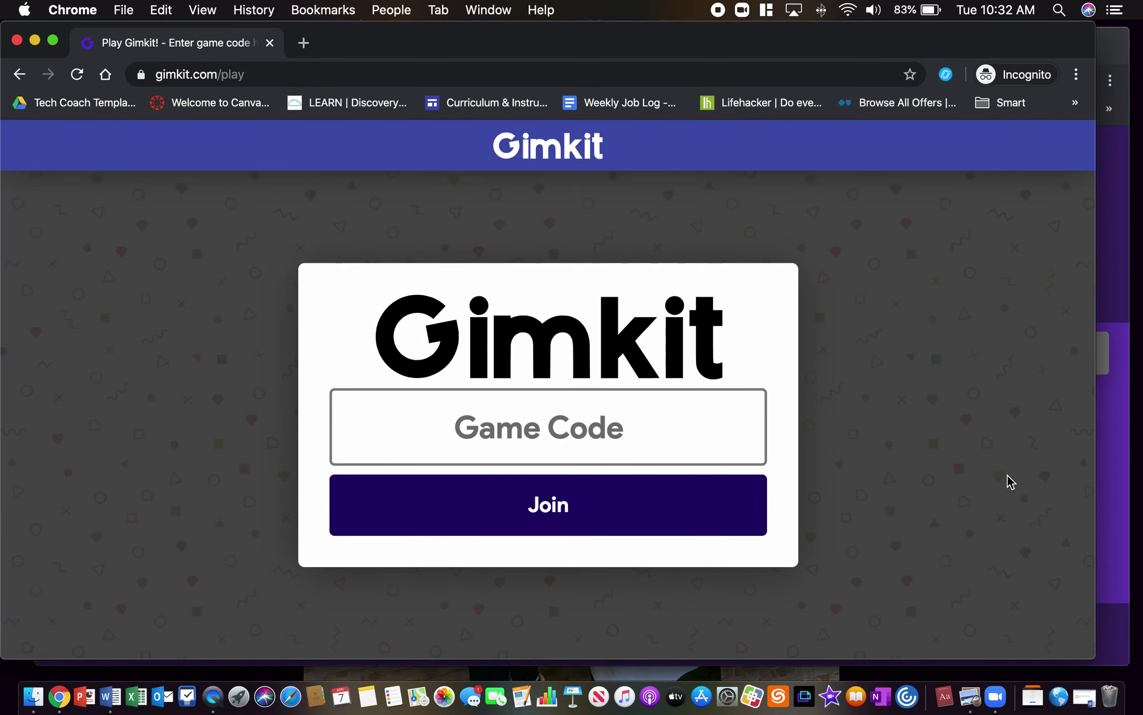
- Copy the game code from the host lobby and join the game in the incognito window with the player's name
{"action": "left_click", "coordinate": [1113, 505]}
{"action": "left_click", "coordinate": [775, 274]}
{"action": "left_click_drag", "start_coordinate": [775, 274], "coordinate": [455, 285]}
{"action": "key", "text": "super+c"}
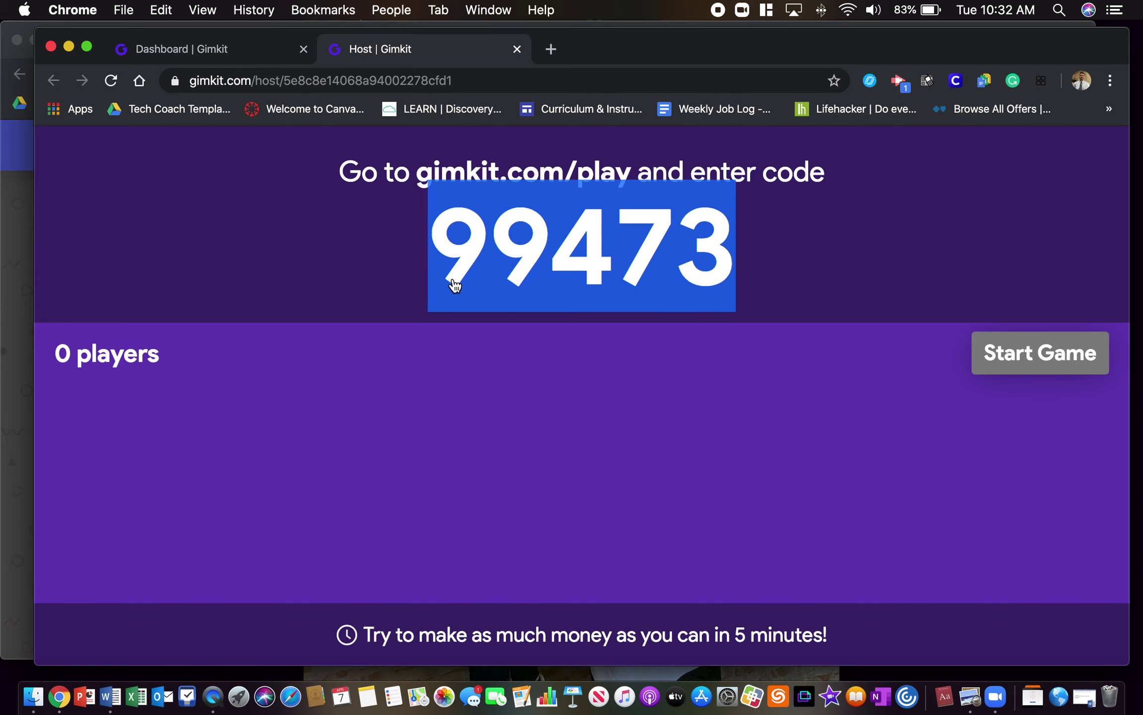
{"action": "left_click", "coordinate": [8, 488]}
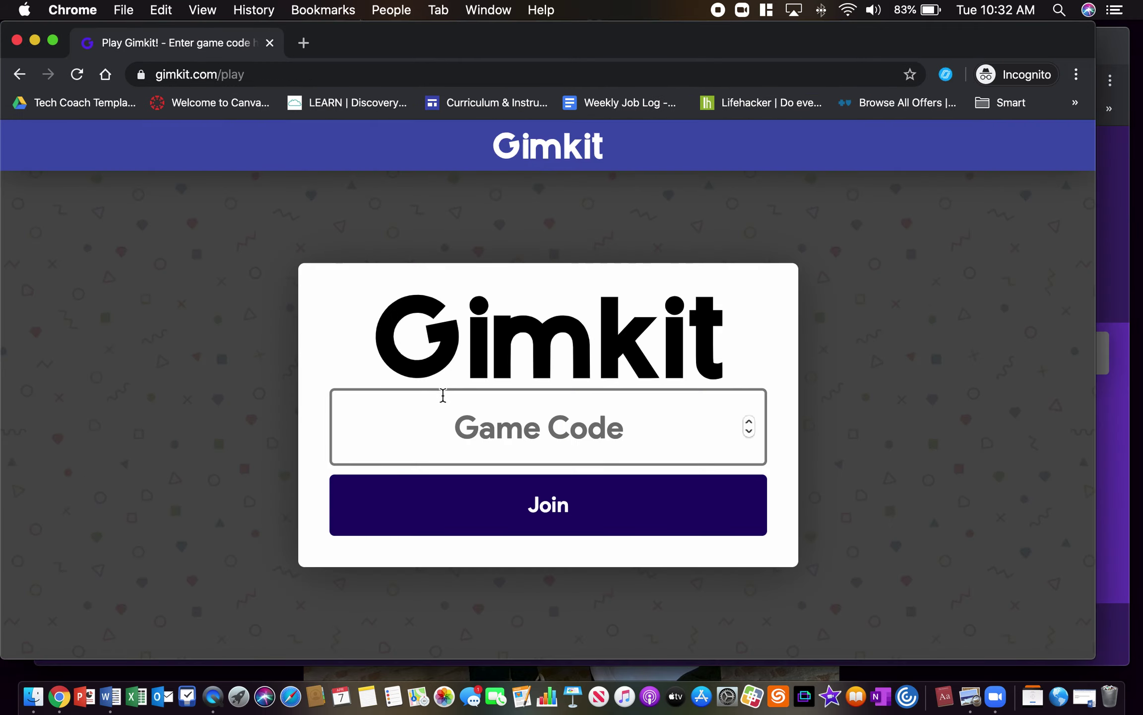
{"action": "left_click", "coordinate": [490, 426]}
{"action": "key", "text": "super+v"}
{"action": "left_click", "coordinate": [598, 498]}
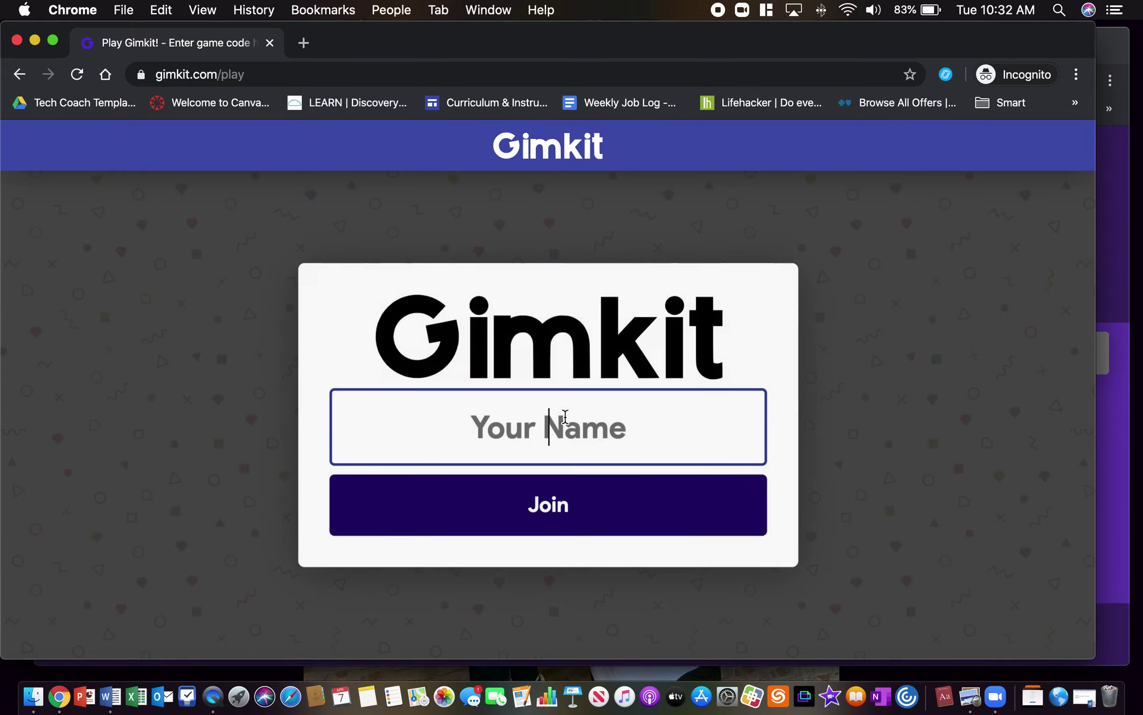
{"action": "type", "text": "Matt"}
{"action": "left_click", "coordinate": [579, 504]}
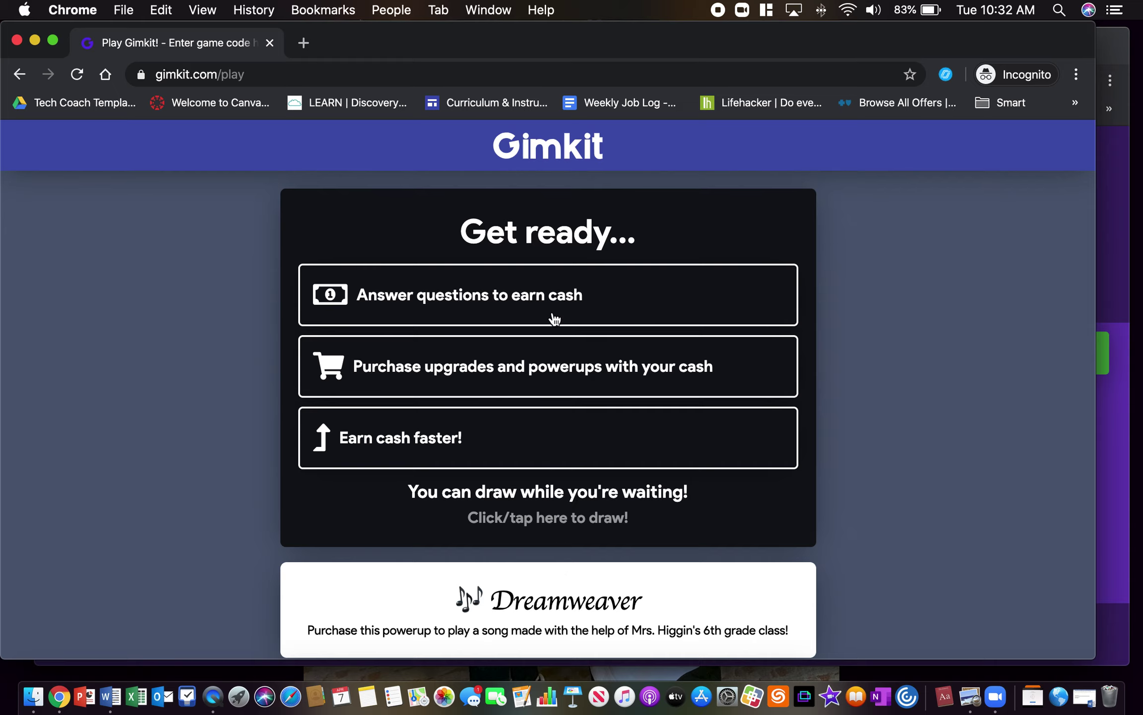
- Start the game from the host lobby and return to the player's incognito window
{"action": "left_click", "coordinate": [1121, 439]}
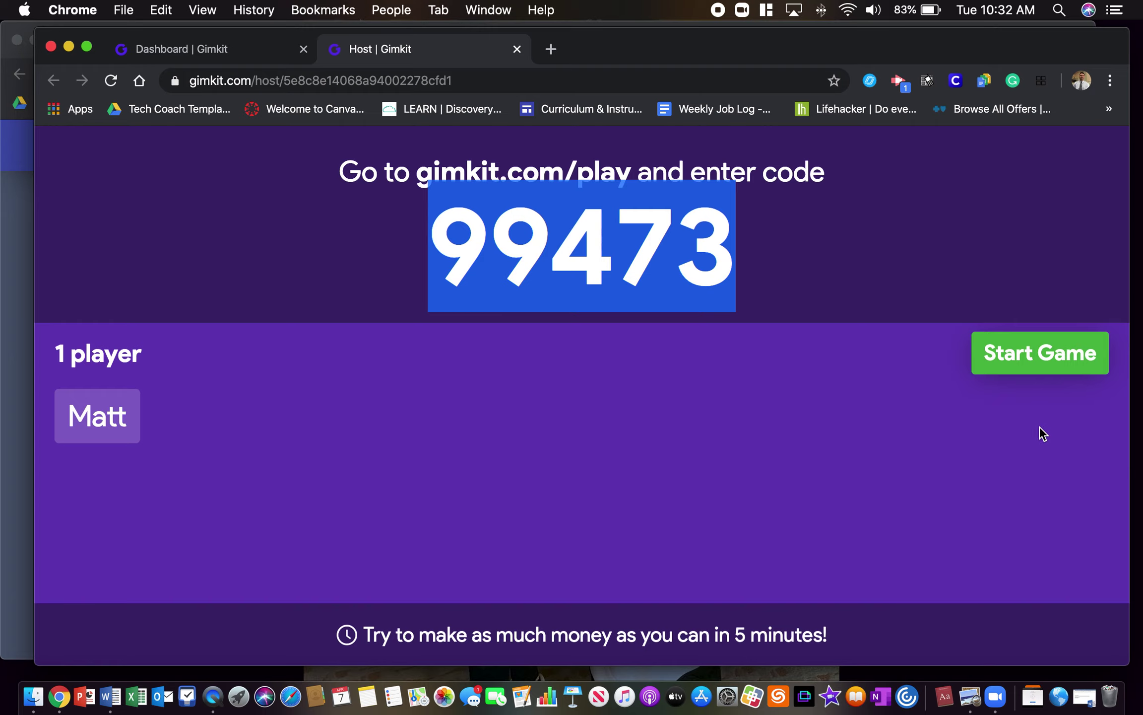
{"action": "left_click", "coordinate": [1027, 358]}
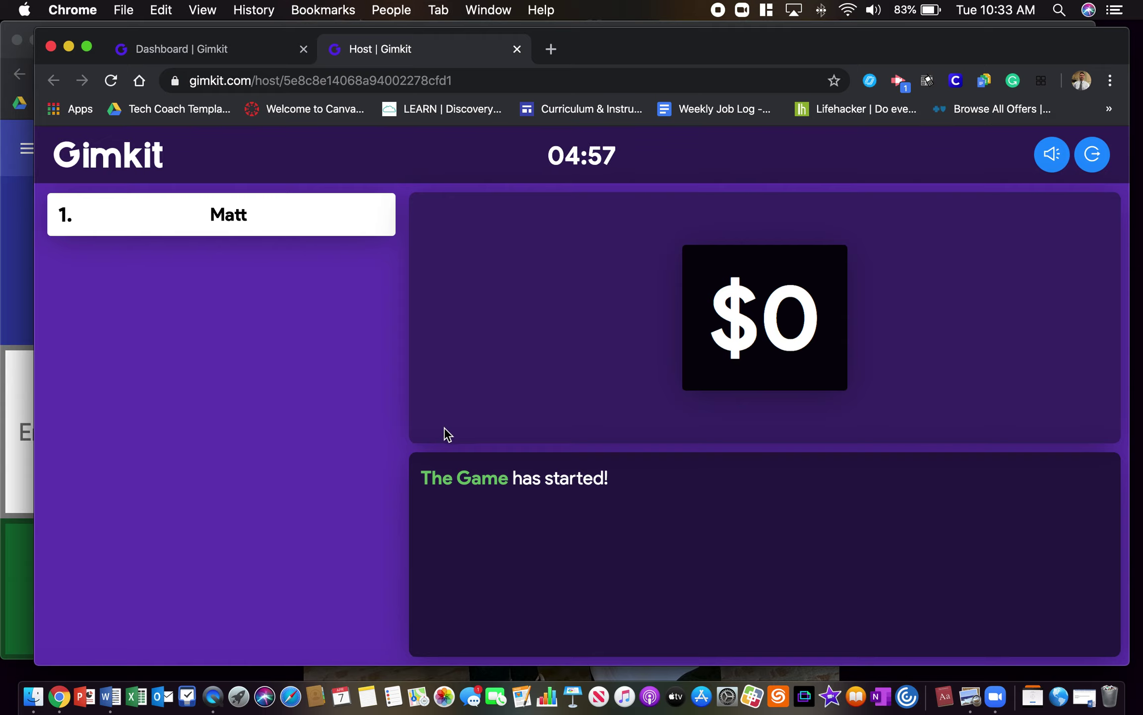
{"action": "left_click", "coordinate": [20, 437]}
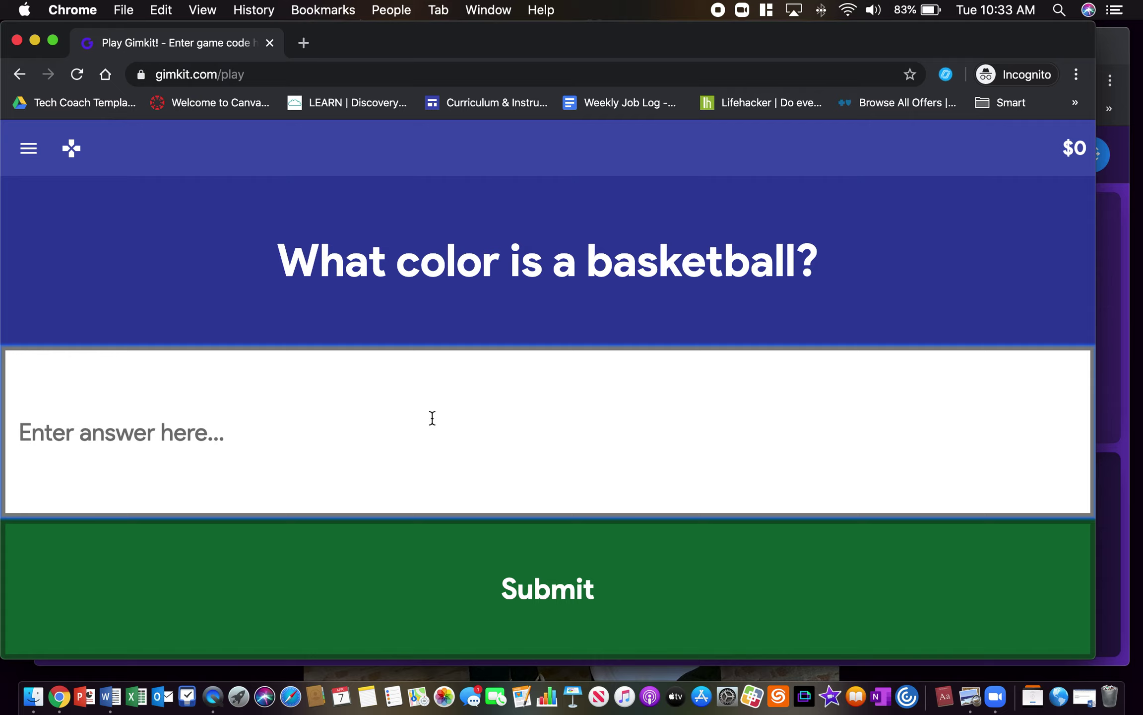
- Answer the basketball color question with "Orange" and continue to the next question
{"action": "type", "text": "Orange"}
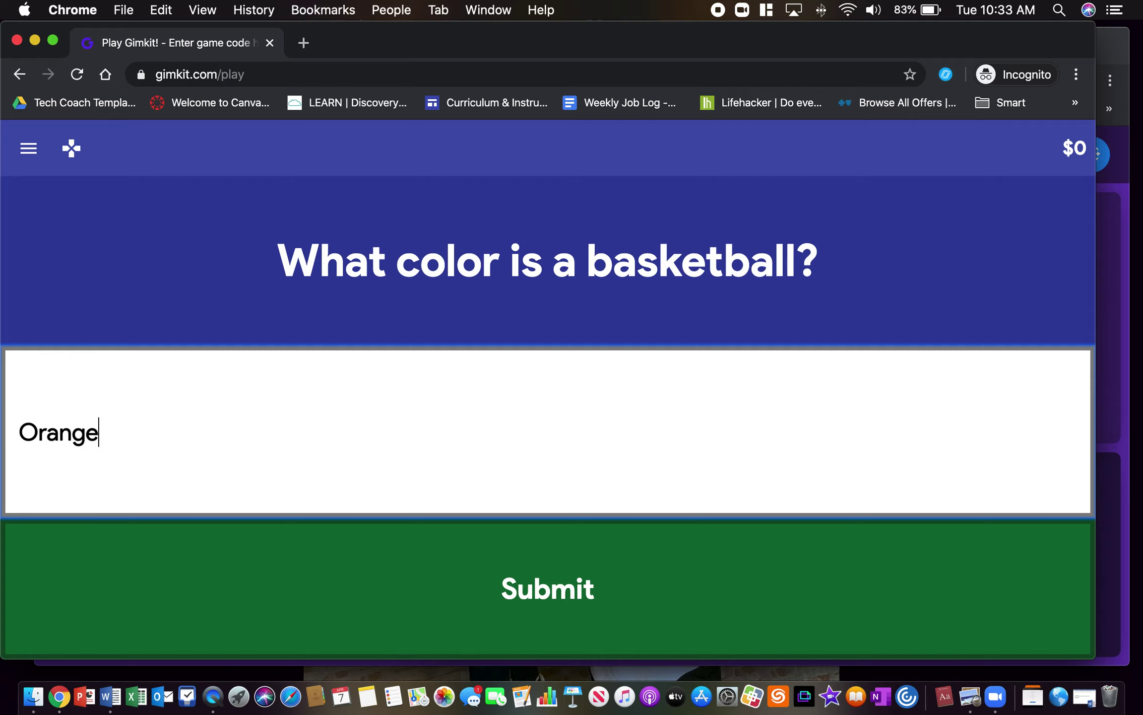
{"action": "left_click", "coordinate": [679, 554]}
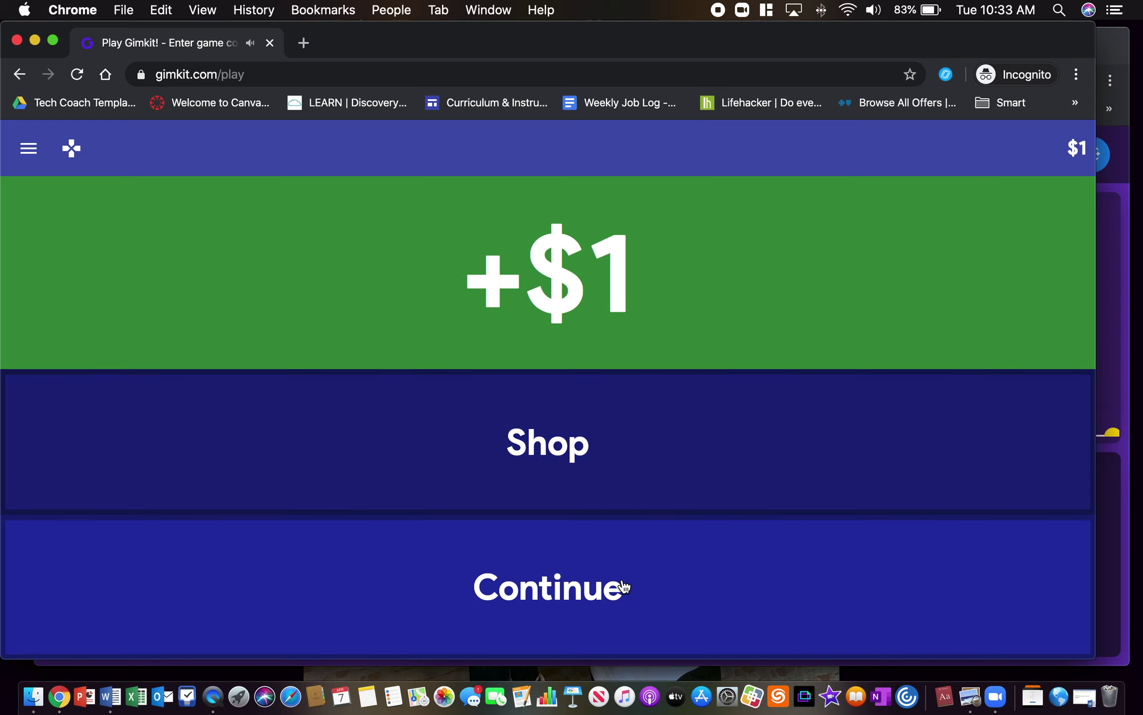
{"action": "left_click", "coordinate": [624, 587]}
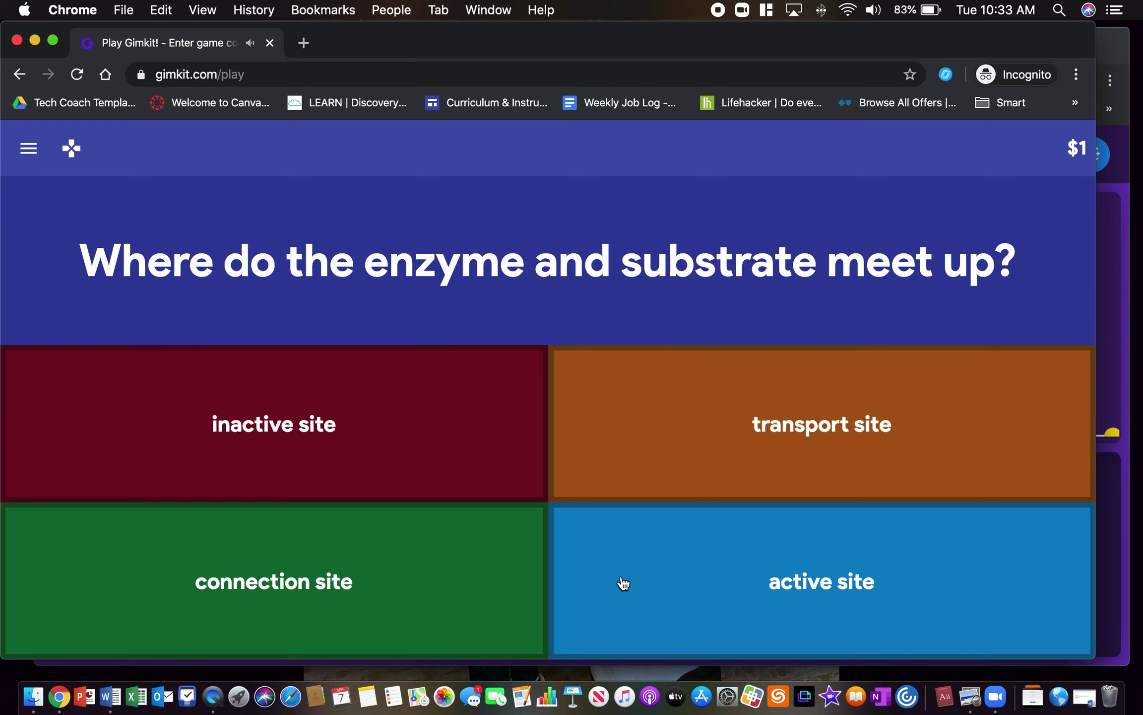
- Answer the enzyme and substrate question with "transport site", view its correct answer and continue
{"action": "left_click", "coordinate": [748, 464]}
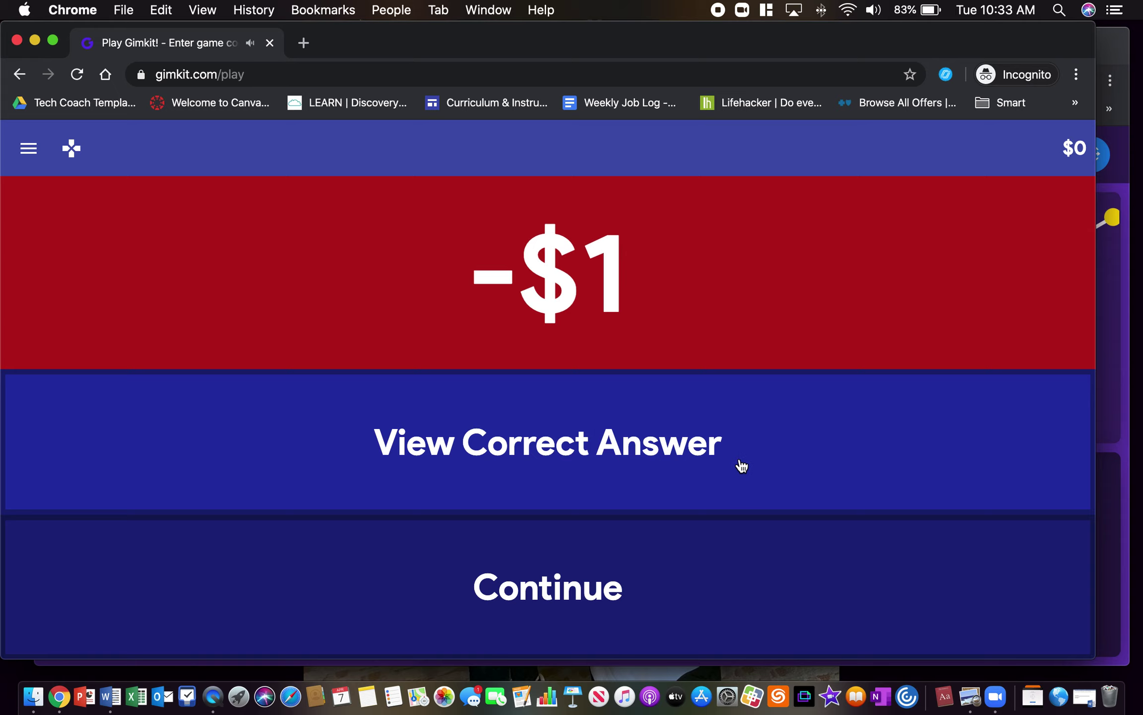
{"action": "left_click", "coordinate": [617, 461]}
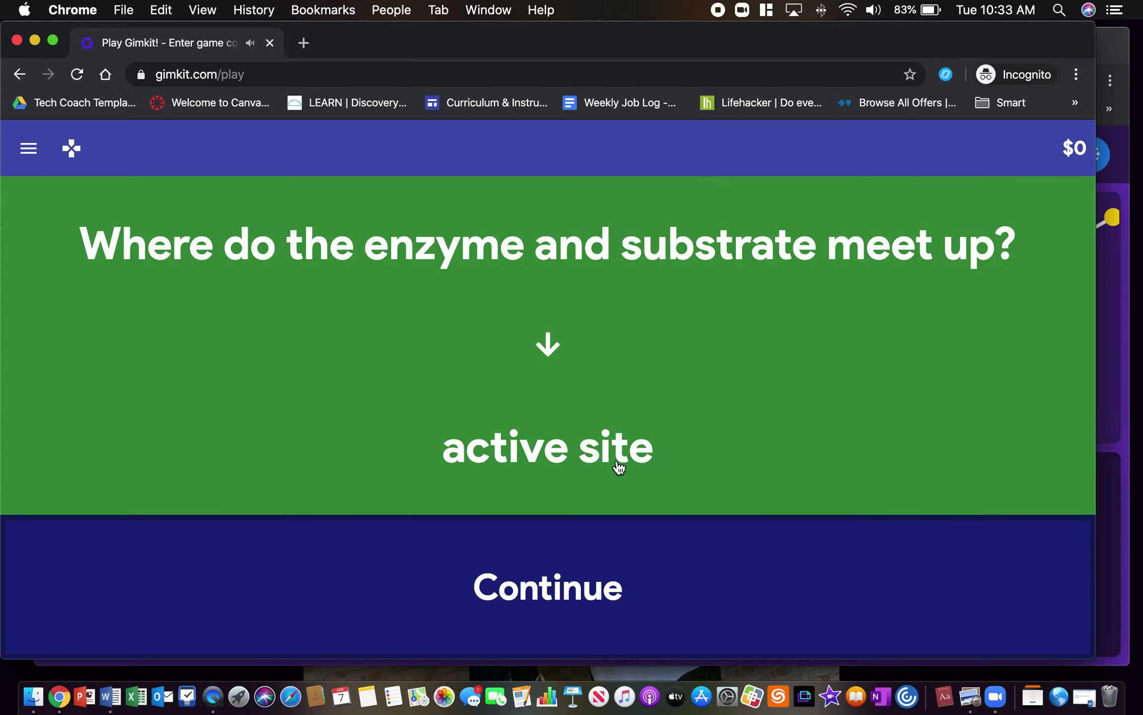
{"action": "left_click", "coordinate": [579, 588]}
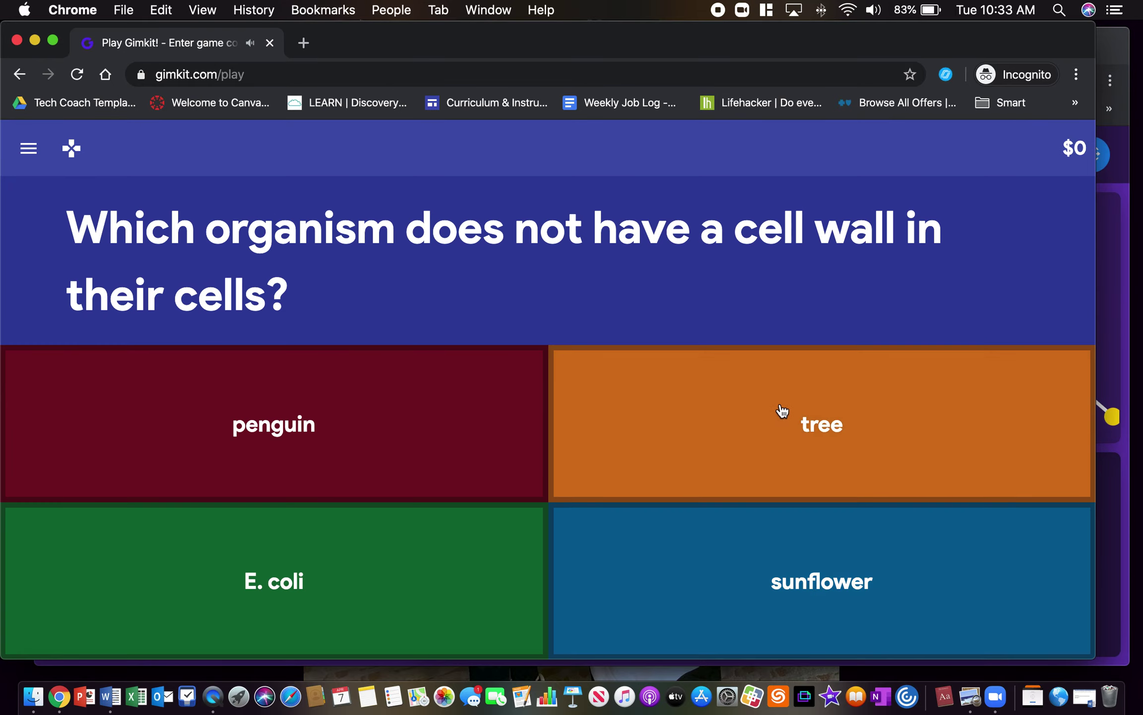
- Answer "penguin" to the cell wall question, "Blue" to the sky color question, and "penguin" when the cell wall question repeats
{"action": "left_click", "coordinate": [399, 439]}
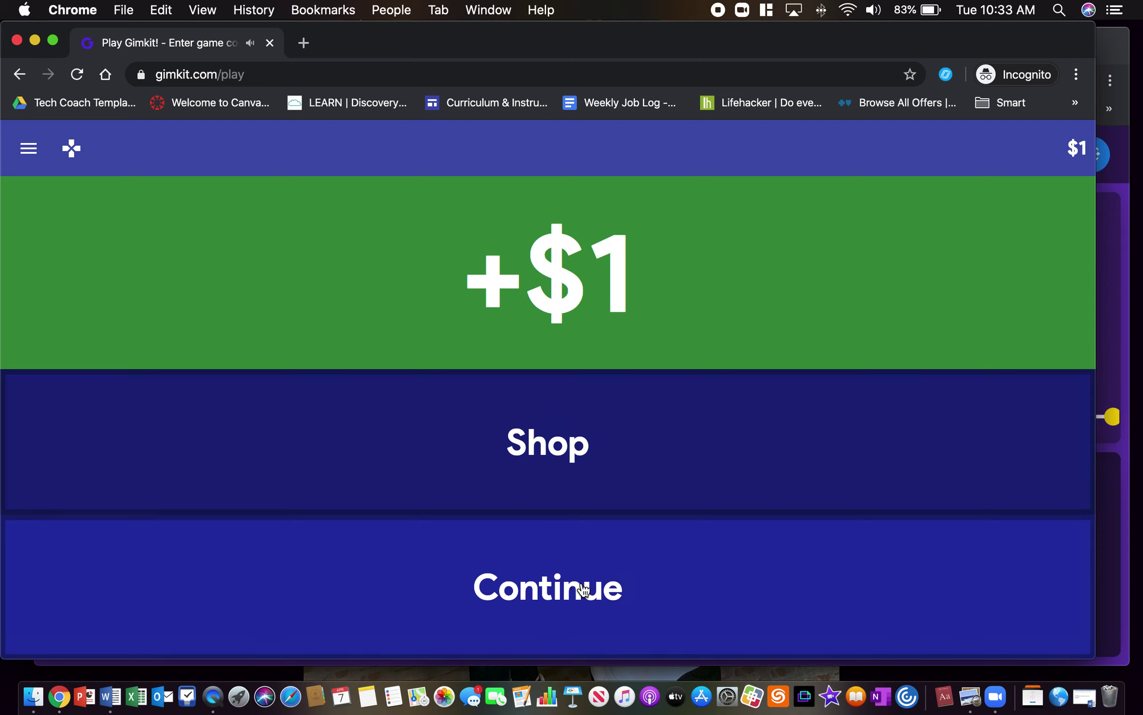
{"action": "left_click", "coordinate": [584, 590]}
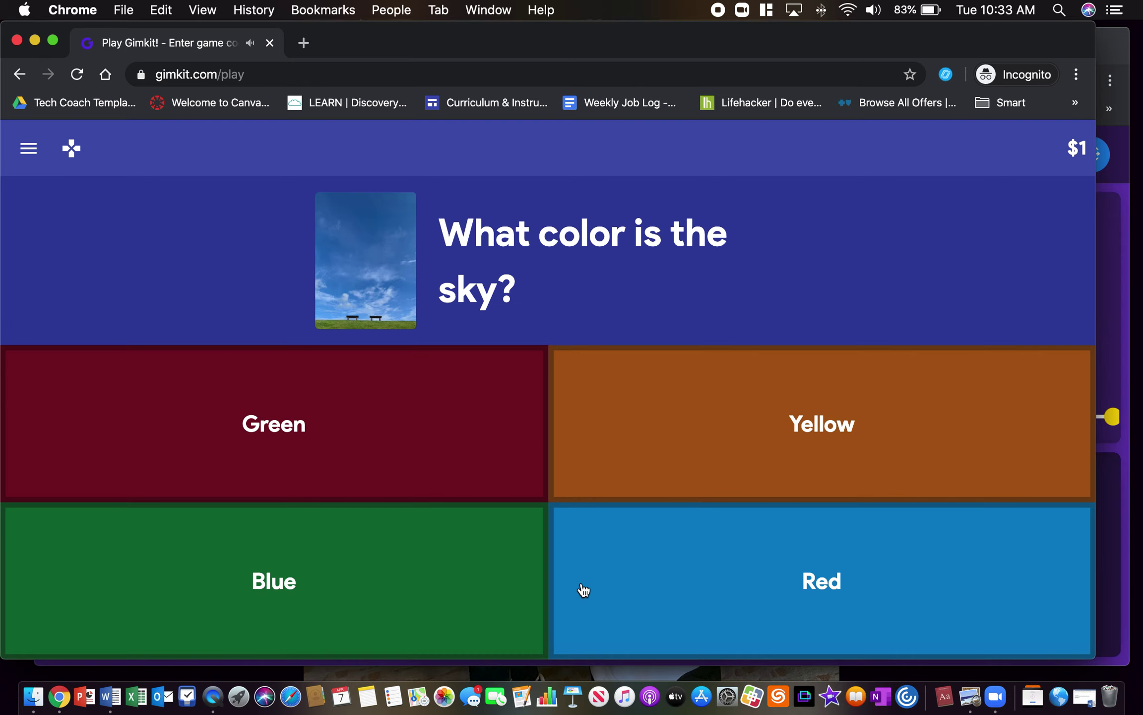
{"action": "left_click", "coordinate": [405, 544]}
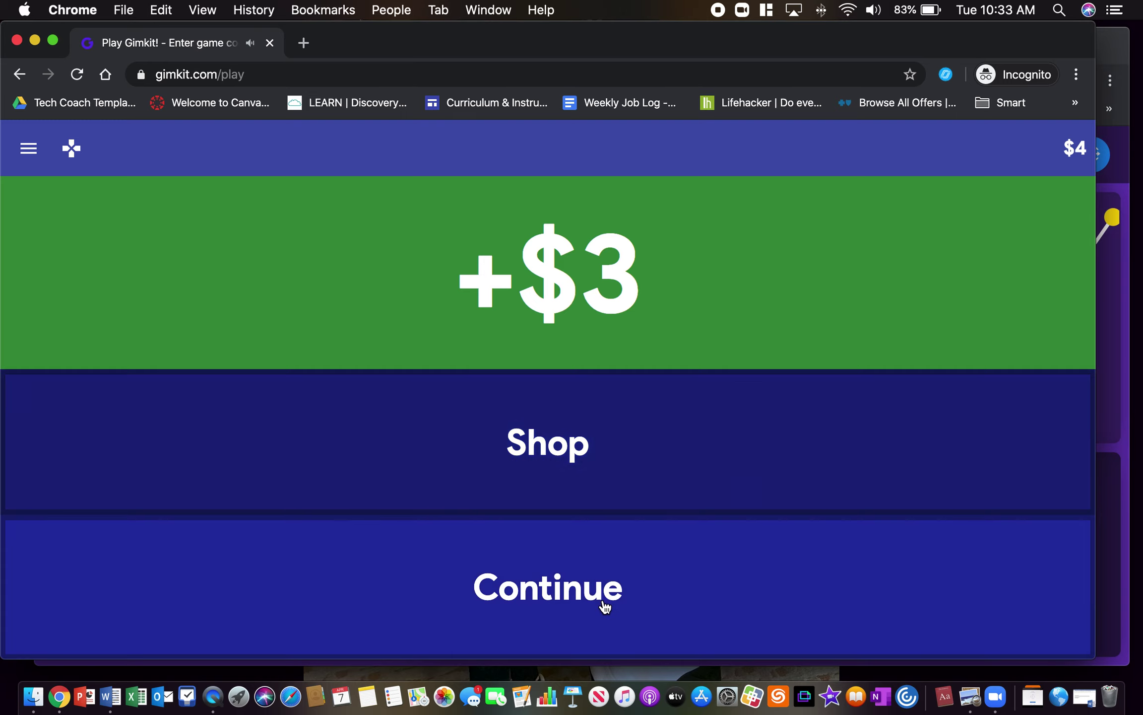
{"action": "left_click", "coordinate": [605, 605]}
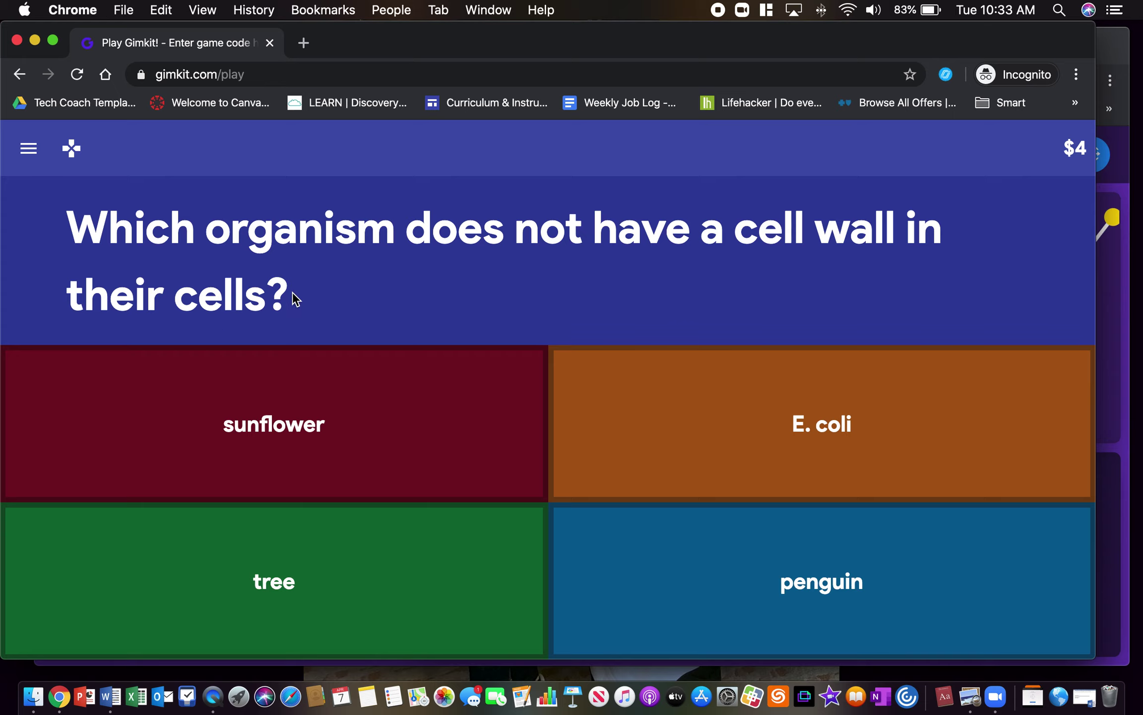
{"action": "left_click", "coordinate": [780, 633]}
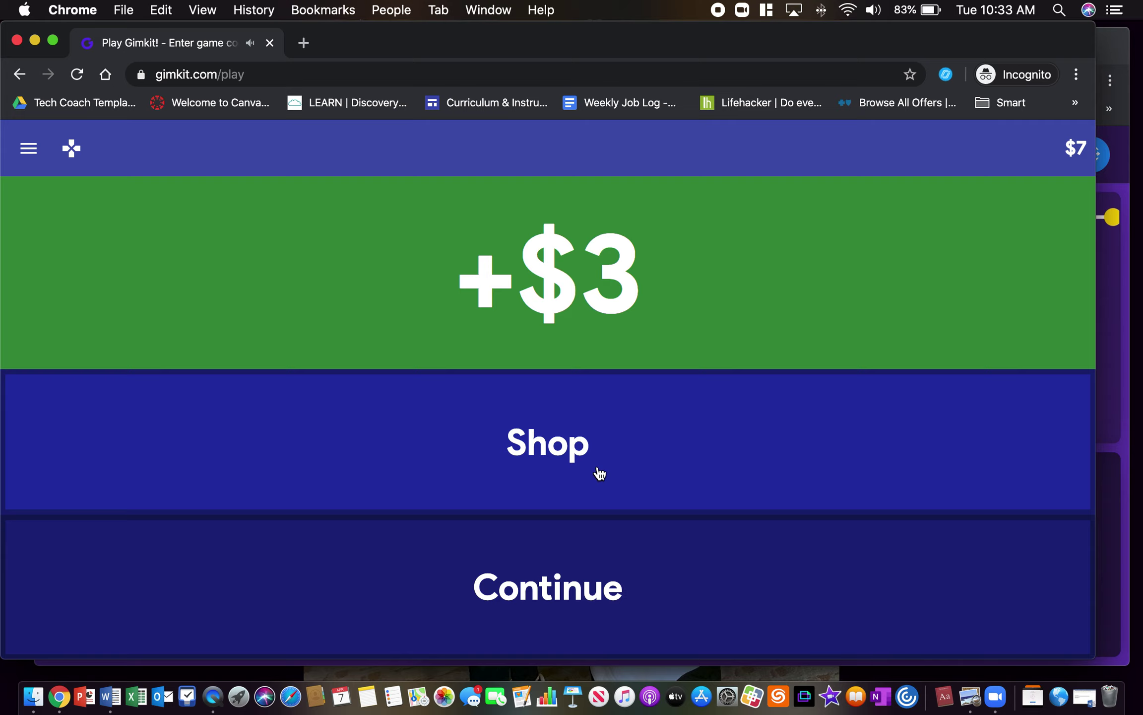
- Open the player's shop and examine the levels and prices of the Money Per Question and Multiplier upgrades
{"action": "left_click", "coordinate": [599, 473]}
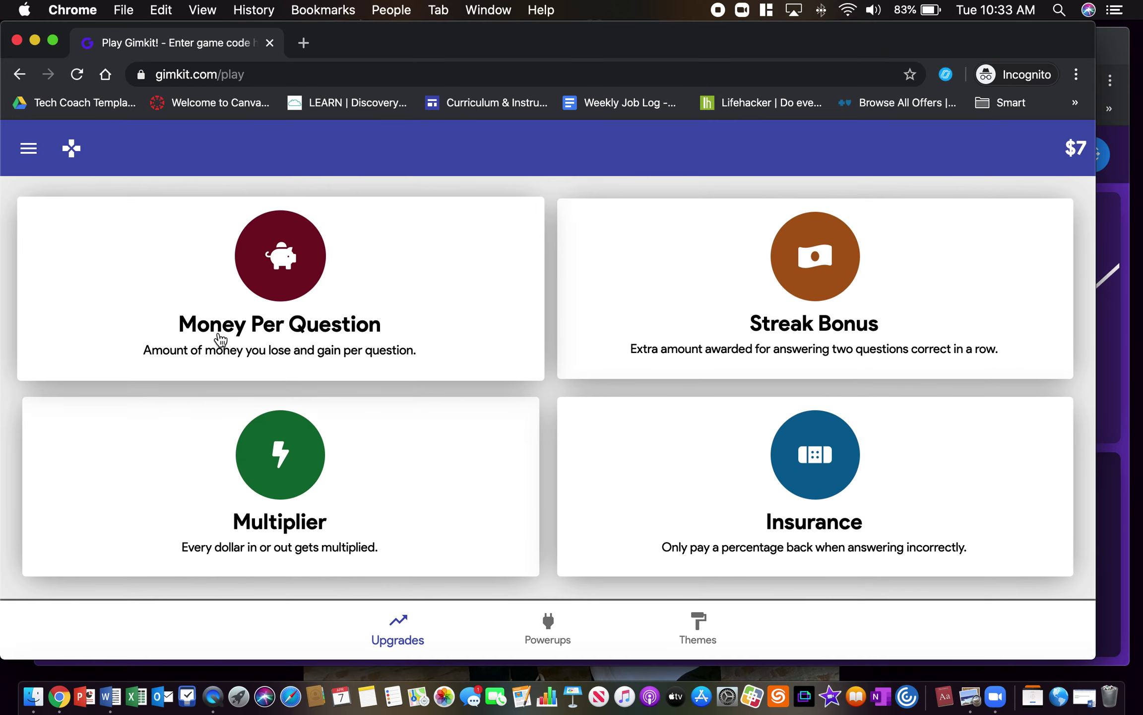
{"action": "left_click", "coordinate": [277, 330]}
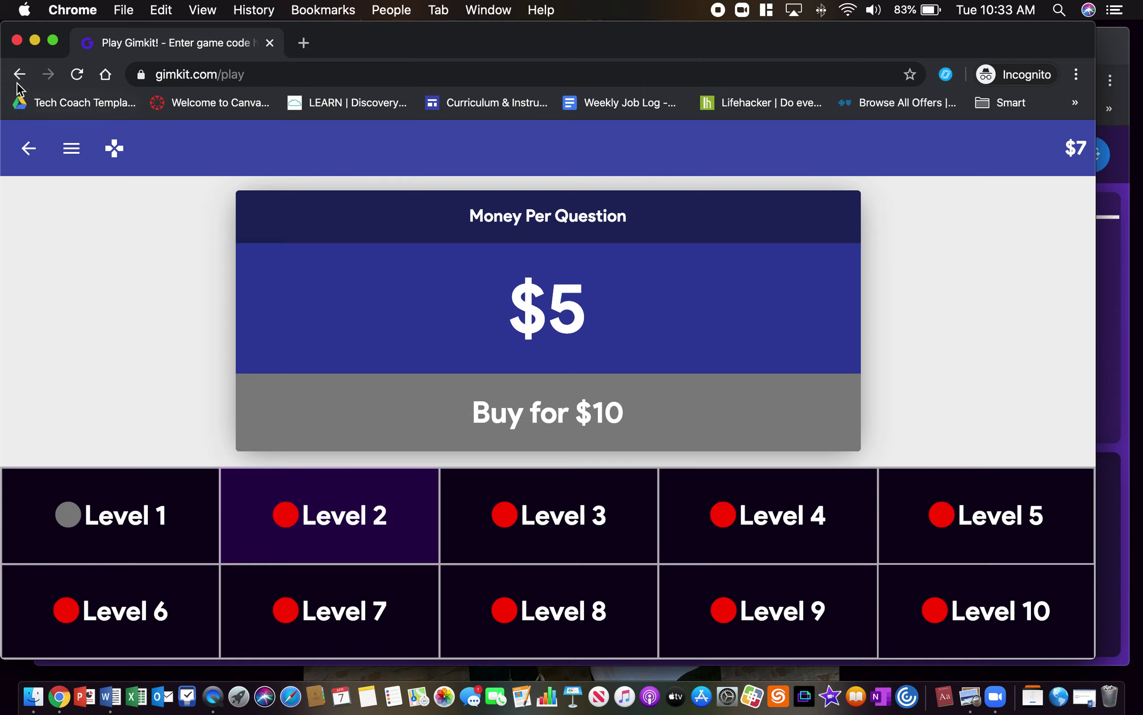
{"action": "left_click", "coordinate": [28, 147]}
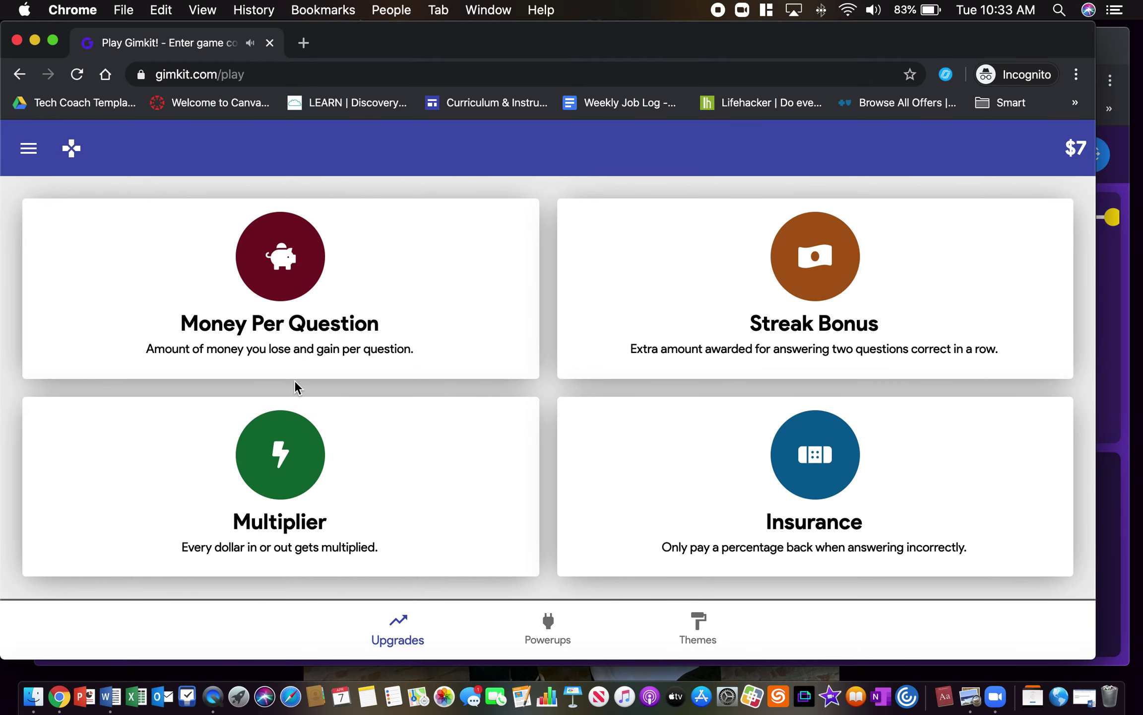
{"action": "left_click", "coordinate": [302, 492]}
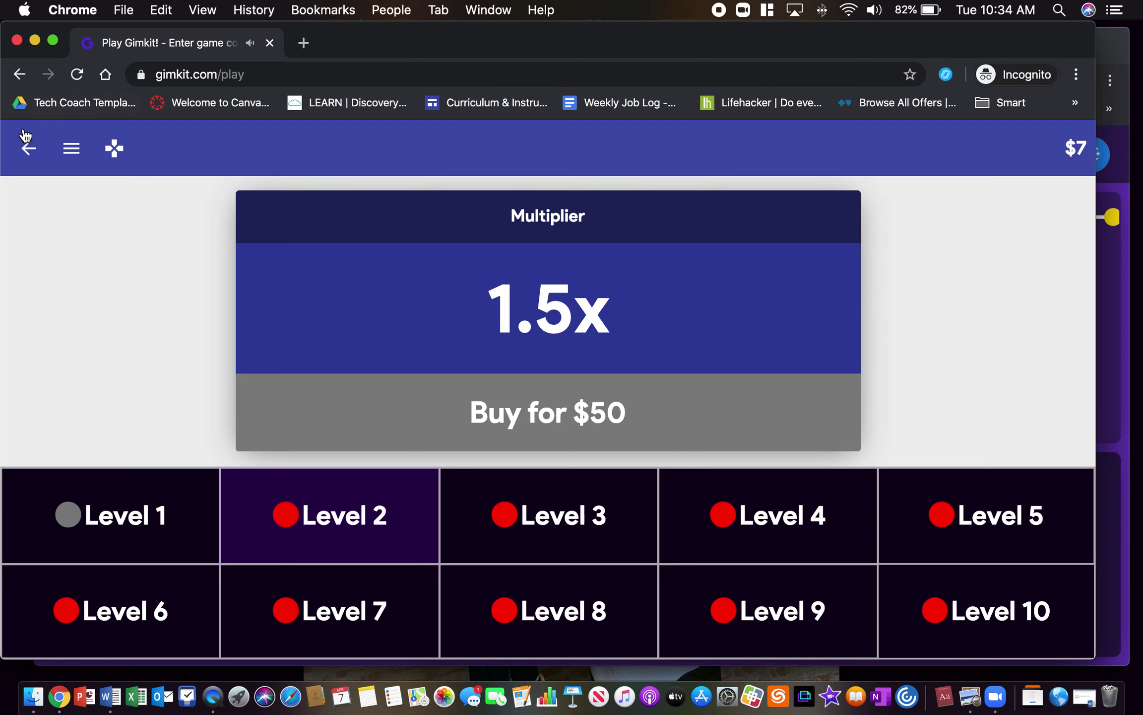
{"action": "left_click", "coordinate": [28, 148]}
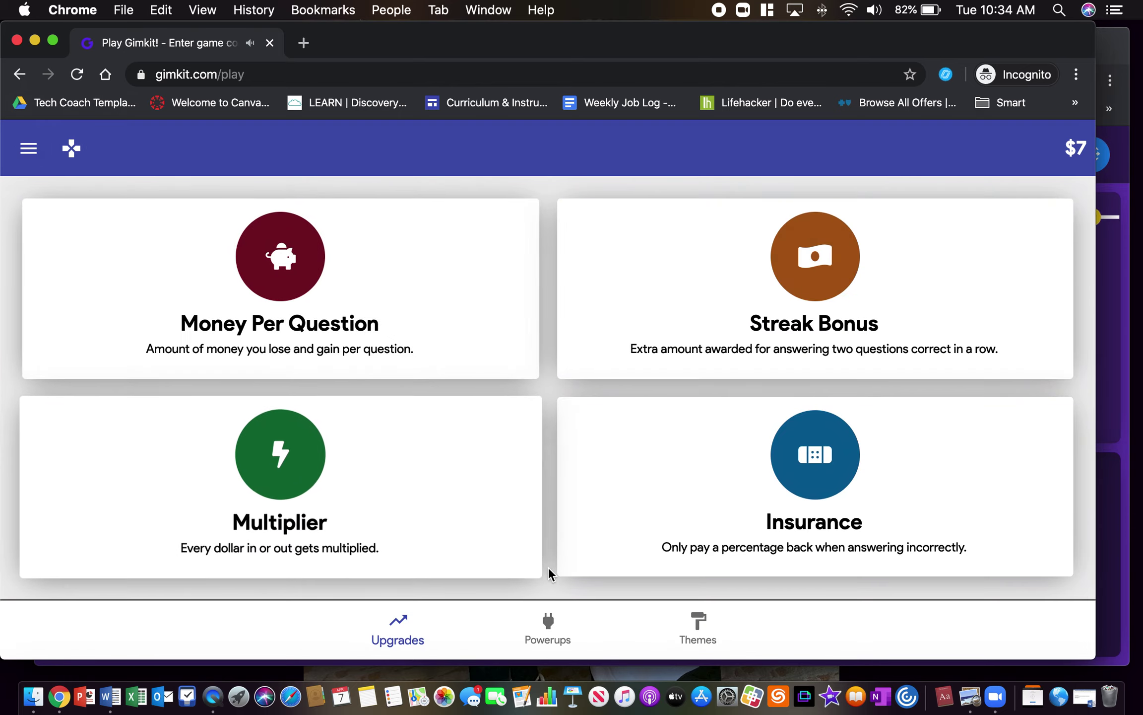
- Look through the powerups offered in the shop, including their effects and prices
{"action": "left_click", "coordinate": [552, 642]}
{"action": "scroll", "coordinate": [723, 514], "scroll_direction": "down", "scroll_amount": 5}
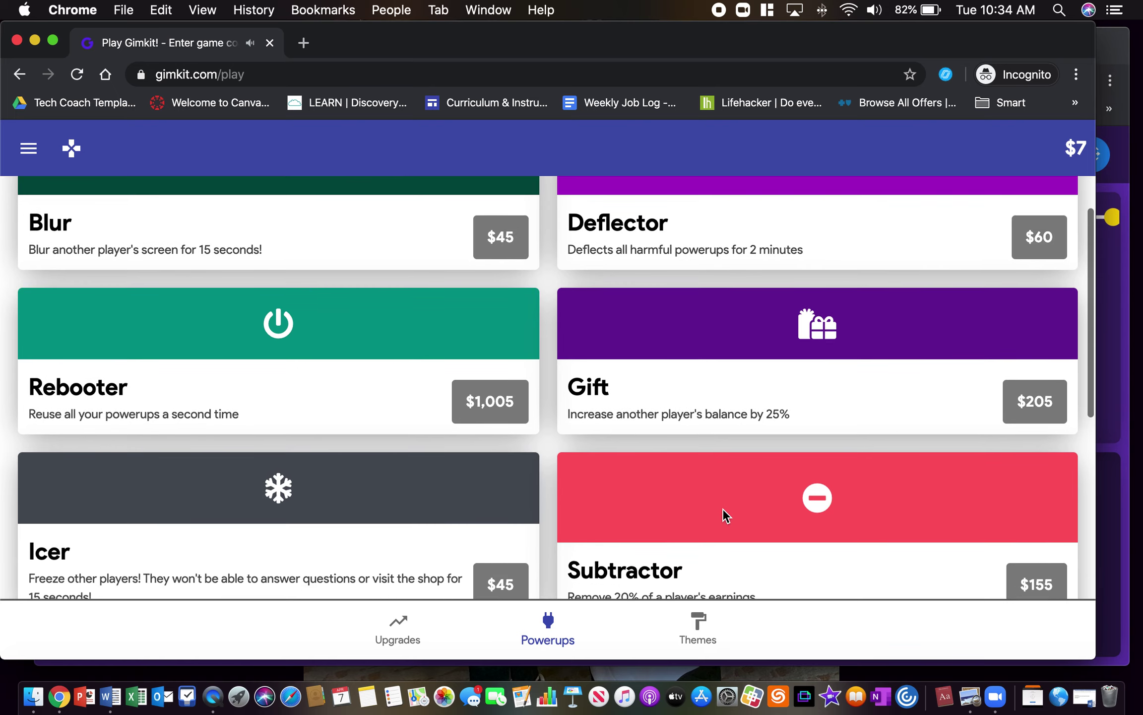
{"action": "scroll", "coordinate": [725, 516], "scroll_direction": "down", "scroll_amount": 2}
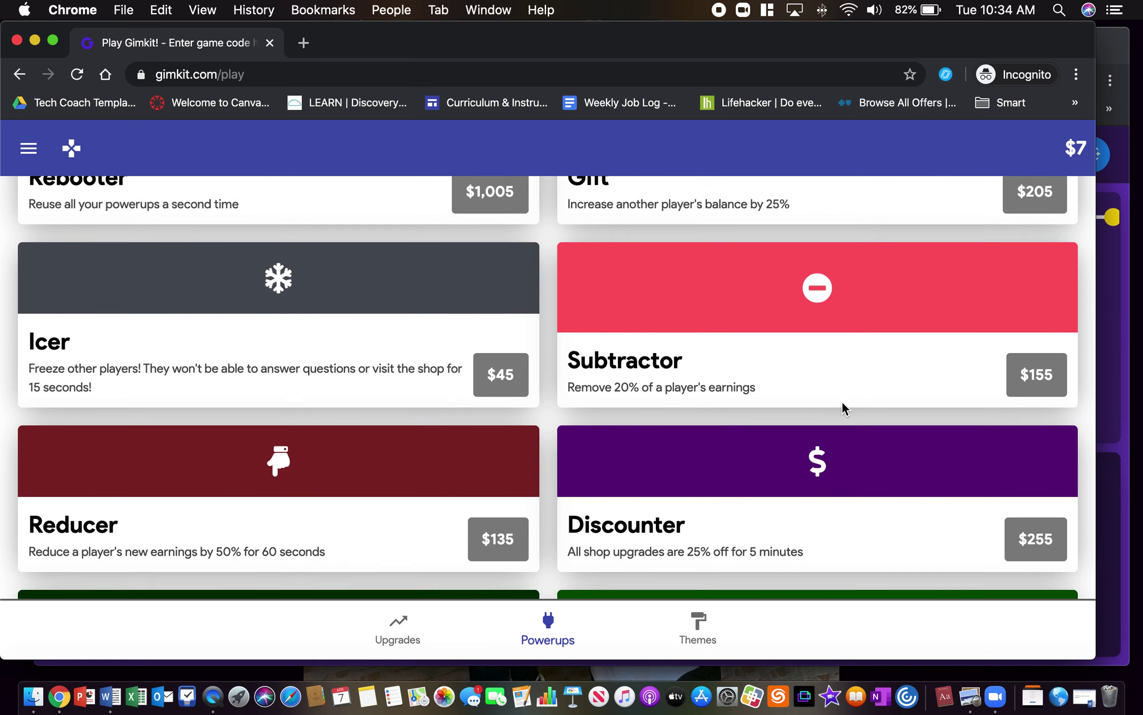
{"action": "scroll", "coordinate": [842, 403], "scroll_direction": "down", "scroll_amount": 3}
{"action": "scroll", "coordinate": [842, 401], "scroll_direction": "up", "scroll_amount": 8}
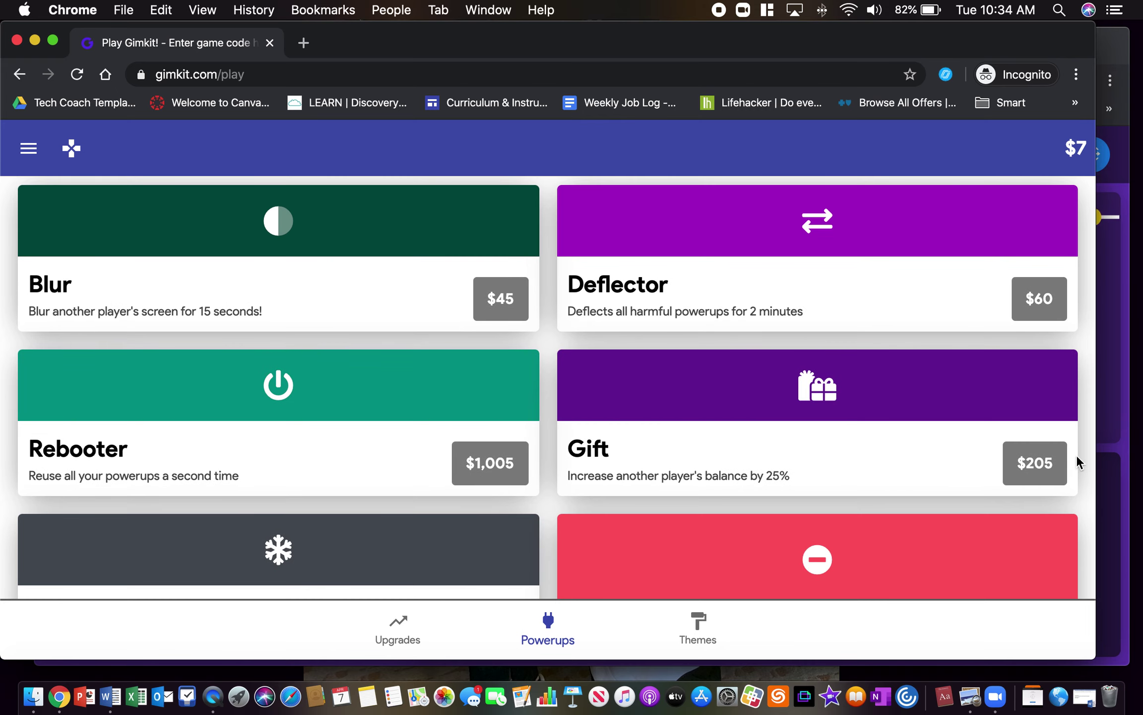
- Return to the host window, end the running game and open its report
{"action": "left_click", "coordinate": [1111, 464]}
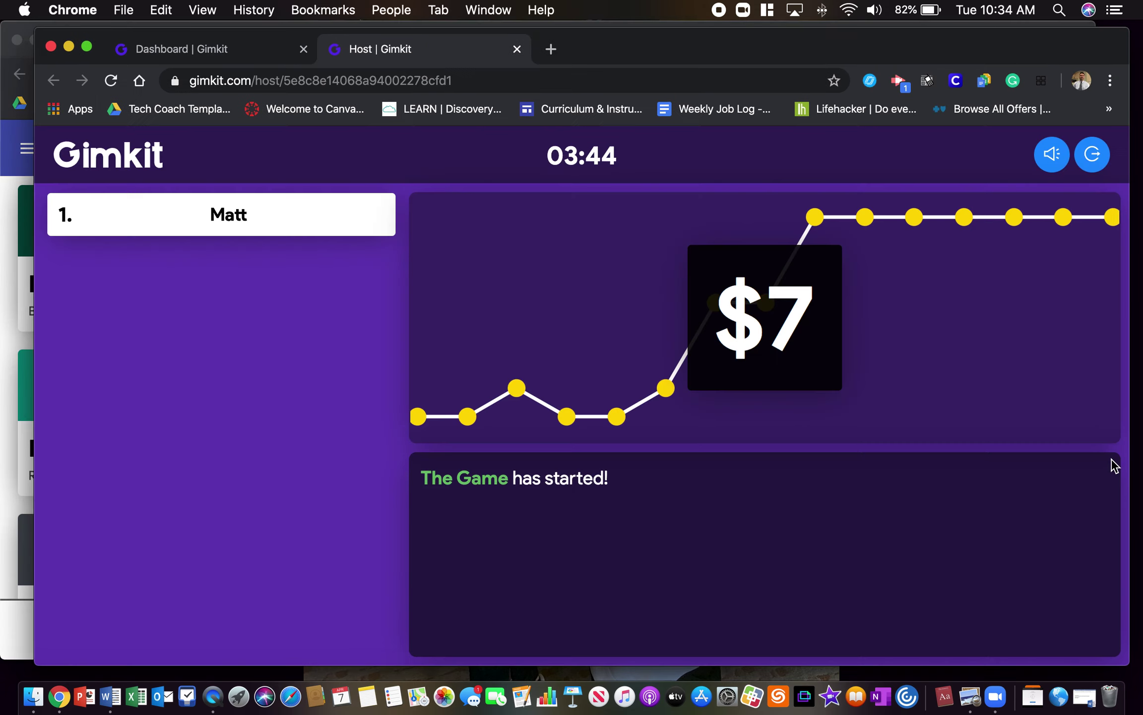
{"action": "left_click", "coordinate": [1094, 156]}
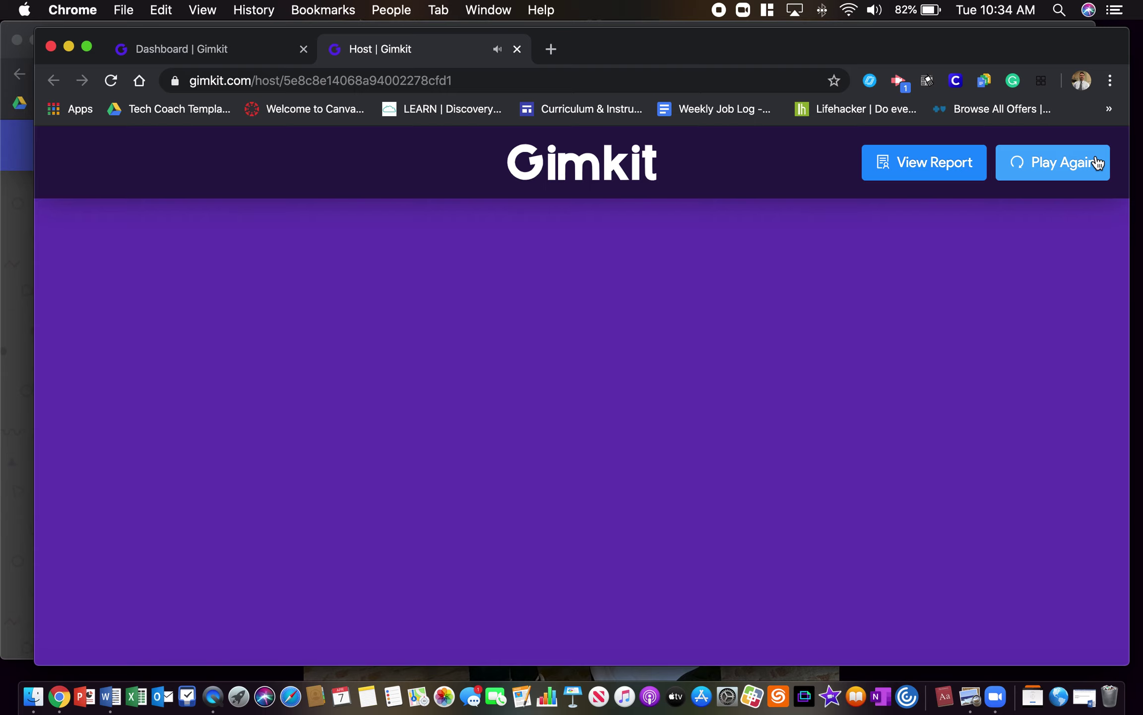
{"action": "left_click", "coordinate": [958, 170]}
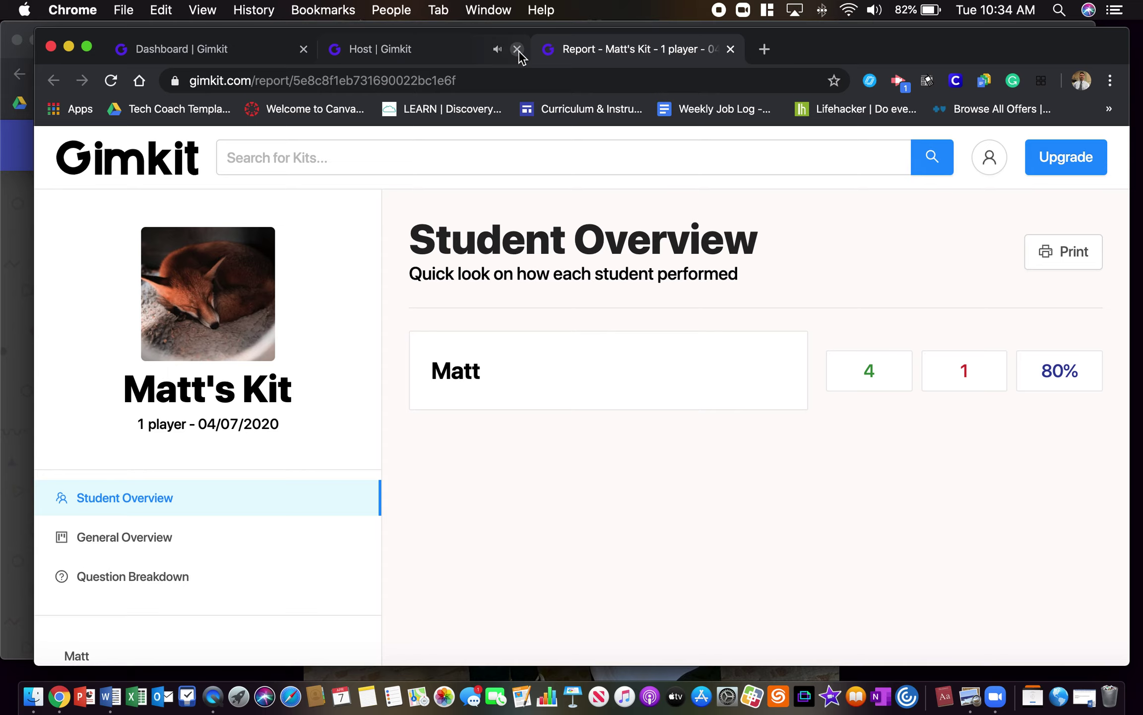
- Close the finished game's host page and open the player's individual results in the report
{"action": "left_click", "coordinate": [458, 52]}
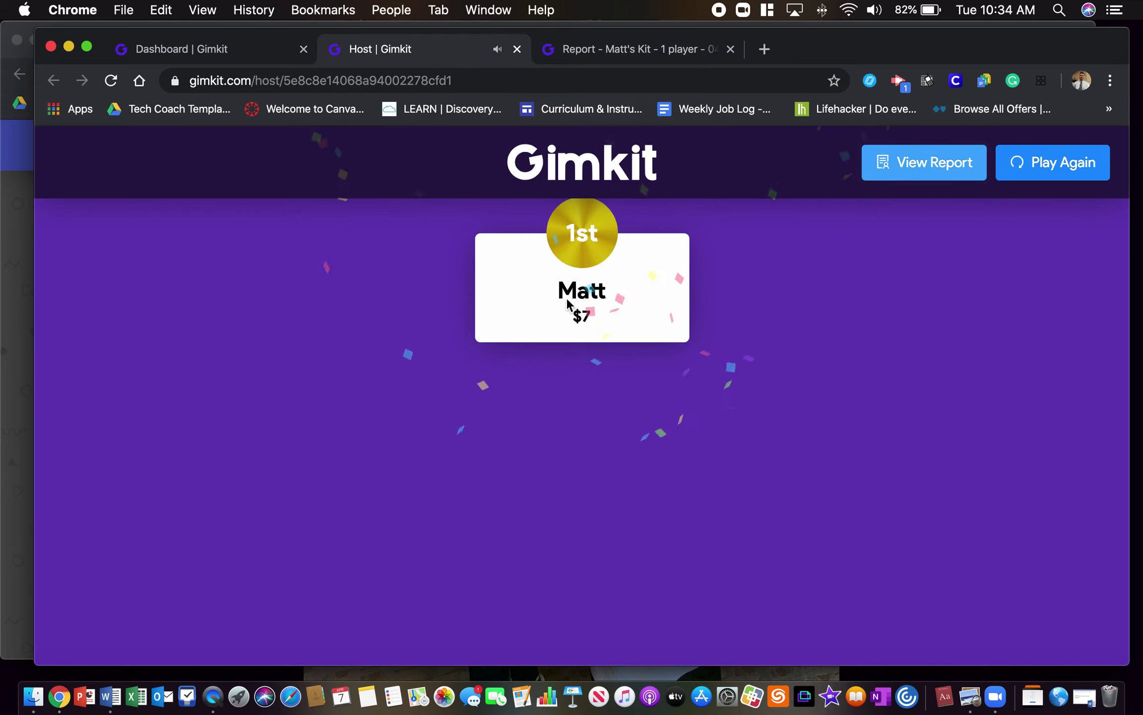
{"action": "left_click", "coordinate": [517, 49]}
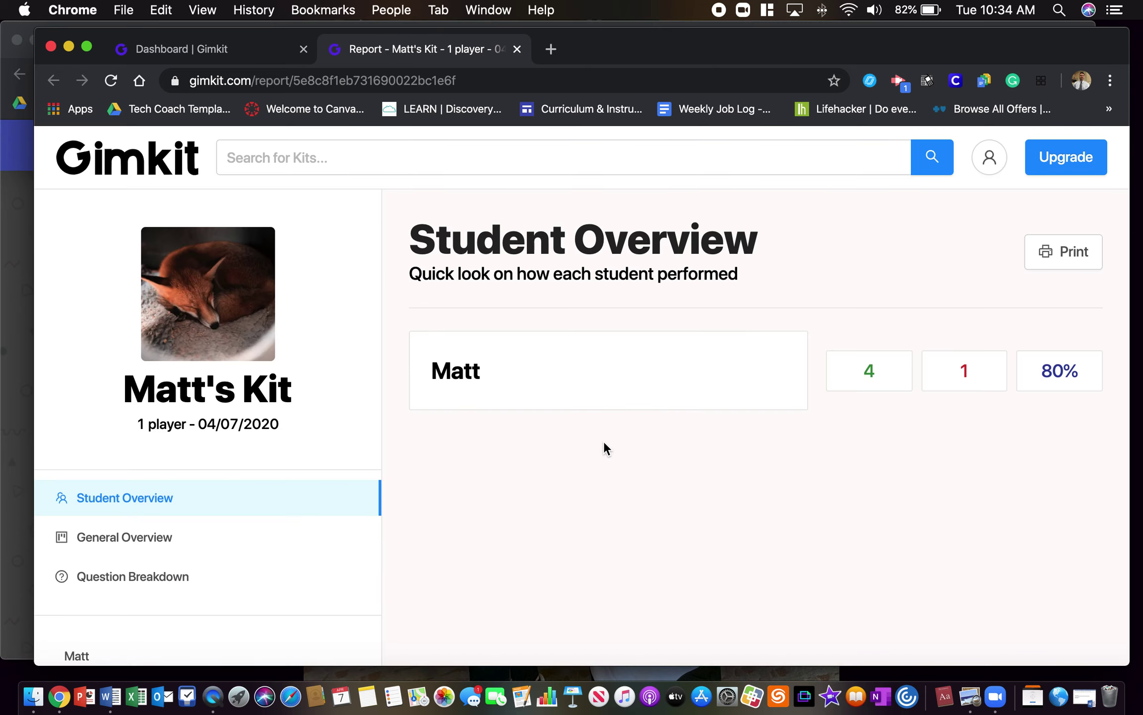
{"action": "left_click", "coordinate": [606, 382]}
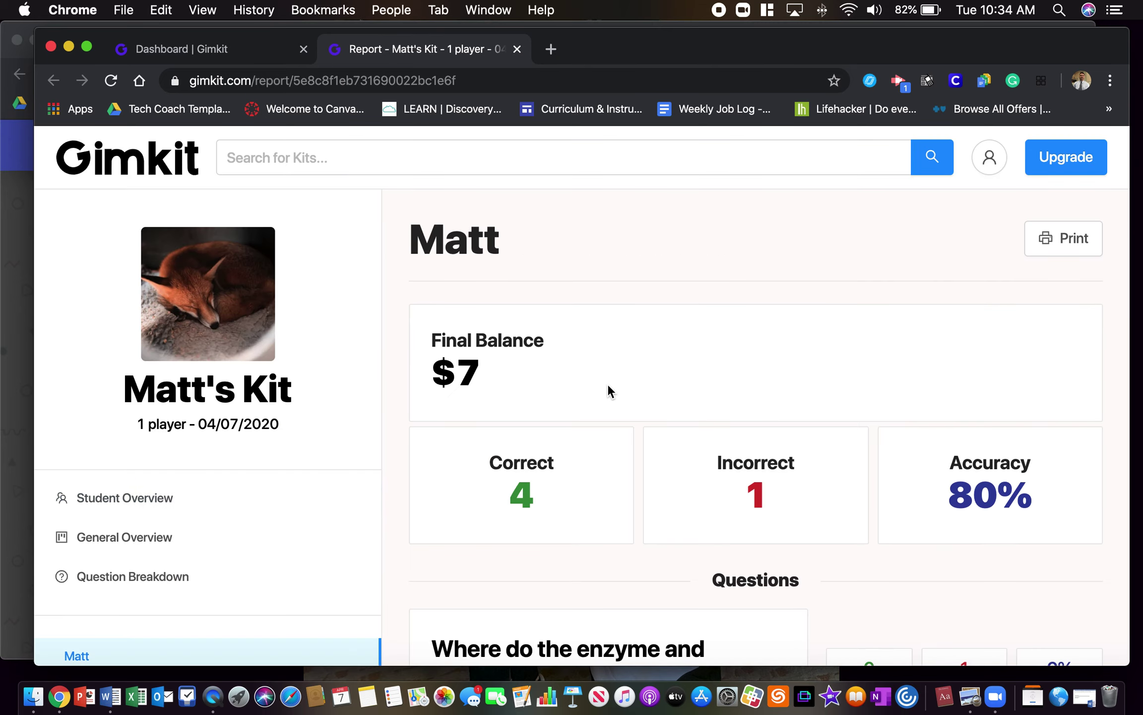
- Review the player's final balance, accuracy and per-question results, and close the report
{"action": "scroll", "coordinate": [739, 542], "scroll_direction": "down", "scroll_amount": 1}
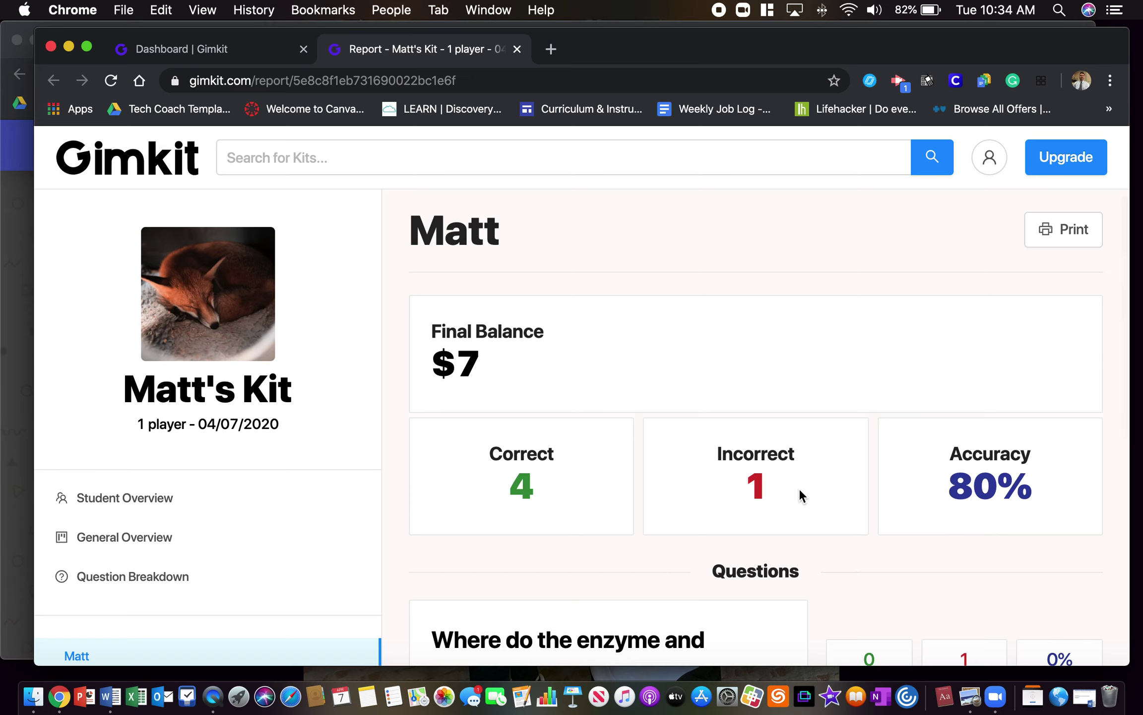
{"action": "scroll", "coordinate": [948, 498], "scroll_direction": "down", "scroll_amount": 5}
{"action": "scroll", "coordinate": [948, 498], "scroll_direction": "down", "scroll_amount": 2}
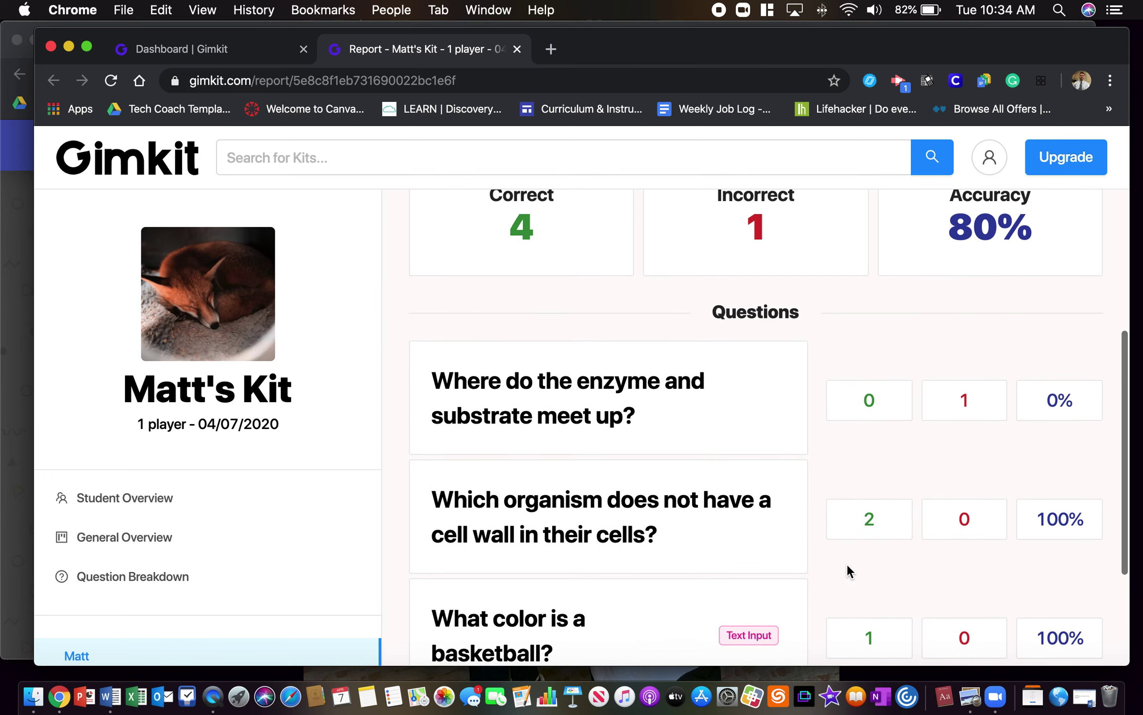
{"action": "scroll", "coordinate": [1070, 557], "scroll_direction": "down", "scroll_amount": 4}
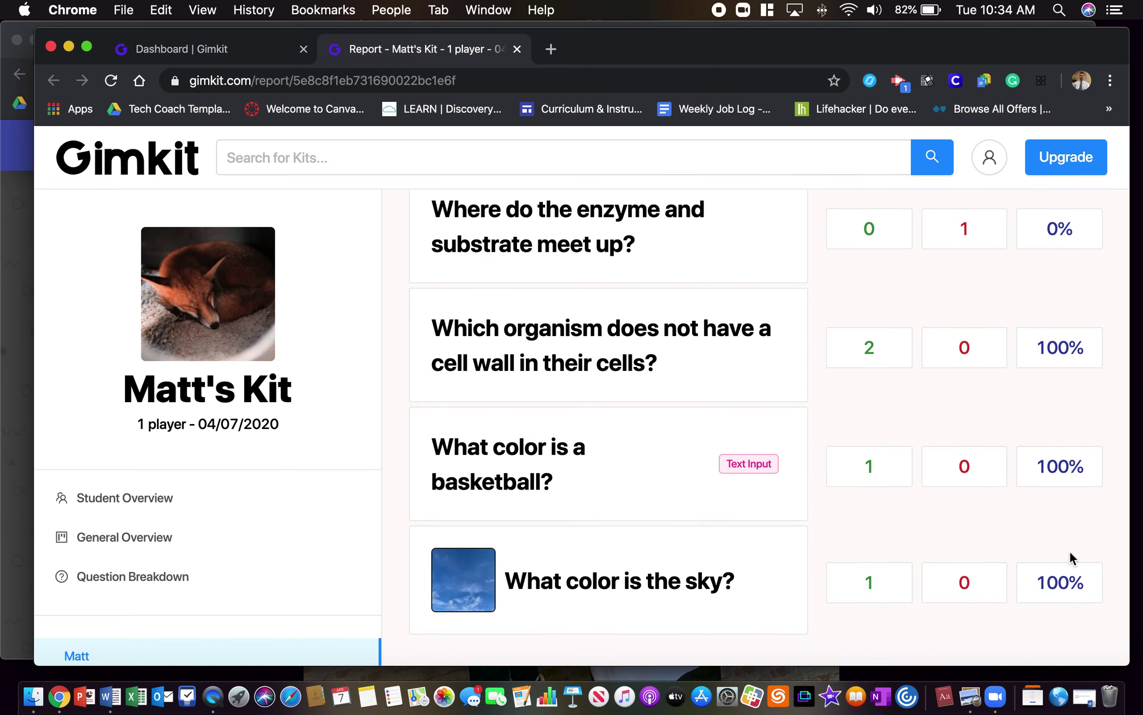
{"action": "scroll", "coordinate": [1071, 552], "scroll_direction": "up", "scroll_amount": 10}
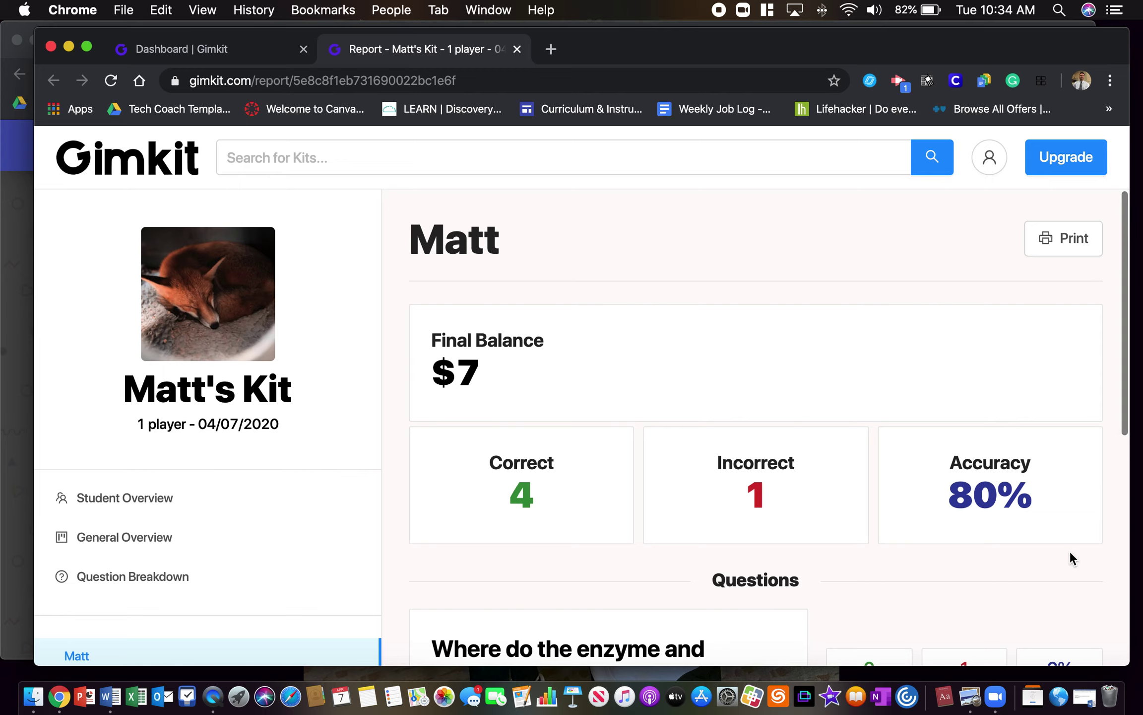
{"action": "left_click", "coordinate": [516, 49]}
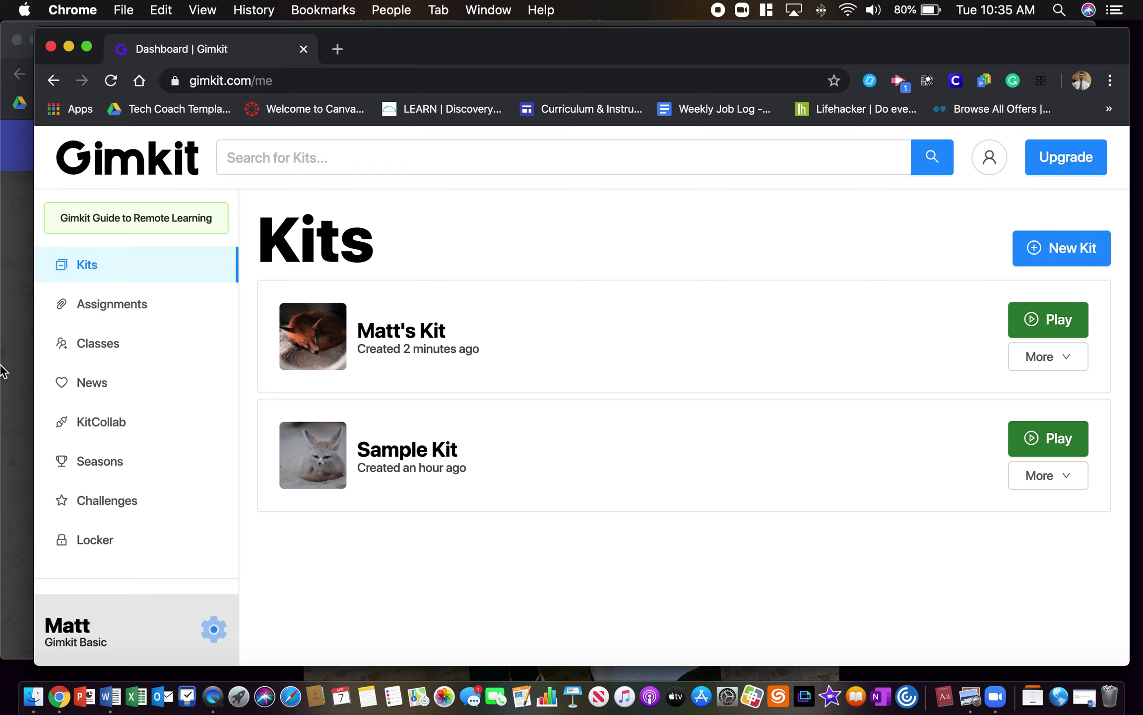
- Start a new class from the class list, choosing the type without student accounts
{"action": "left_click", "coordinate": [146, 352]}
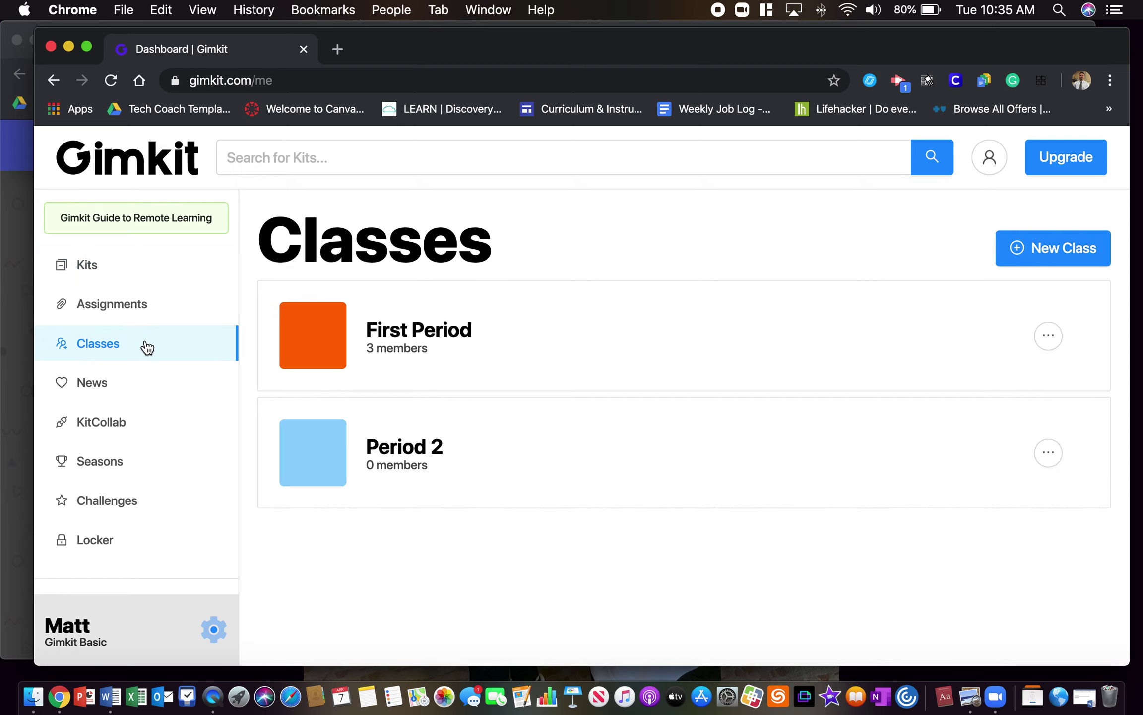
{"action": "left_click", "coordinate": [1055, 248]}
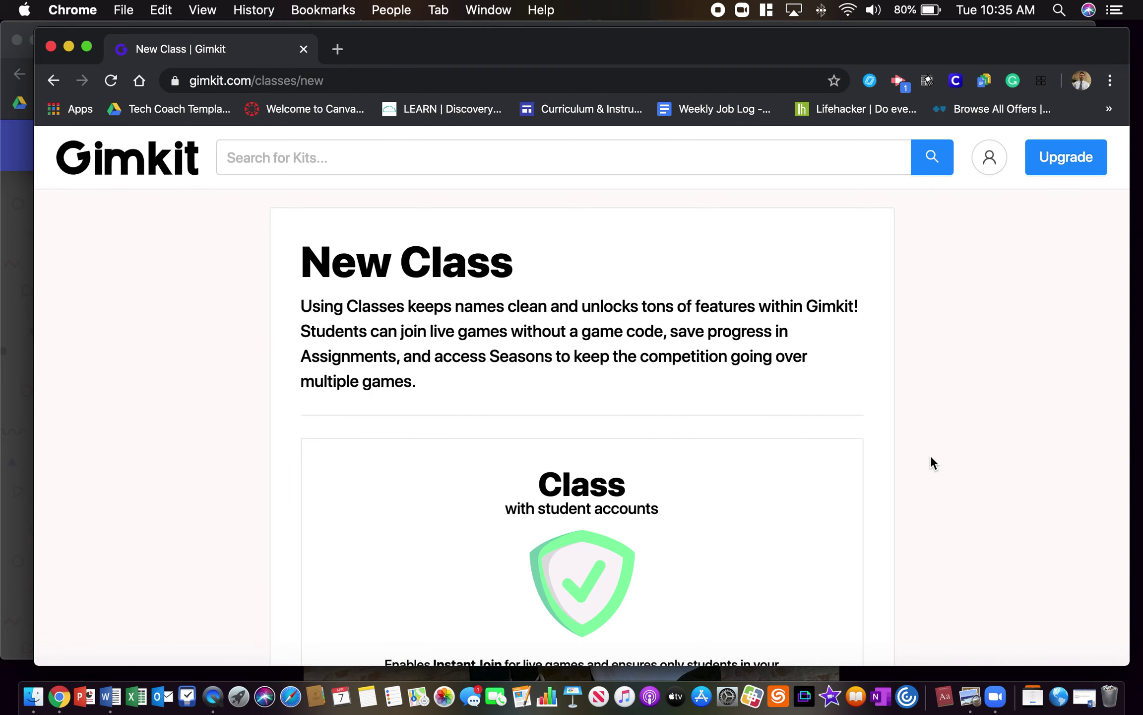
{"action": "scroll", "coordinate": [931, 457], "scroll_direction": "down", "scroll_amount": 5}
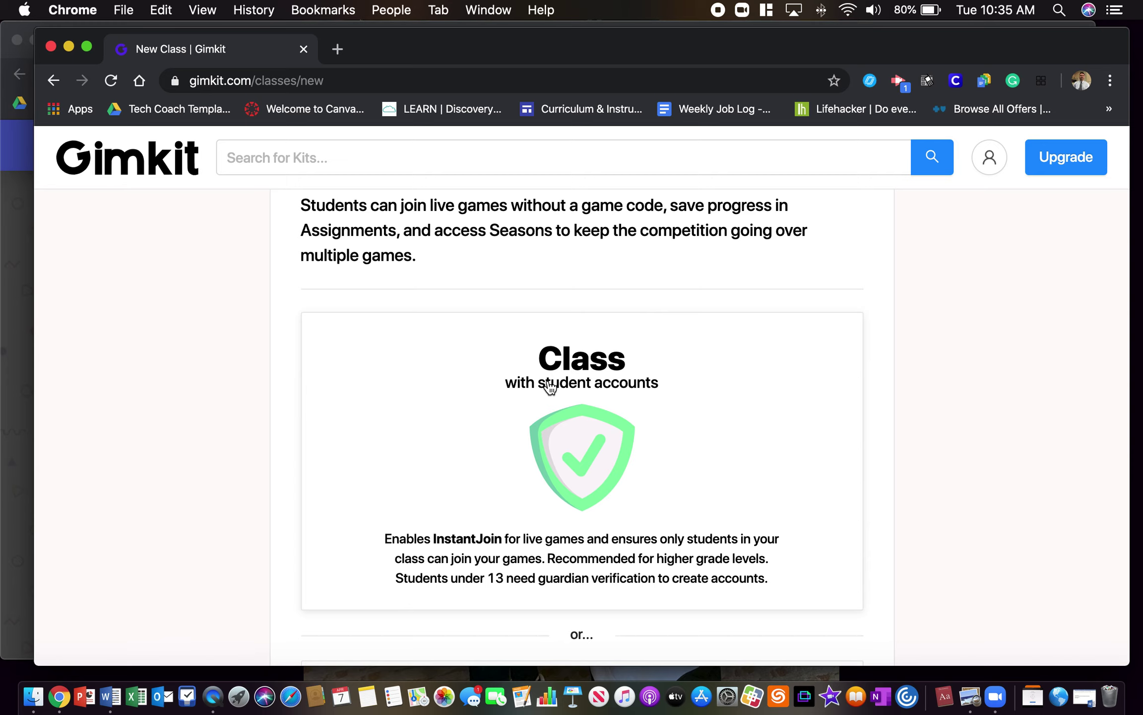
{"action": "scroll", "coordinate": [550, 387], "scroll_direction": "down", "scroll_amount": 6}
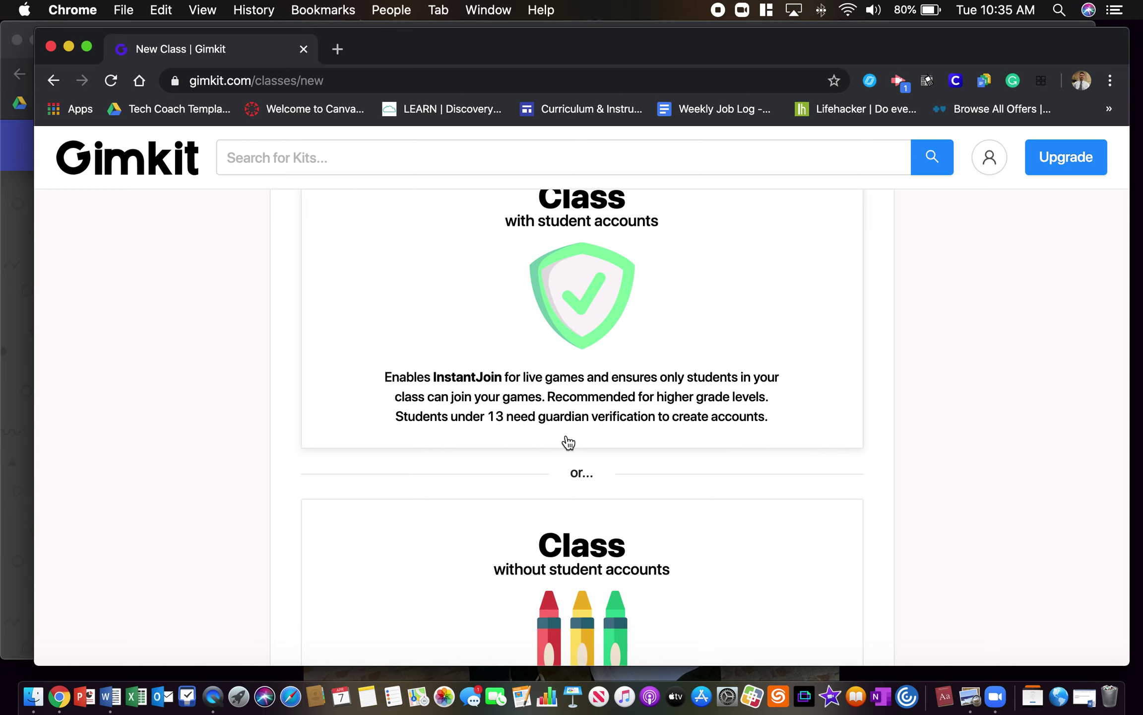
{"action": "scroll", "coordinate": [763, 447], "scroll_direction": "down", "scroll_amount": 5}
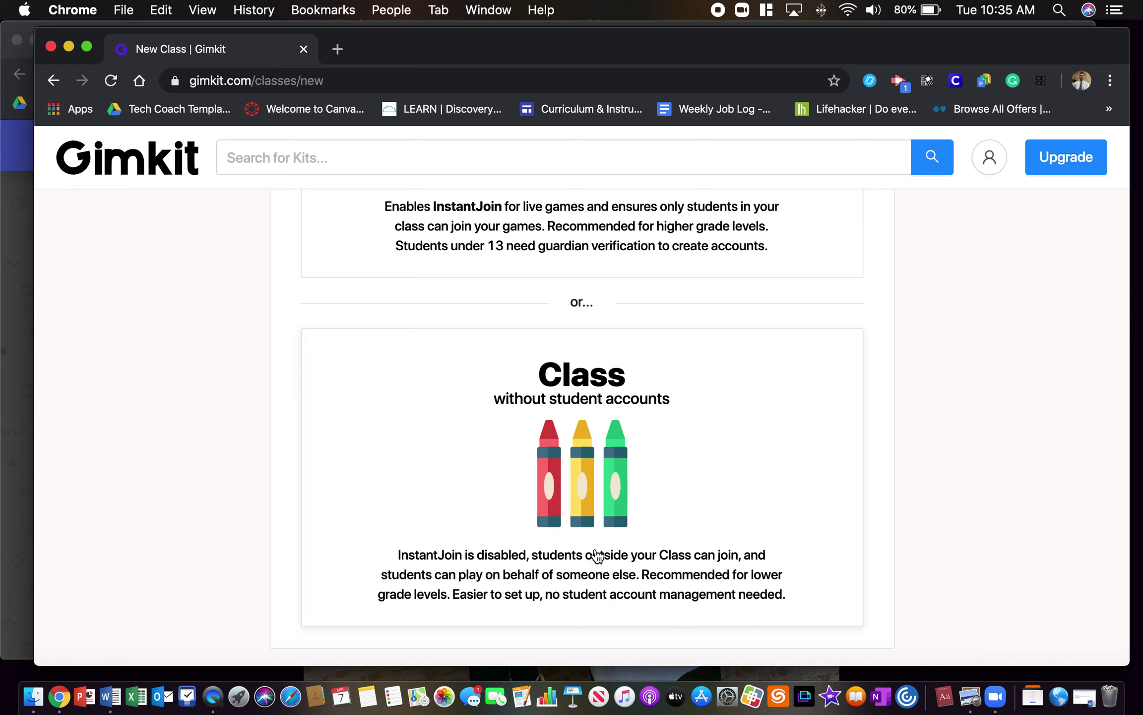
{"action": "left_click", "coordinate": [584, 403]}
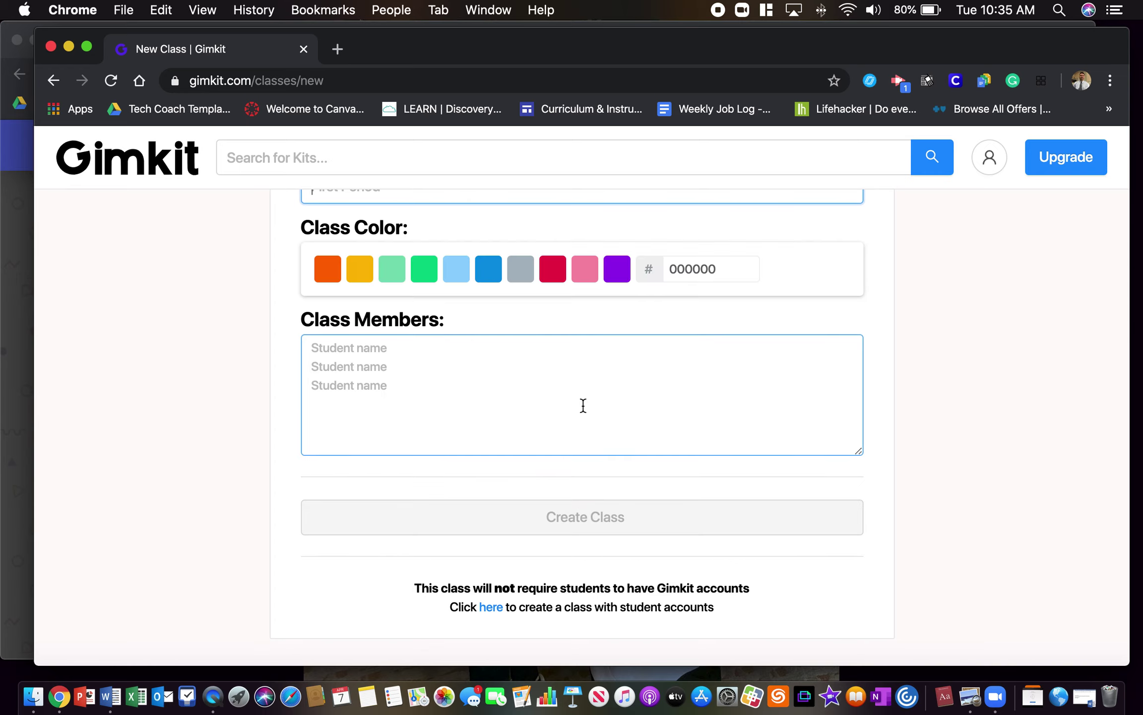
- Name the new class "Period 3" and give it the yellow color FCB900
{"action": "scroll", "coordinate": [583, 405], "scroll_direction": "up", "scroll_amount": 5}
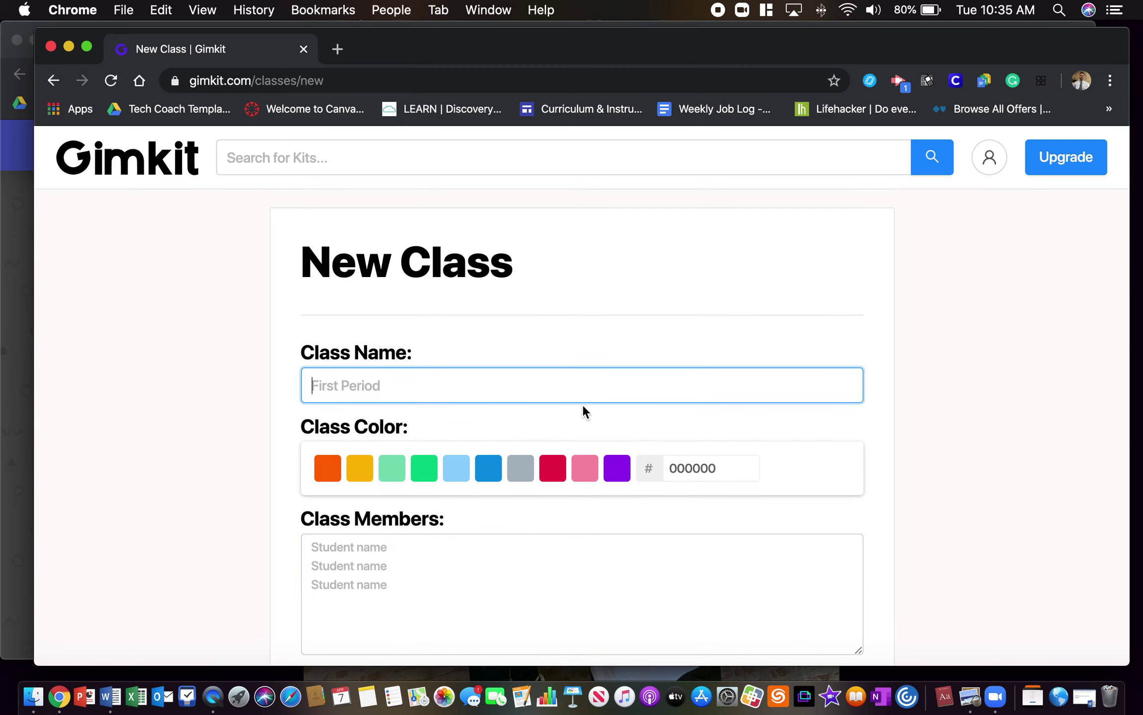
{"action": "type", "text": "Period 3"}
{"action": "left_click", "coordinate": [367, 471]}
- Enter three student names as class members, create the class and look over its member list
{"action": "scroll", "coordinate": [399, 489], "scroll_direction": "down", "scroll_amount": 2}
{"action": "scroll", "coordinate": [399, 489], "scroll_direction": "down", "scroll_amount": 1}
{"action": "left_click", "coordinate": [403, 402]}
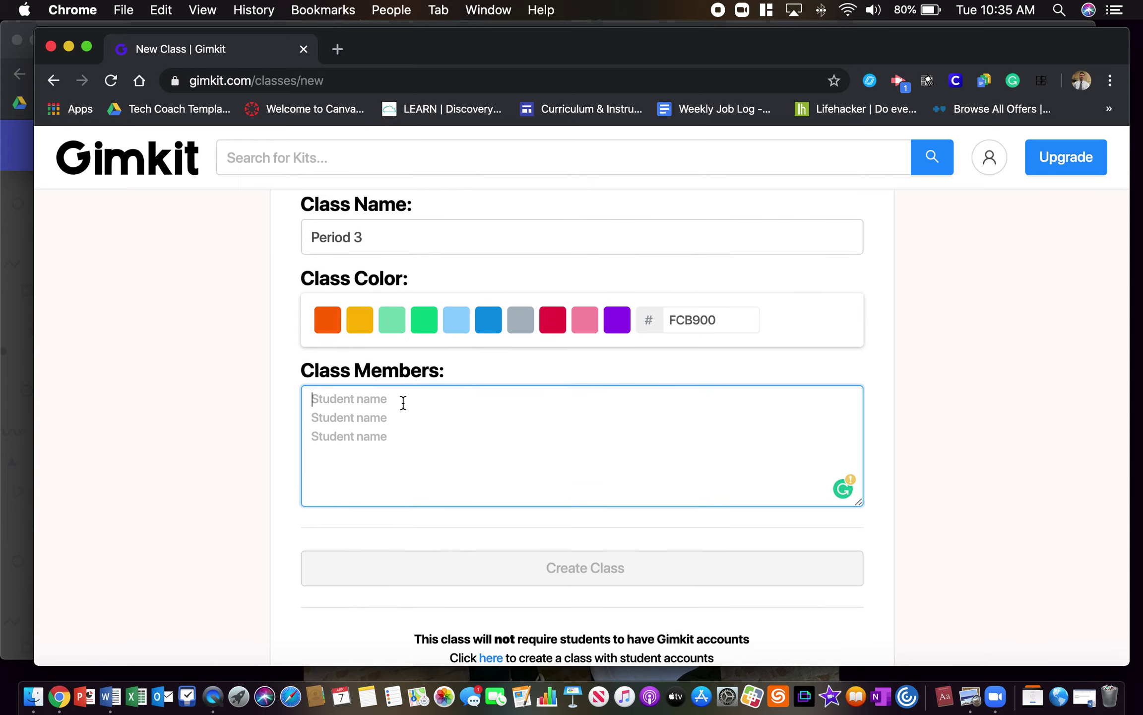
{"action": "type", "text": "M"}
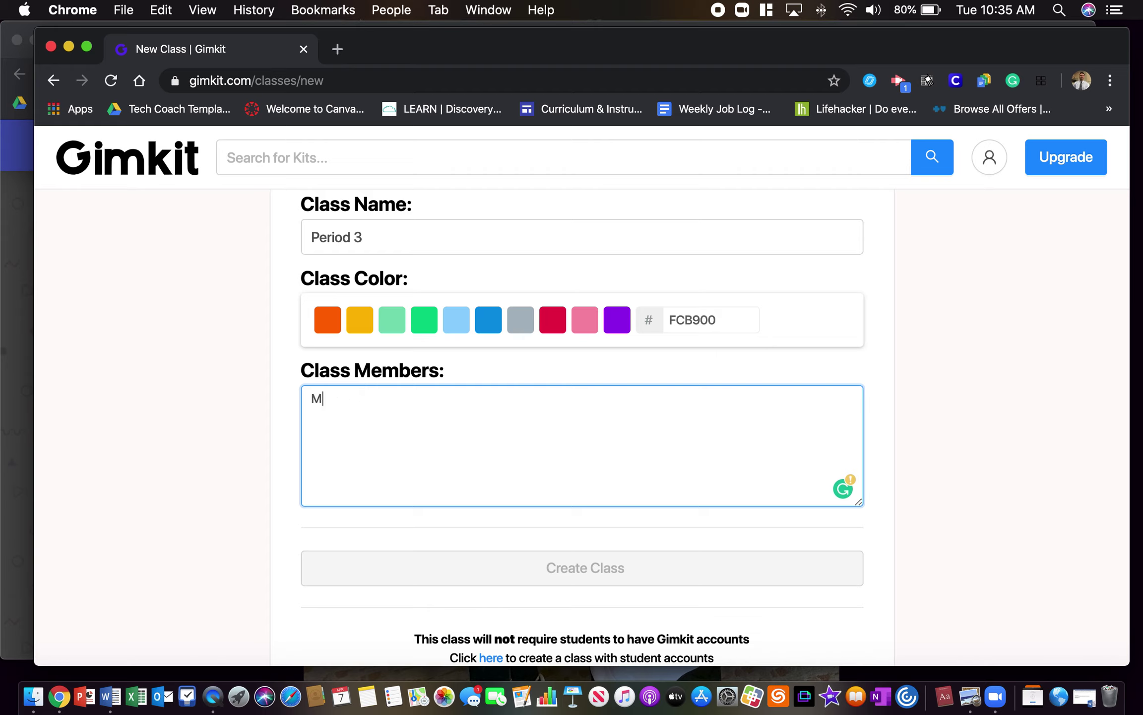
{"action": "type", "text": "att B Sue"}
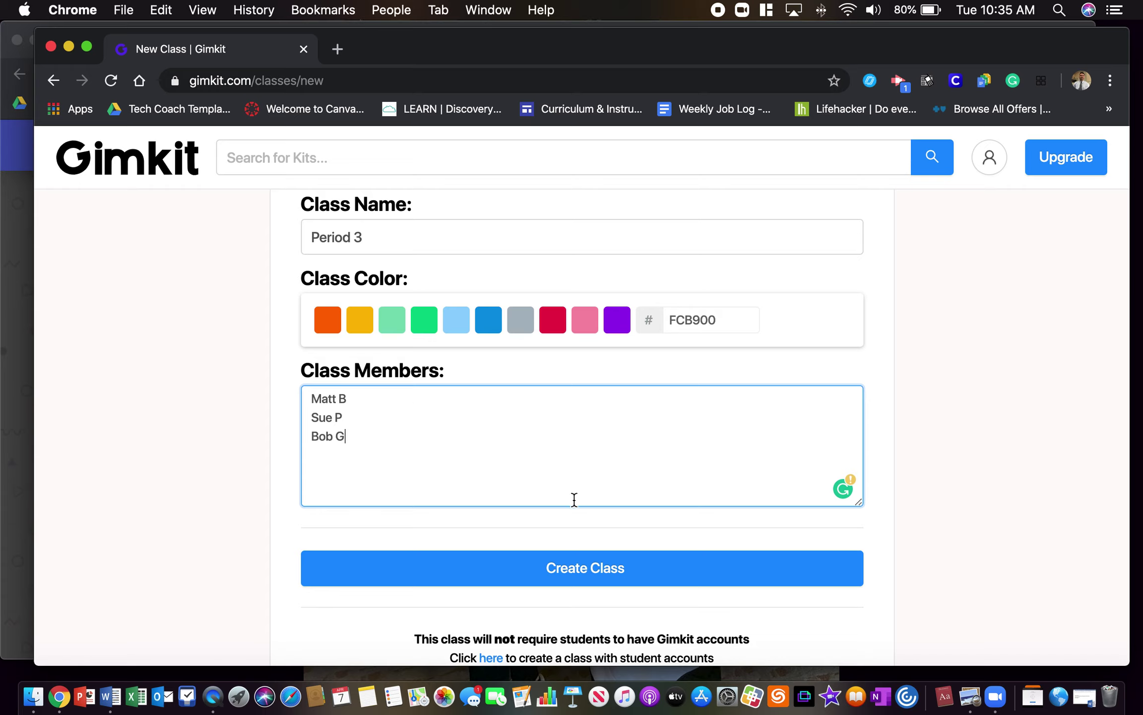
{"action": "left_click", "coordinate": [616, 574]}
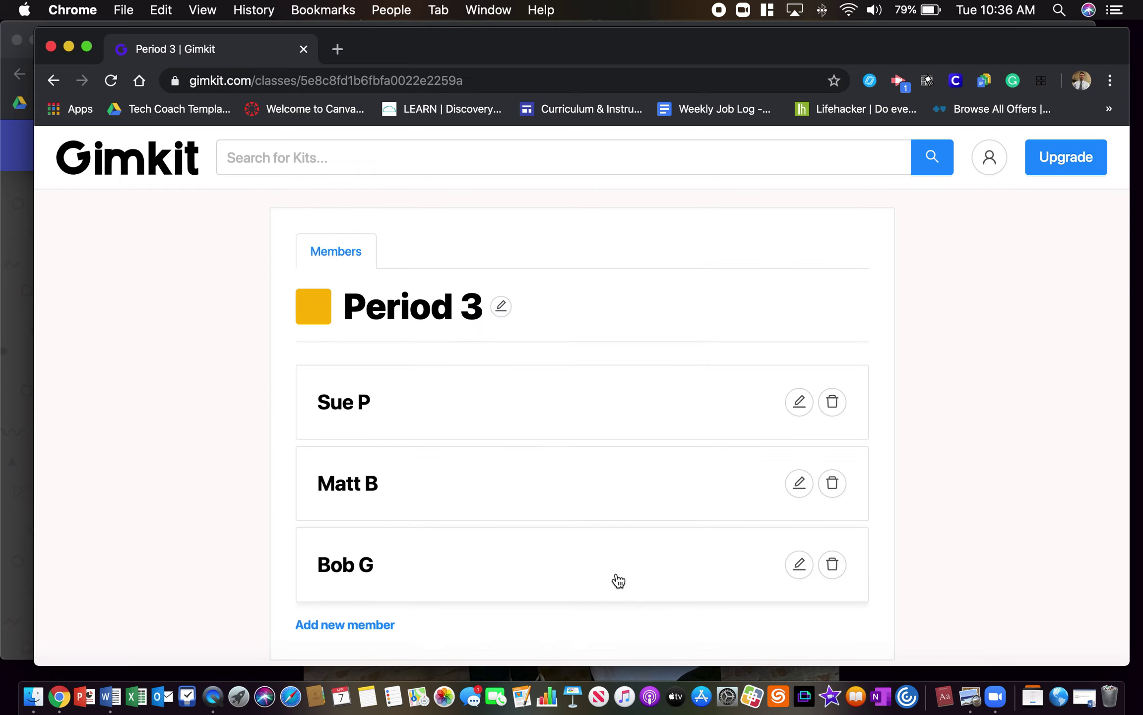
{"action": "scroll", "coordinate": [403, 454], "scroll_direction": "down", "scroll_amount": 1}
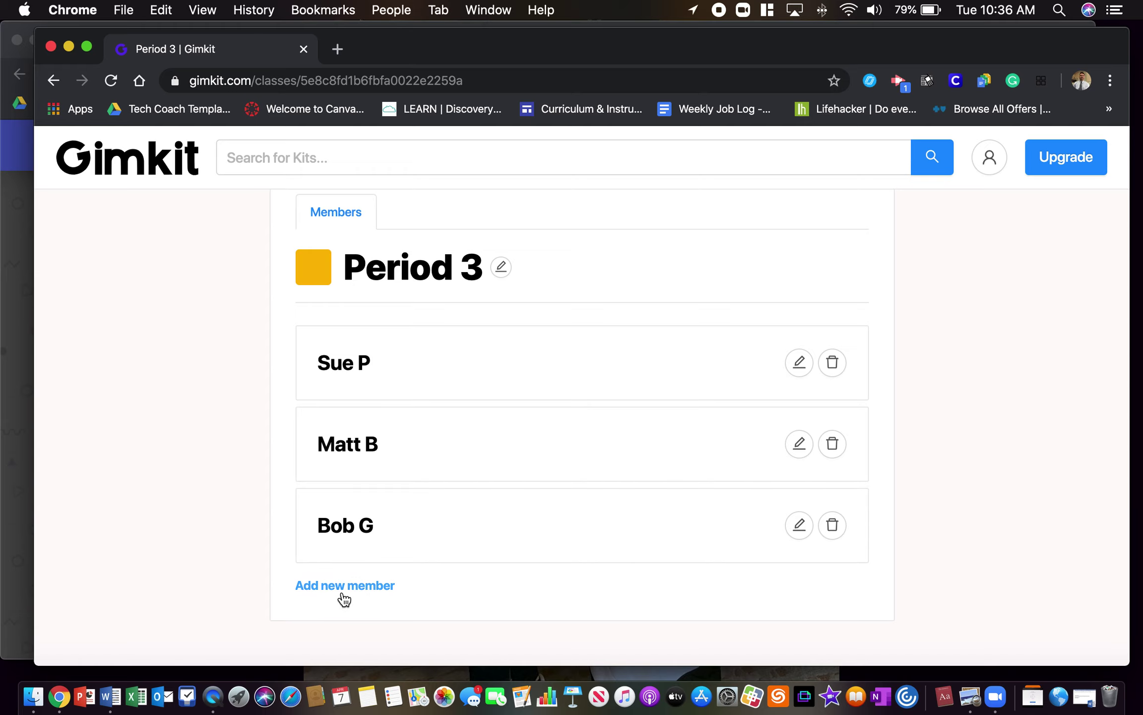
{"action": "scroll", "coordinate": [344, 599], "scroll_direction": "up", "scroll_amount": 1}
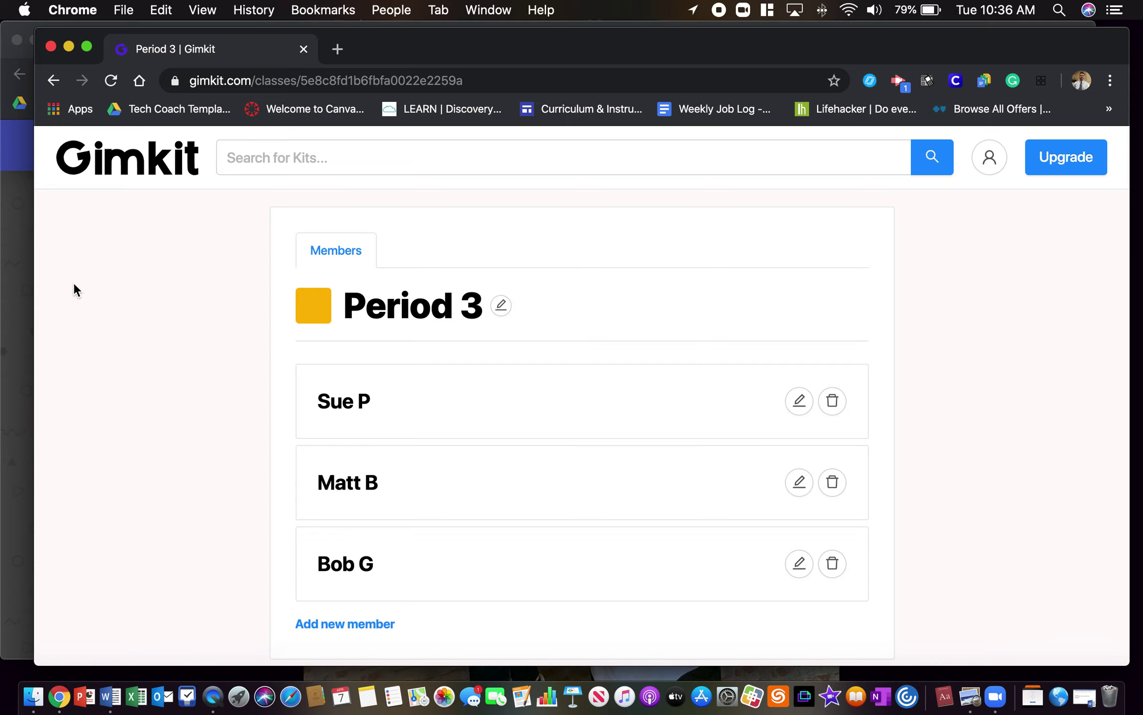
- Return to the dashboard and start a new assignment using the kit played in the live game
{"action": "left_click", "coordinate": [165, 176]}
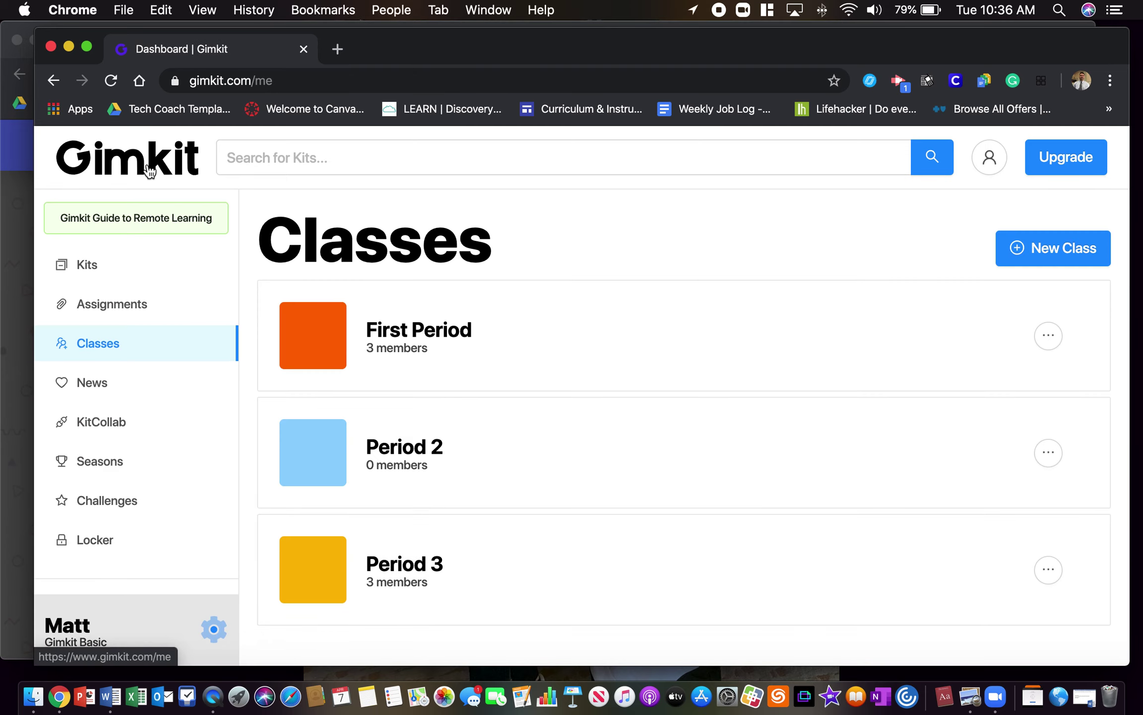
{"action": "left_click", "coordinate": [124, 305]}
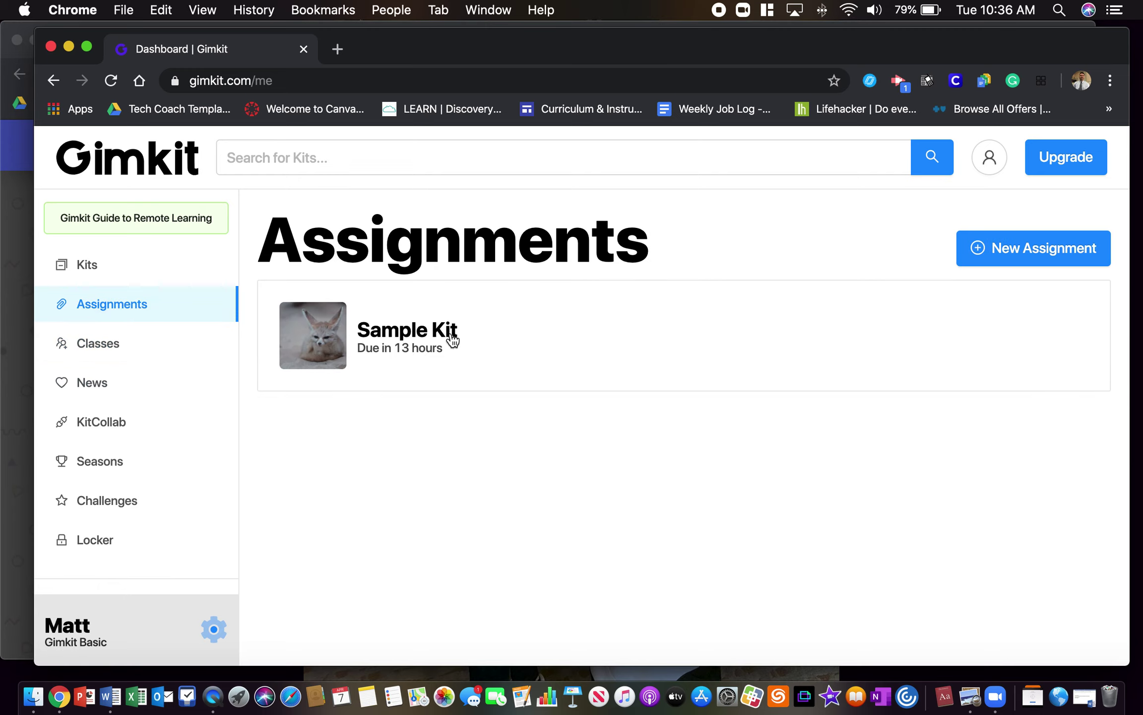
{"action": "left_click", "coordinate": [1036, 255]}
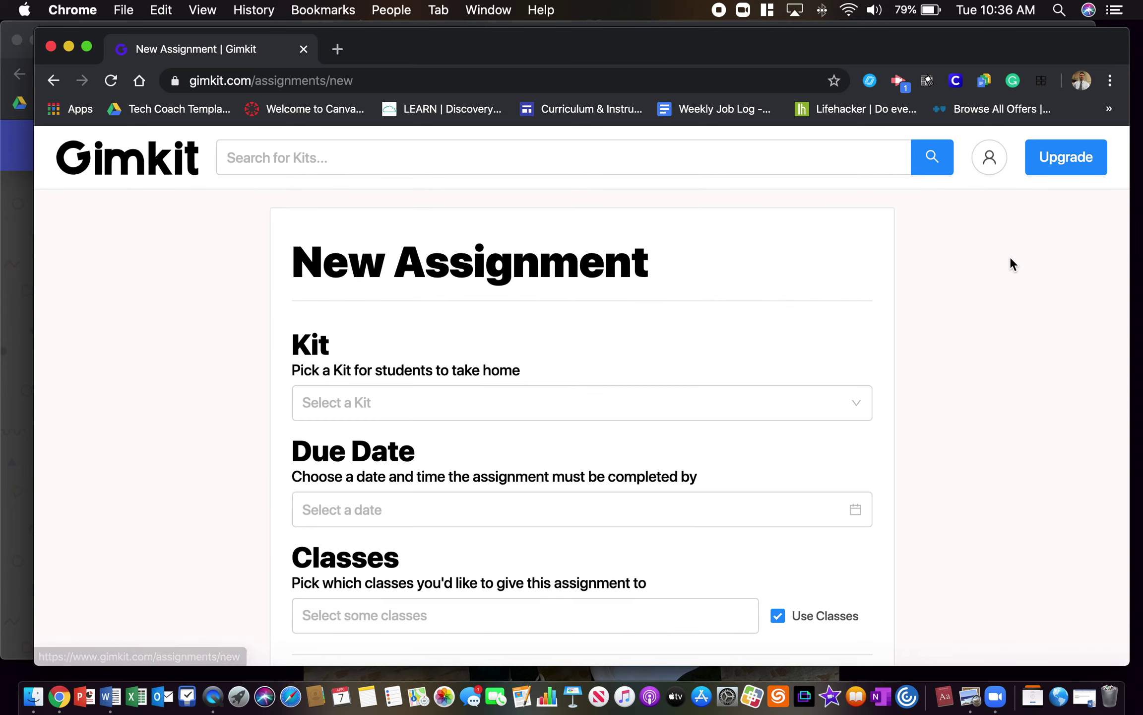
{"action": "left_click", "coordinate": [565, 400]}
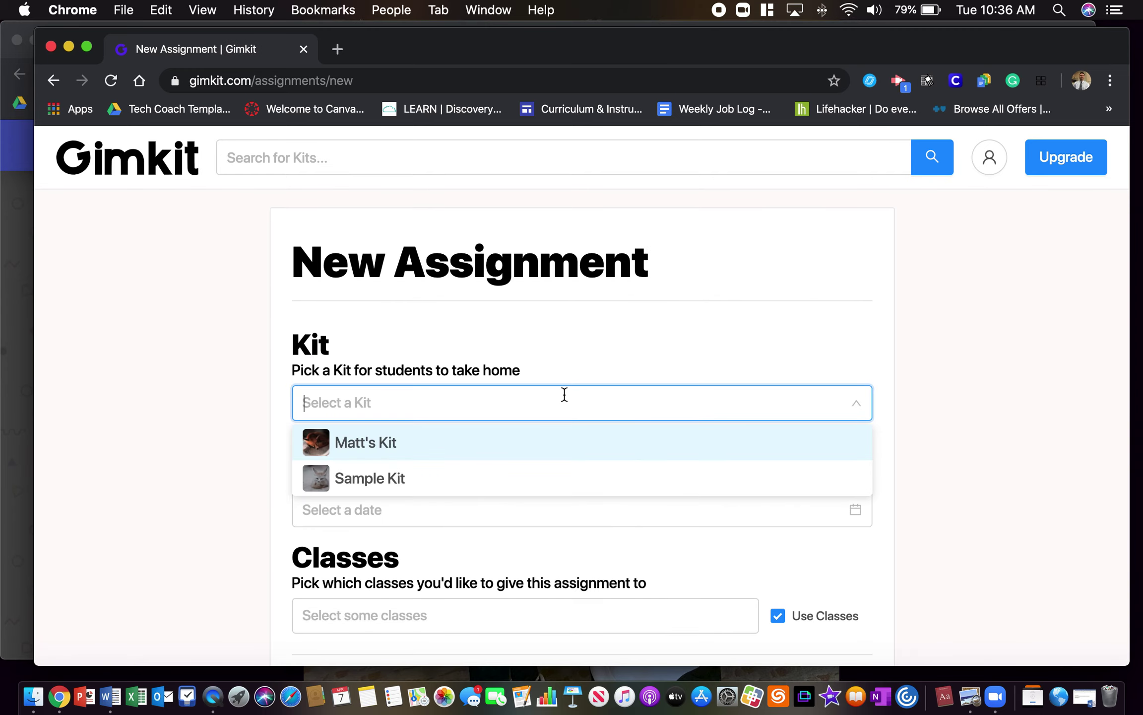
{"action": "left_click", "coordinate": [452, 448]}
- Set the assignment's due date to April 8, 2020 at 00:00:00
{"action": "left_click", "coordinate": [464, 508]}
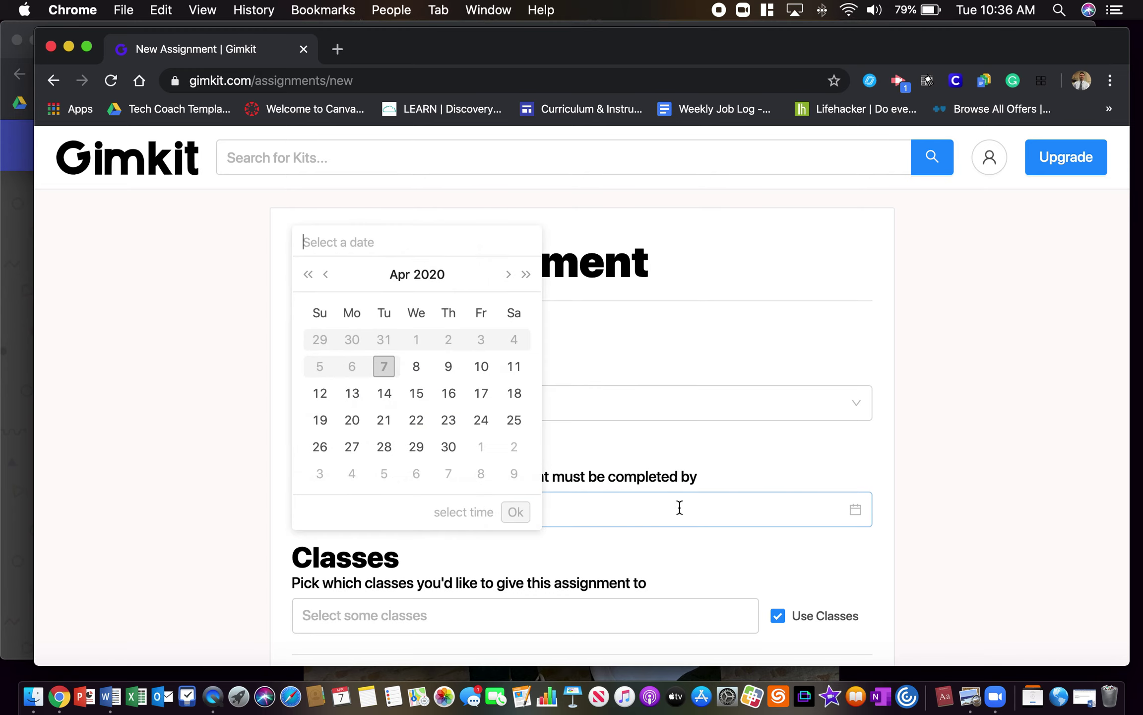
{"action": "left_click", "coordinate": [418, 370]}
{"action": "left_click", "coordinate": [1025, 446]}
- Give the assignment to the Period 3 class and create it with the default cash and time settings
{"action": "scroll", "coordinate": [1025, 449], "scroll_direction": "down", "scroll_amount": 5}
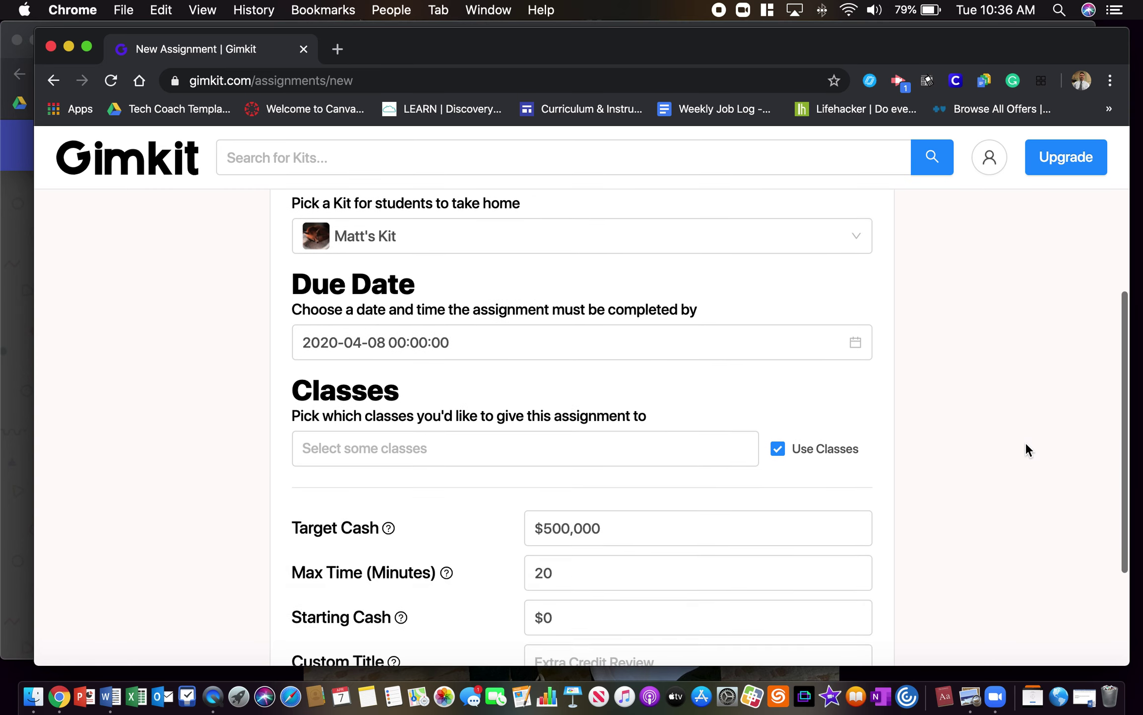
{"action": "left_click", "coordinate": [714, 419]}
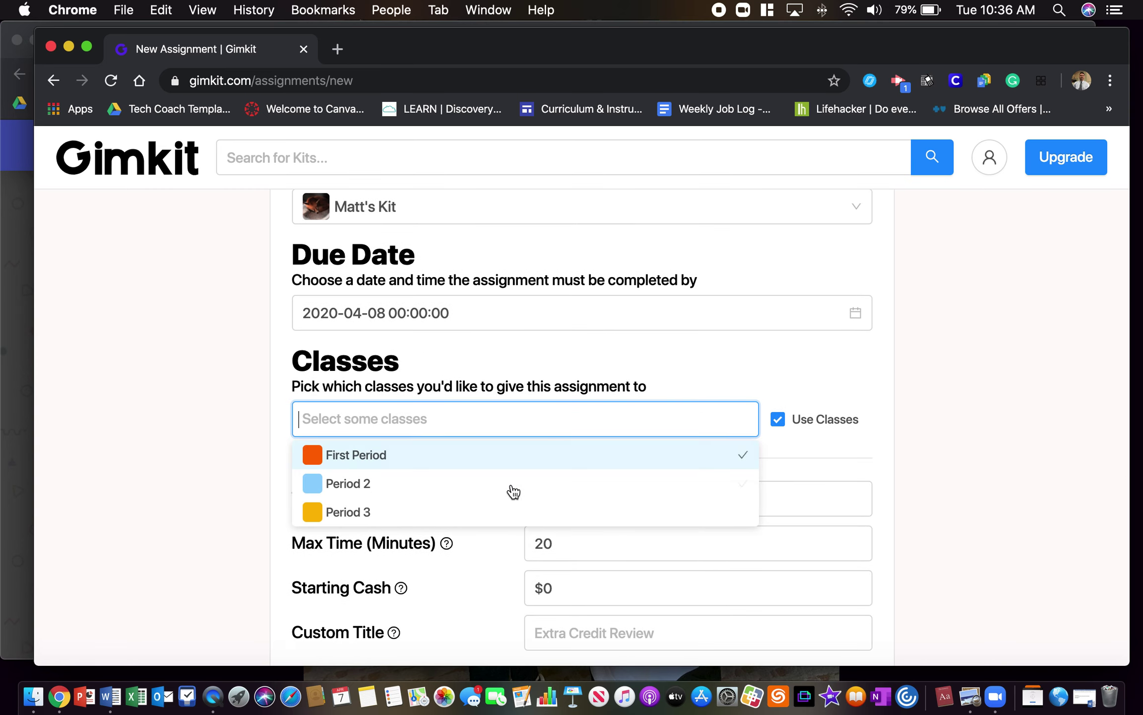
{"action": "left_click", "coordinate": [454, 516]}
{"action": "left_click", "coordinate": [1099, 473]}
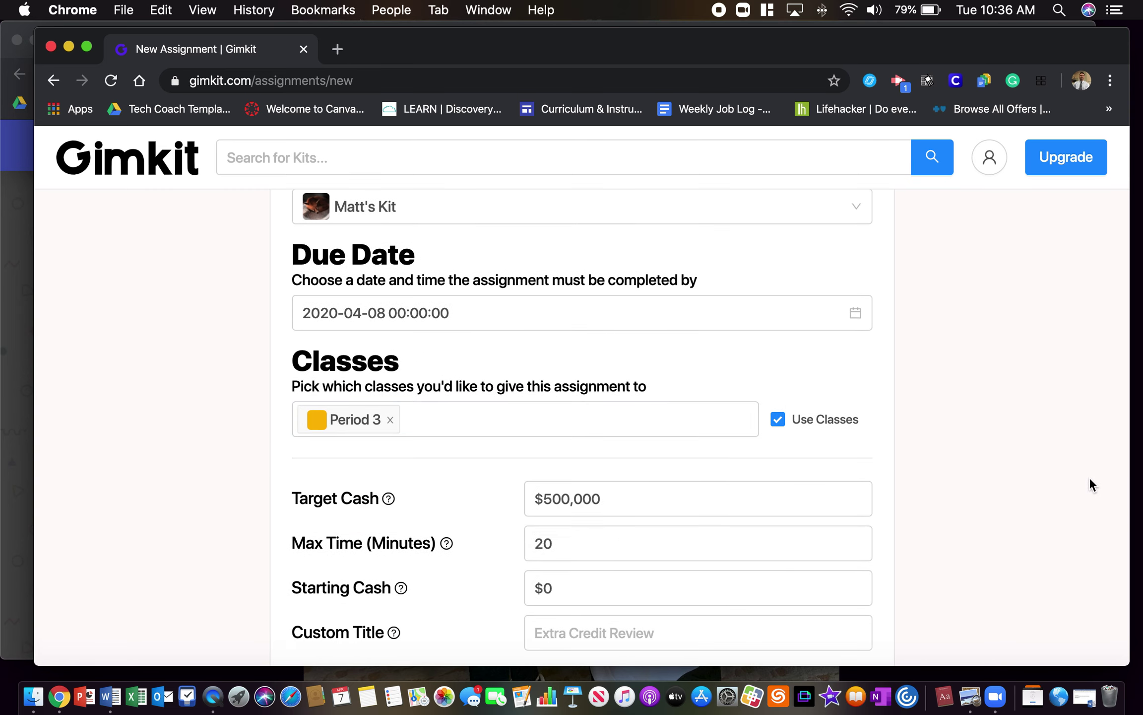
{"action": "scroll", "coordinate": [1012, 512], "scroll_direction": "down", "scroll_amount": 3}
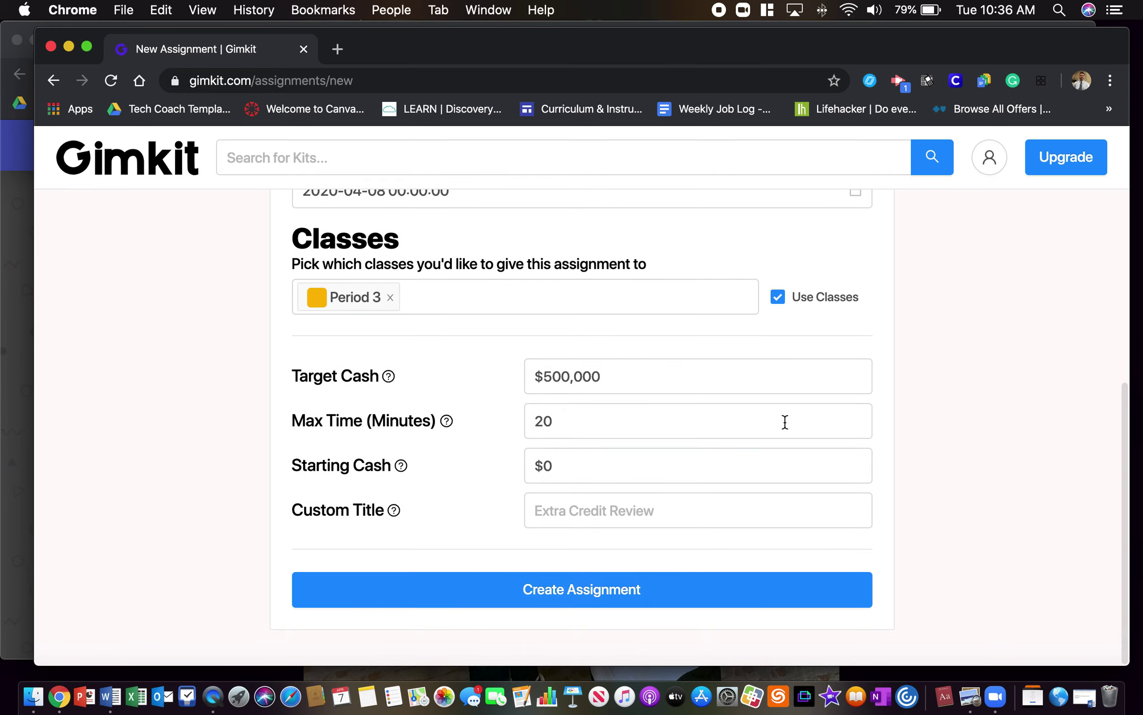
{"action": "left_click", "coordinate": [606, 592]}
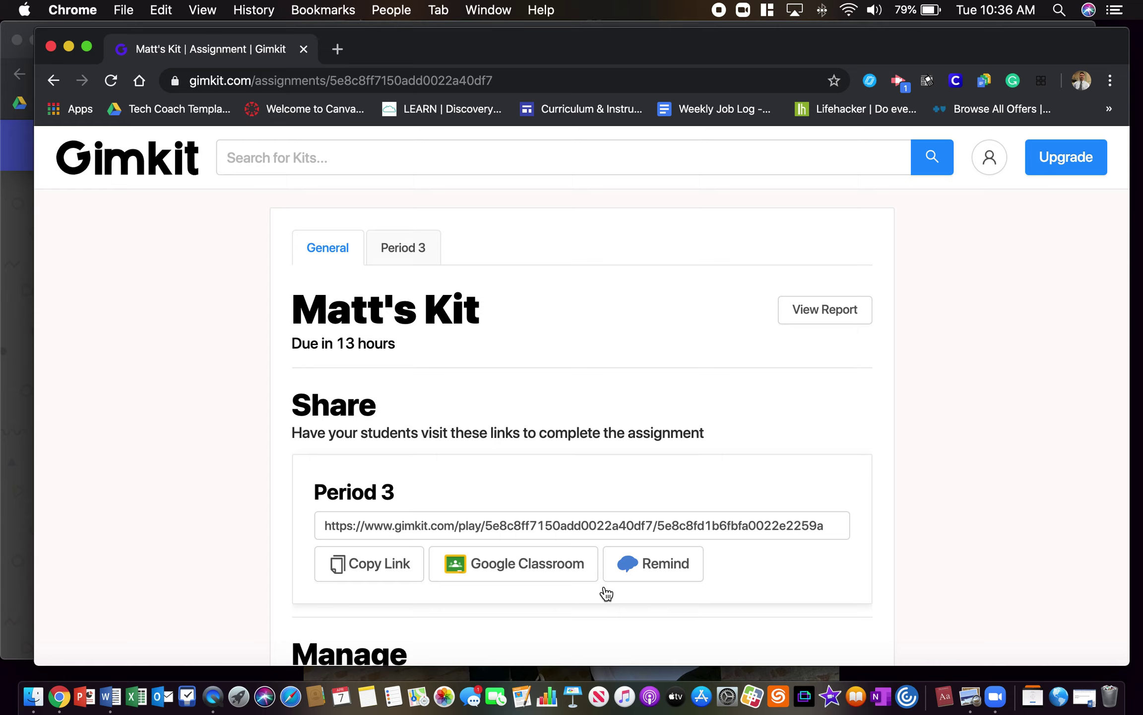
- Copy the Period 3 link and share it through Google Classroom as a new assignment for the 4th Grade class
{"action": "left_click", "coordinate": [372, 555]}
{"action": "left_click", "coordinate": [373, 556]}
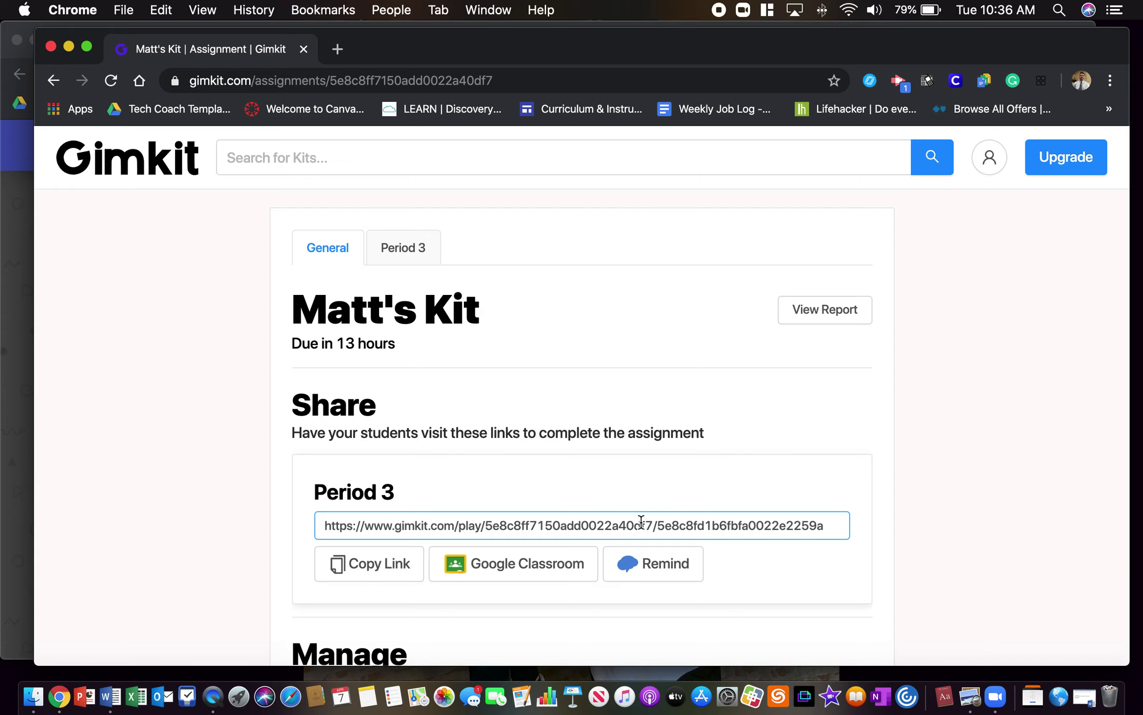
{"action": "left_click", "coordinate": [524, 571]}
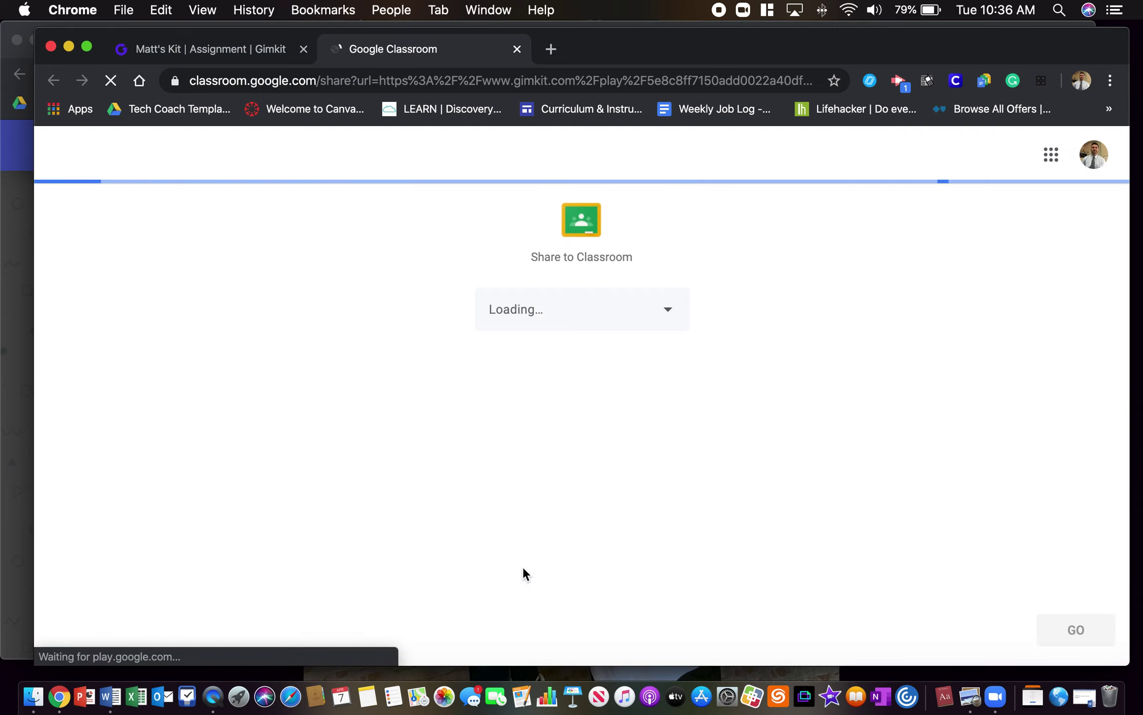
{"action": "left_click", "coordinate": [601, 323]}
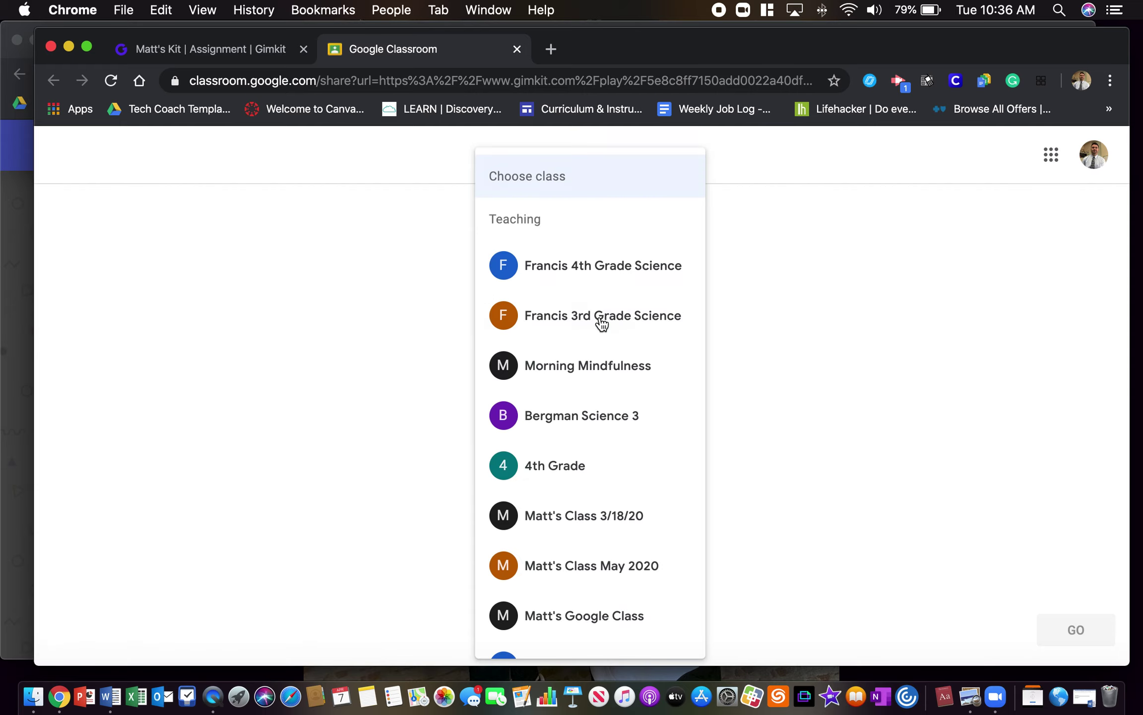
{"action": "left_click", "coordinate": [582, 467]}
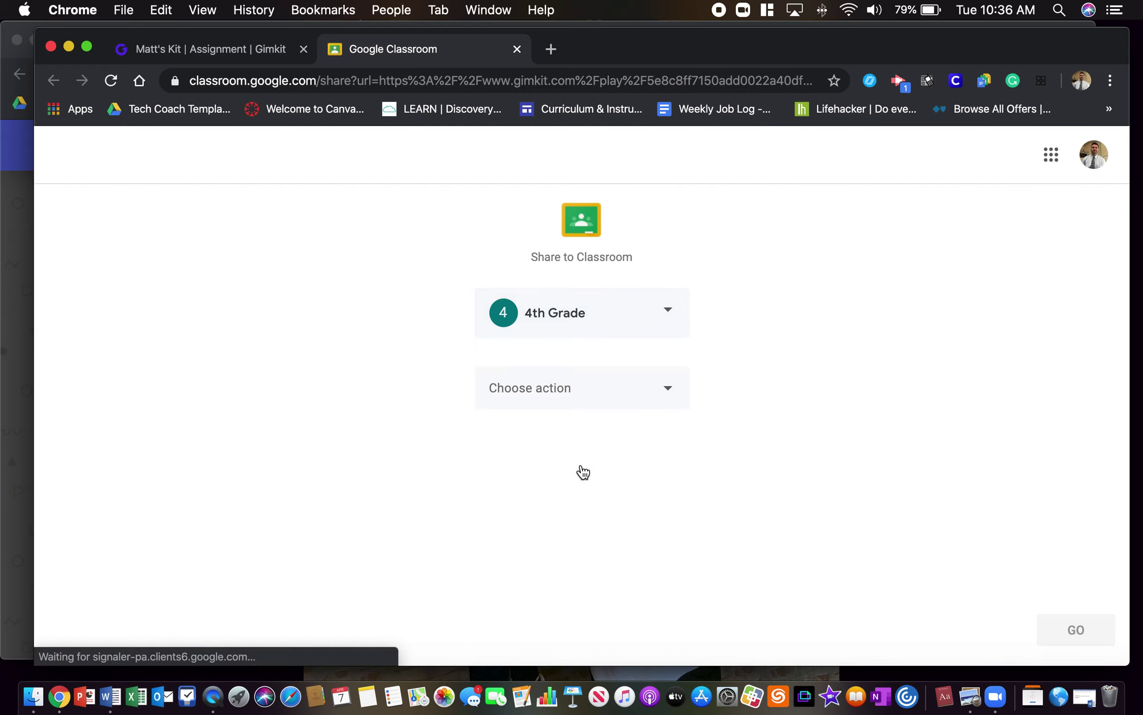
{"action": "left_click", "coordinate": [610, 406]}
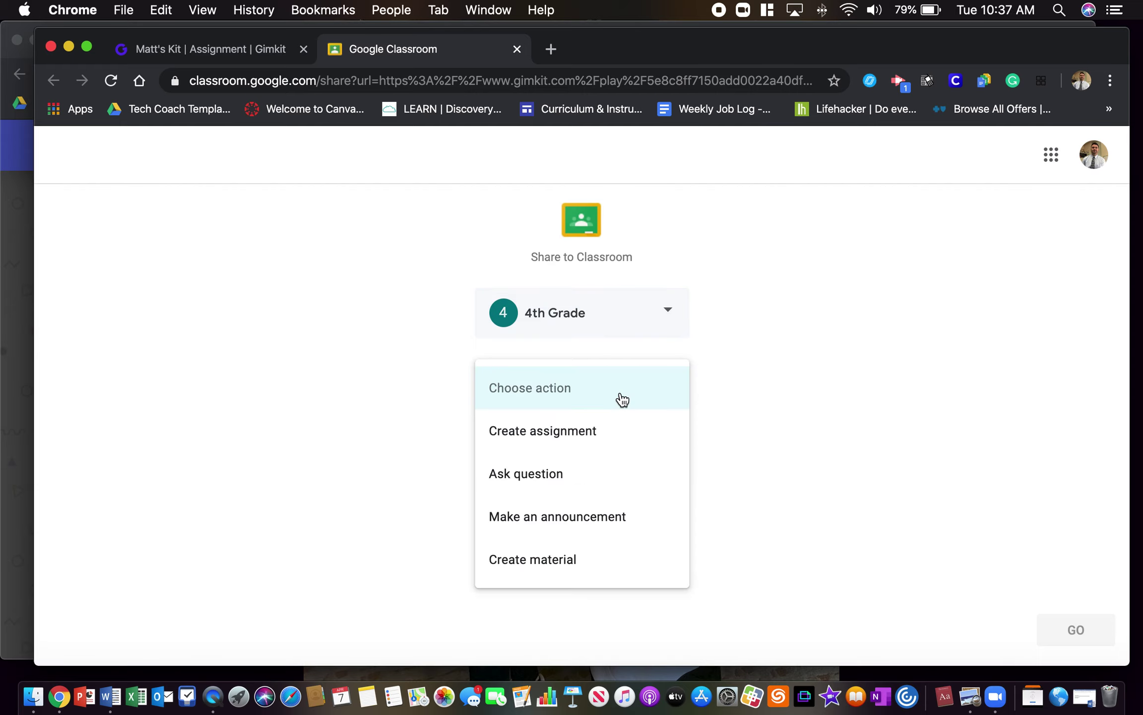
{"action": "left_click", "coordinate": [595, 445]}
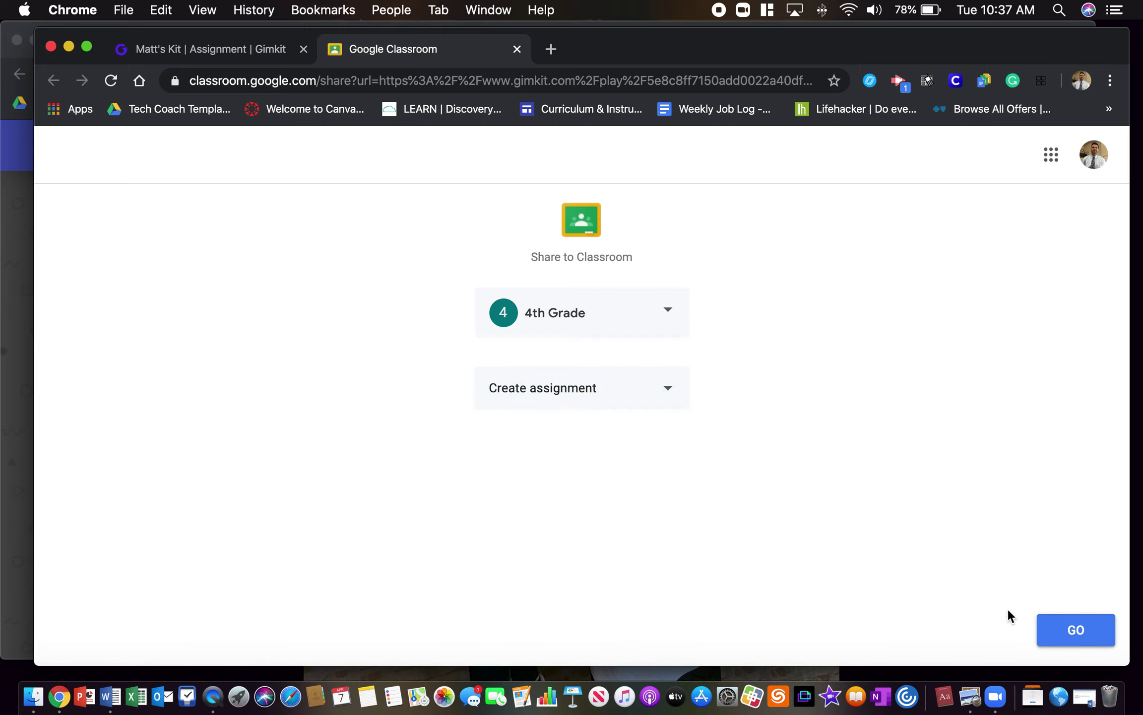
{"action": "left_click", "coordinate": [1073, 631]}
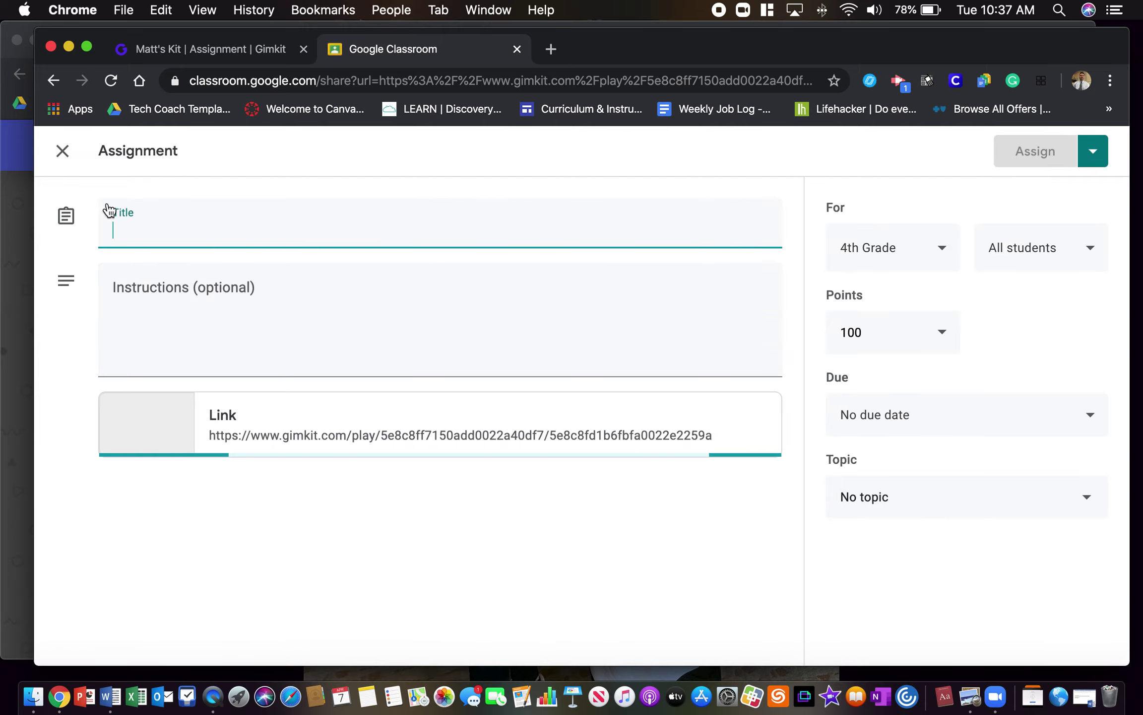
- Title the Classroom assignment "Gimkit Assignment"
{"action": "type", "text": "Gim"}
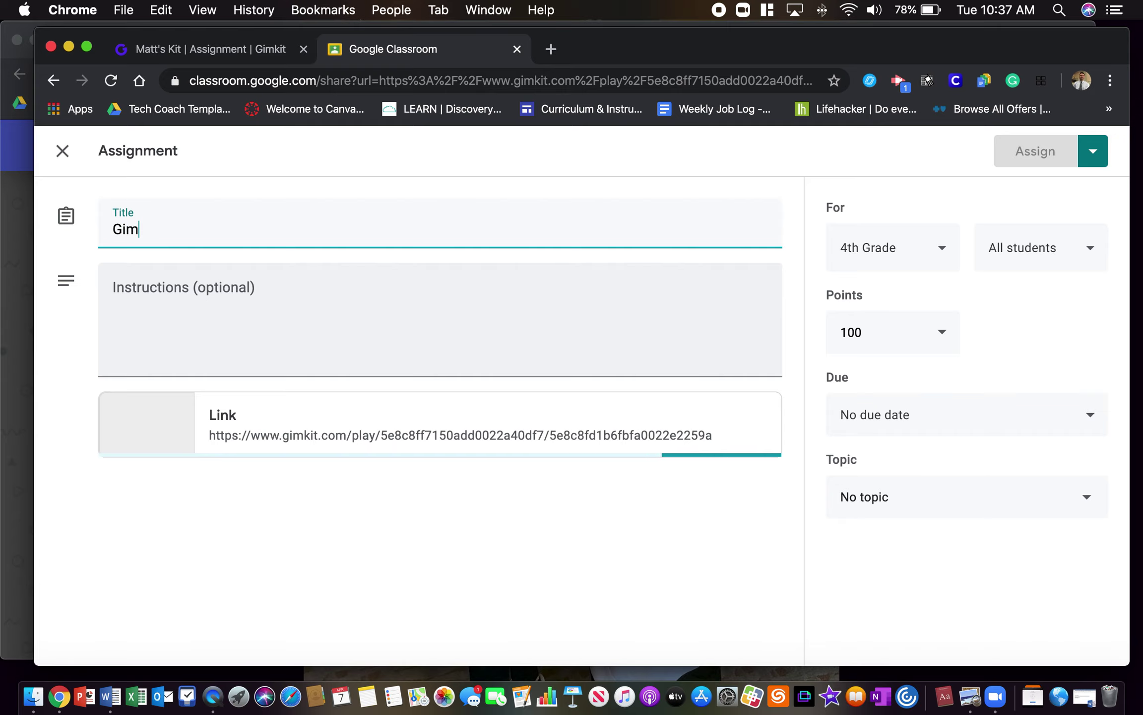
{"action": "type", "text": "kit Ass"}
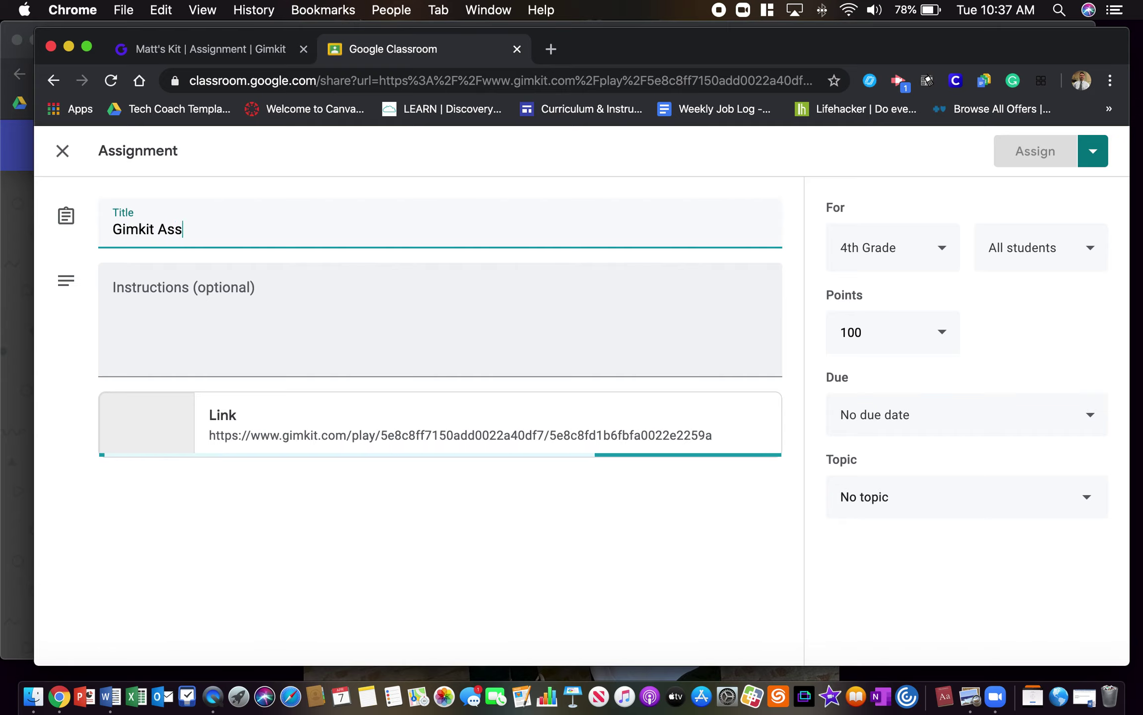
{"action": "type", "text": "ignment"}
- Preview the attached Gimkit link by choosing a student's name, and close both the preview and the unposted Classroom assignment
{"action": "left_click", "coordinate": [418, 397]}
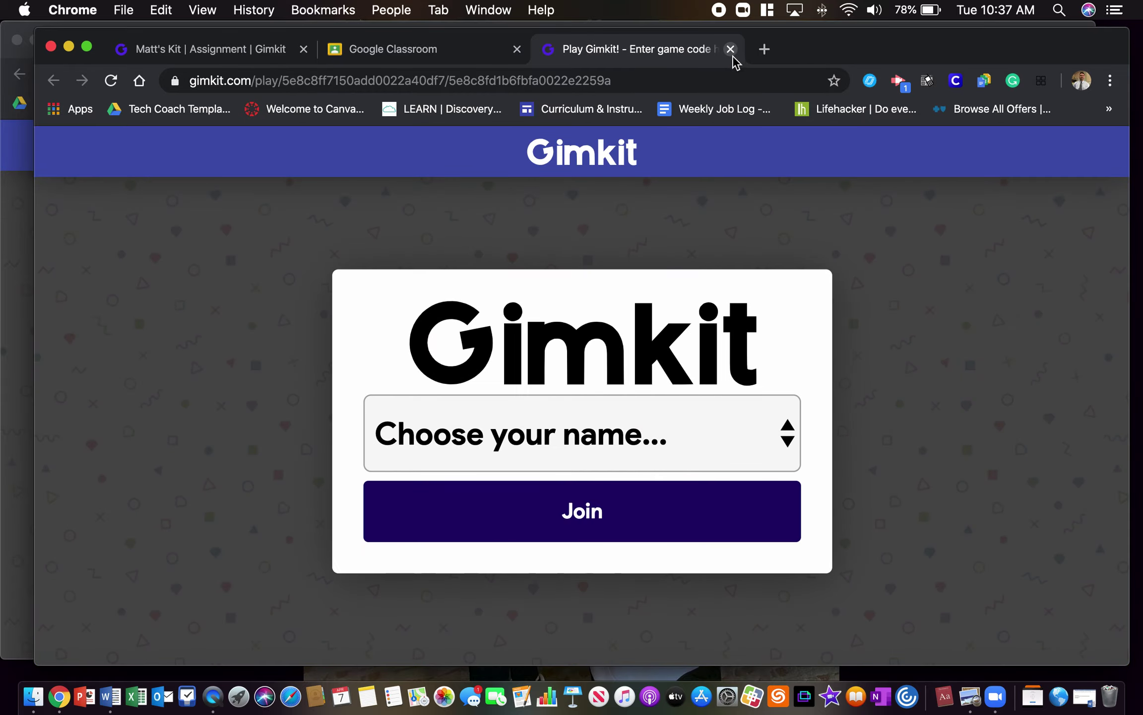
{"action": "left_click", "coordinate": [771, 447]}
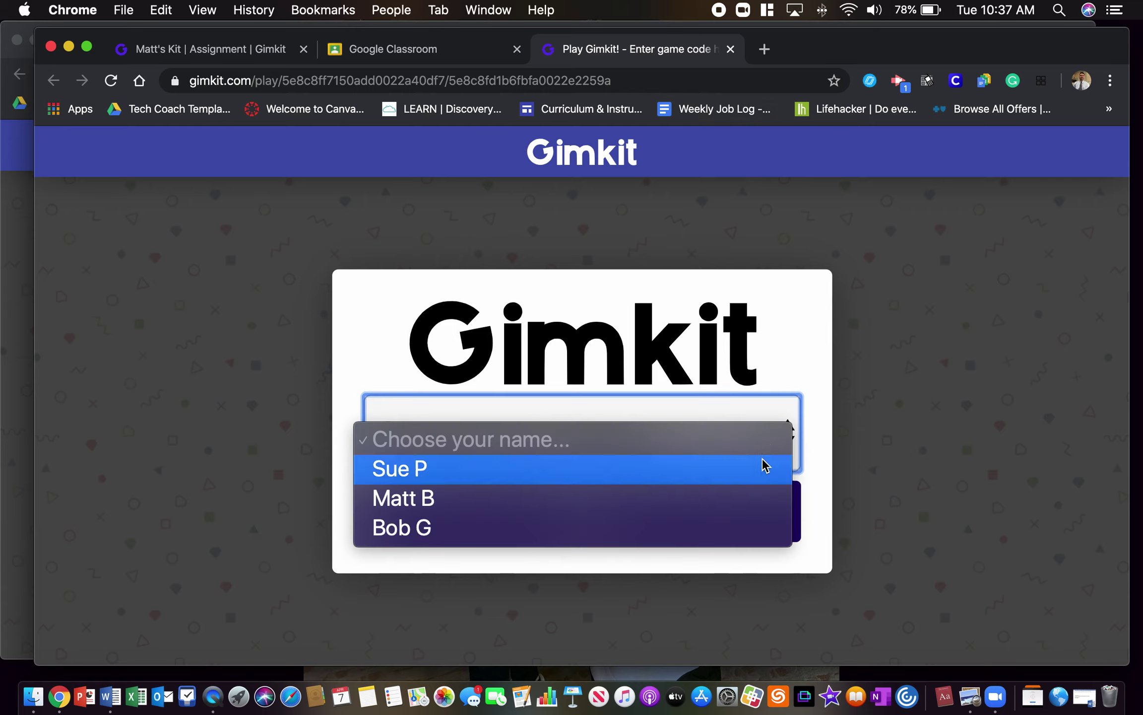
{"action": "left_click", "coordinate": [755, 500]}
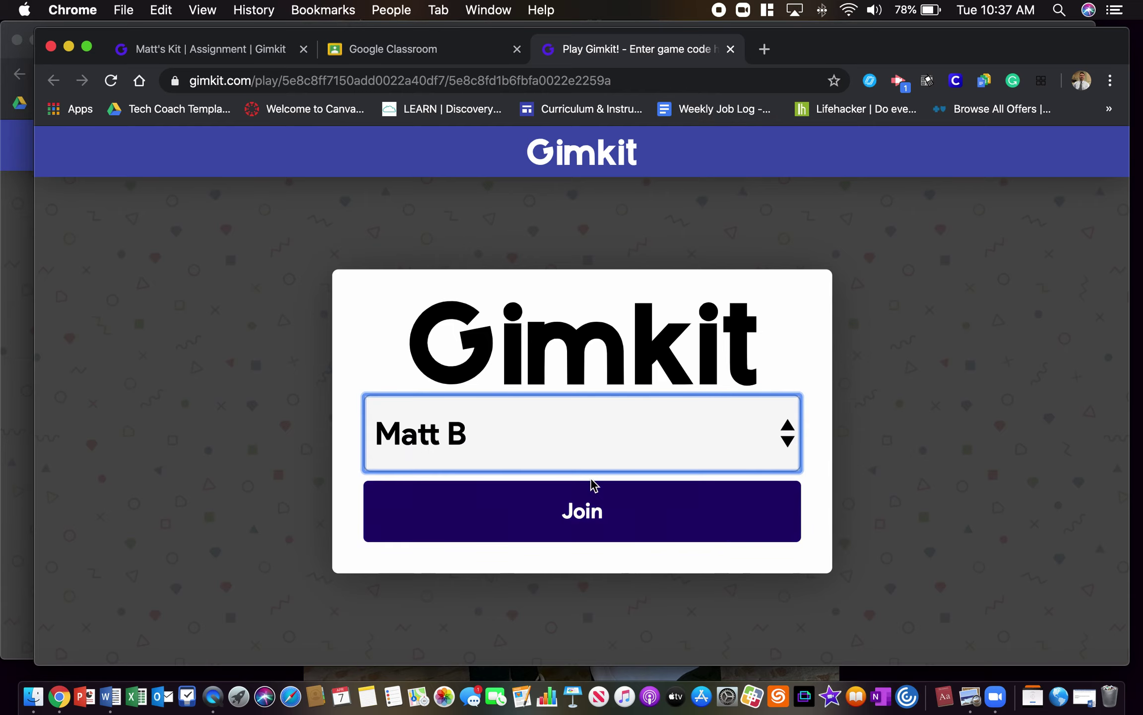
{"action": "left_click", "coordinate": [730, 49]}
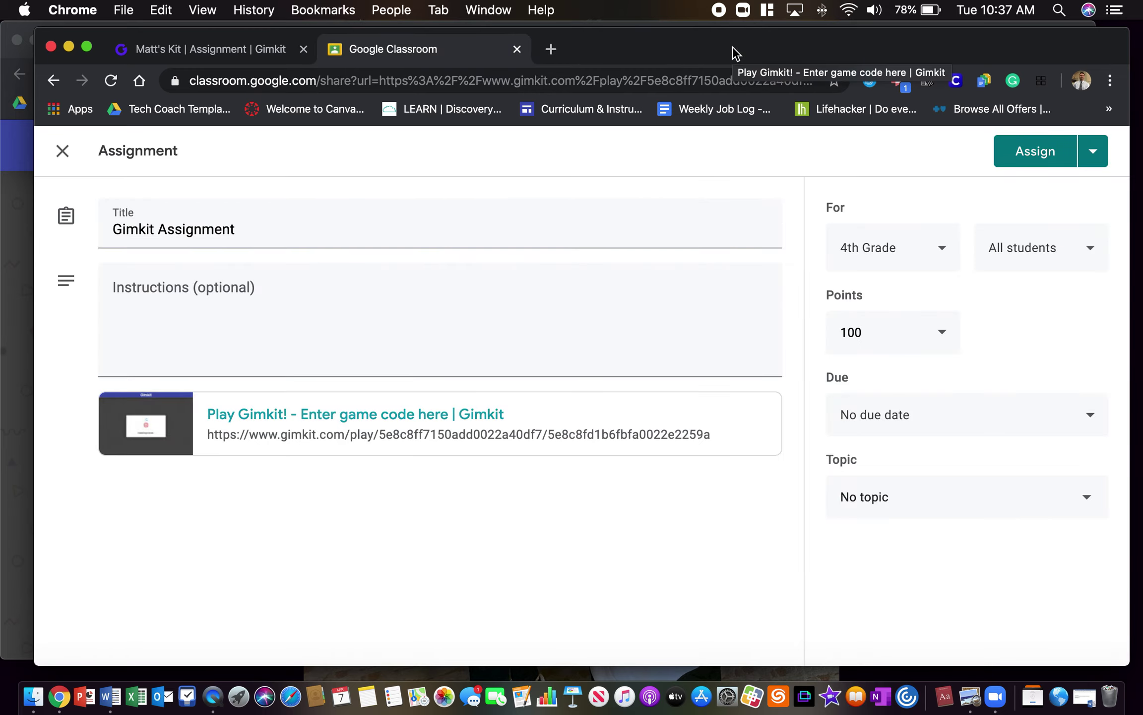
{"action": "left_click", "coordinate": [519, 54]}
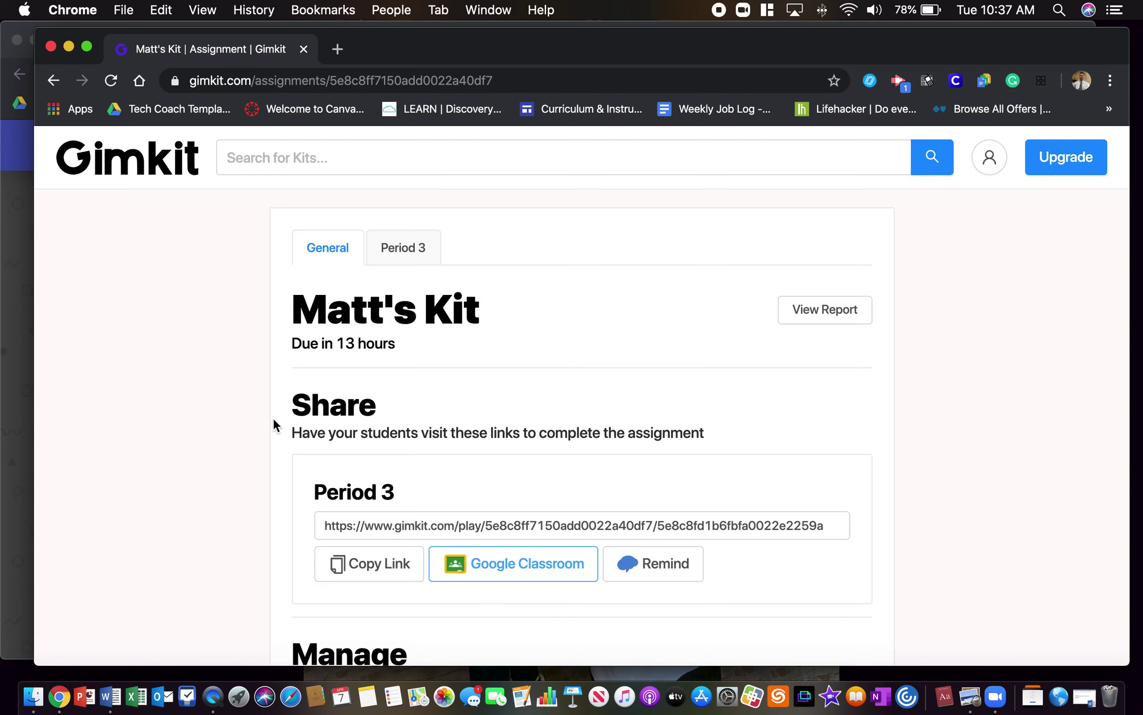
- Look over the Sample Kit assignment's sharing and management options from the dashboard, and return to the list of kits
{"action": "left_click", "coordinate": [115, 168]}
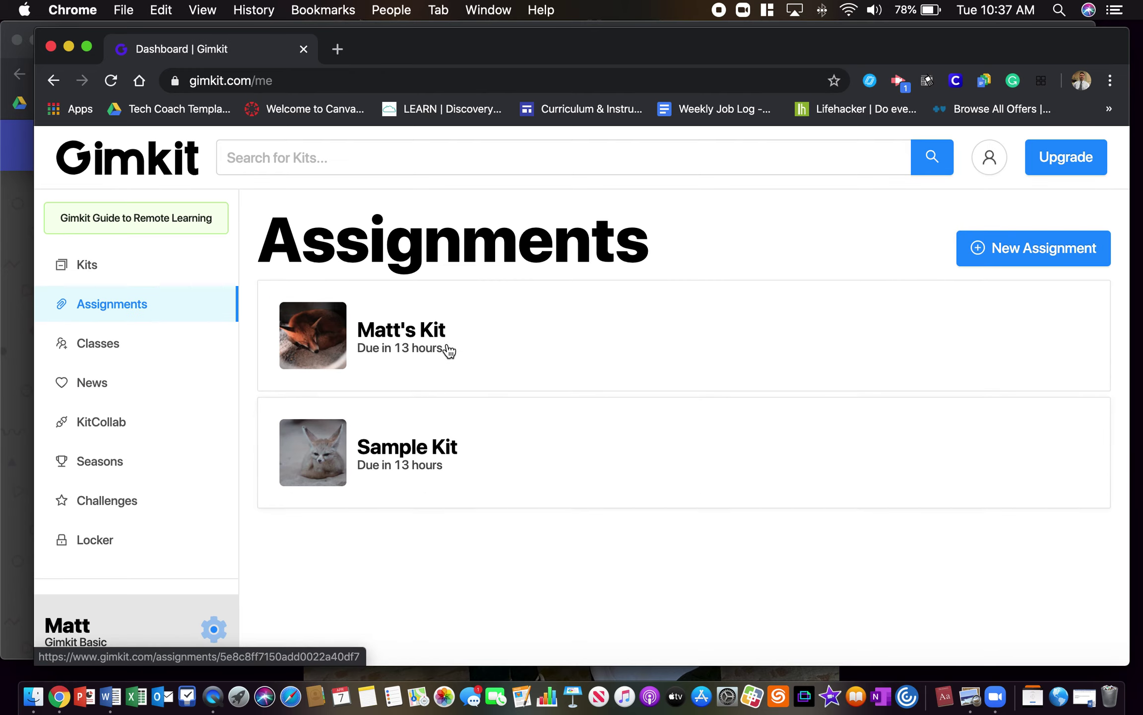
{"action": "left_click", "coordinate": [467, 460]}
{"action": "scroll", "coordinate": [506, 516], "scroll_direction": "down", "scroll_amount": 5}
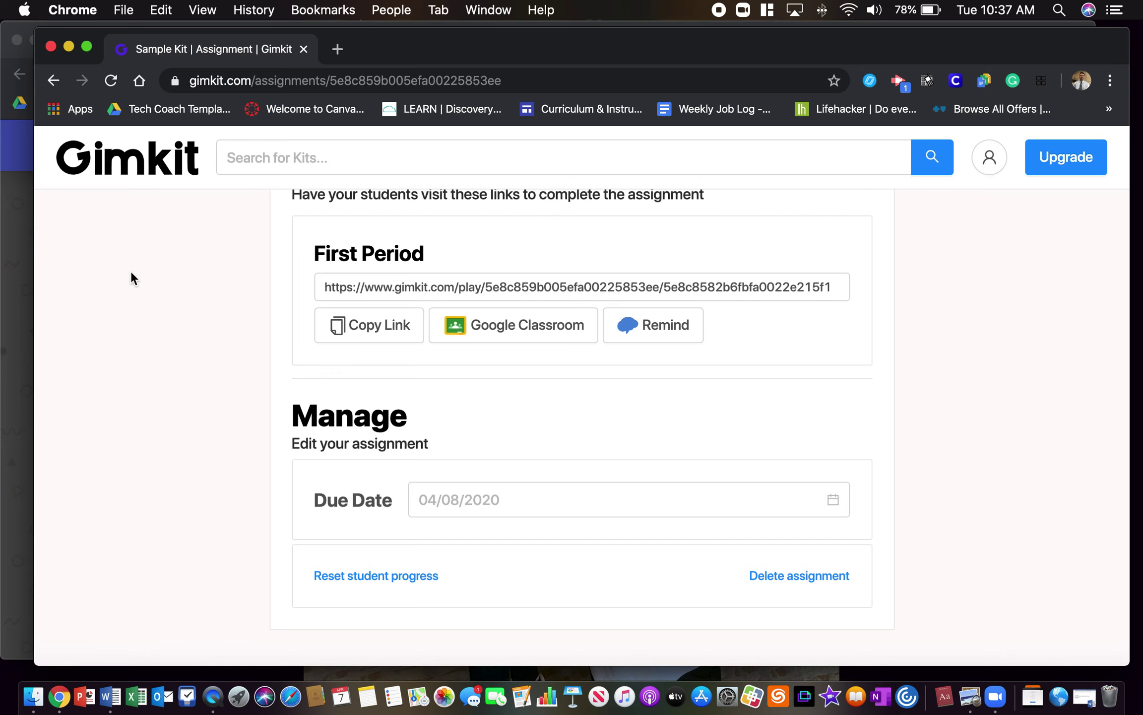
{"action": "scroll", "coordinate": [140, 390], "scroll_direction": "up", "scroll_amount": 5}
{"action": "left_click", "coordinate": [109, 157]}
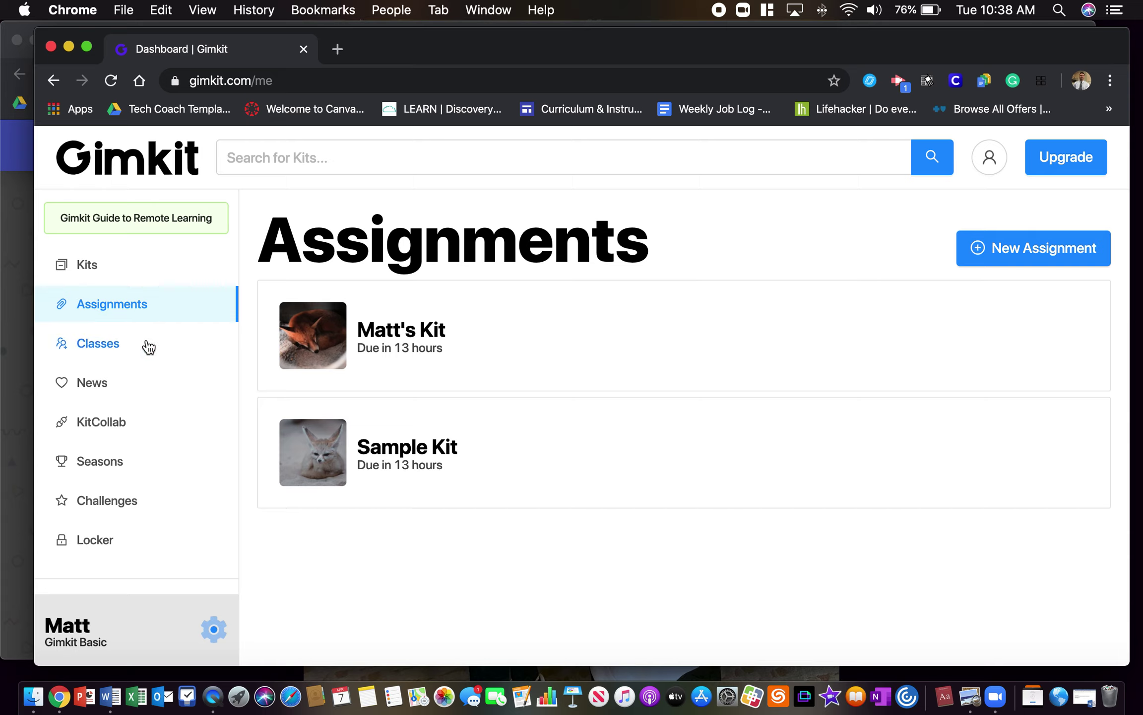
{"action": "left_click", "coordinate": [92, 276]}
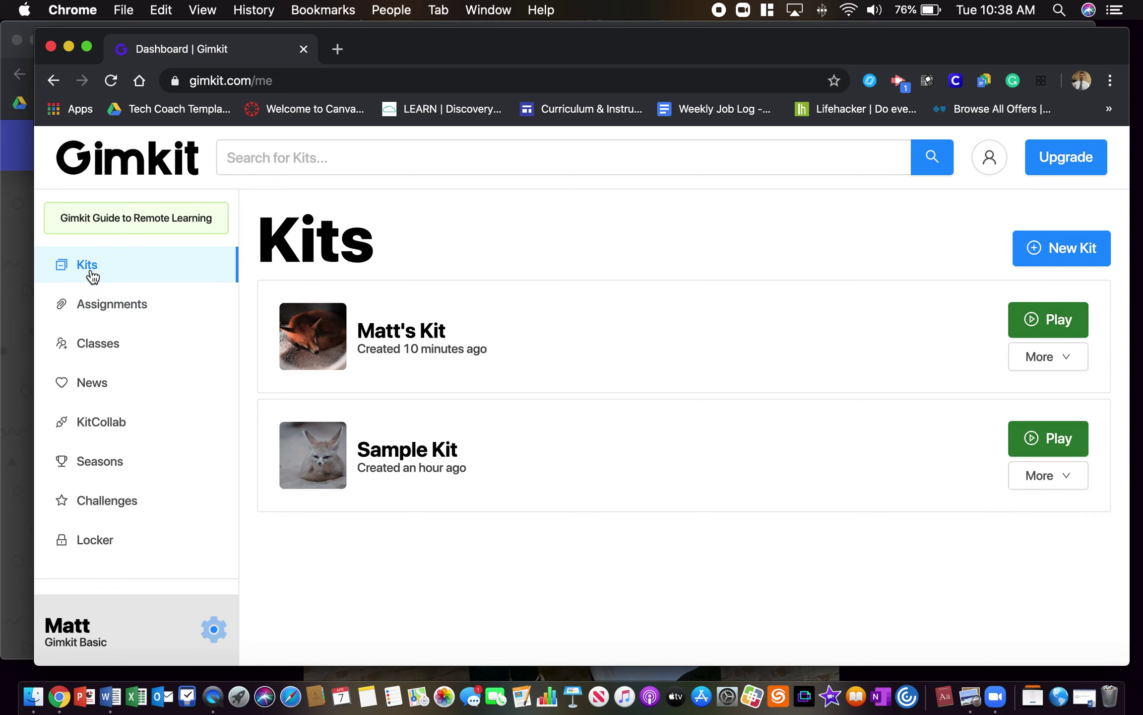